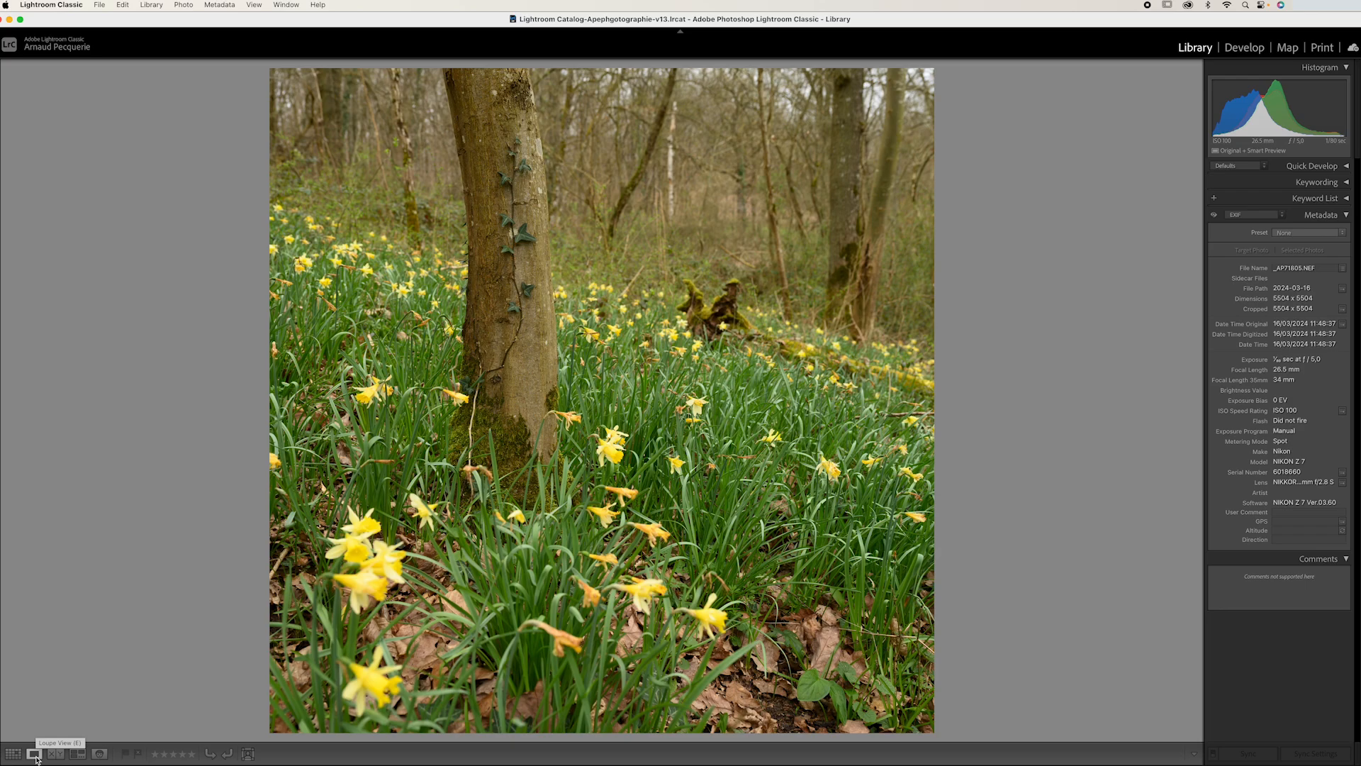
Open the daffodil woodland photo for developing and raise its overall Exposure to +0.65.
click(34, 755)
click(1251, 49)
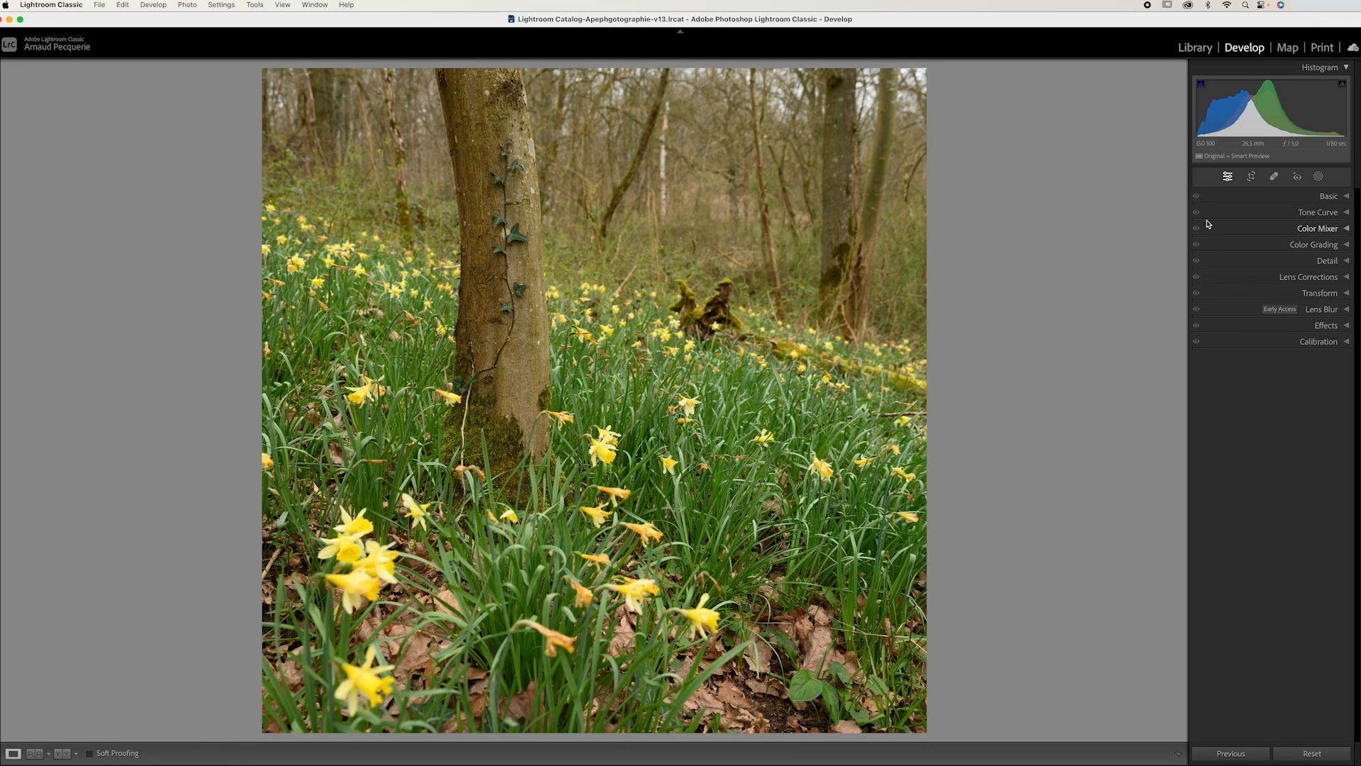
click(1305, 196)
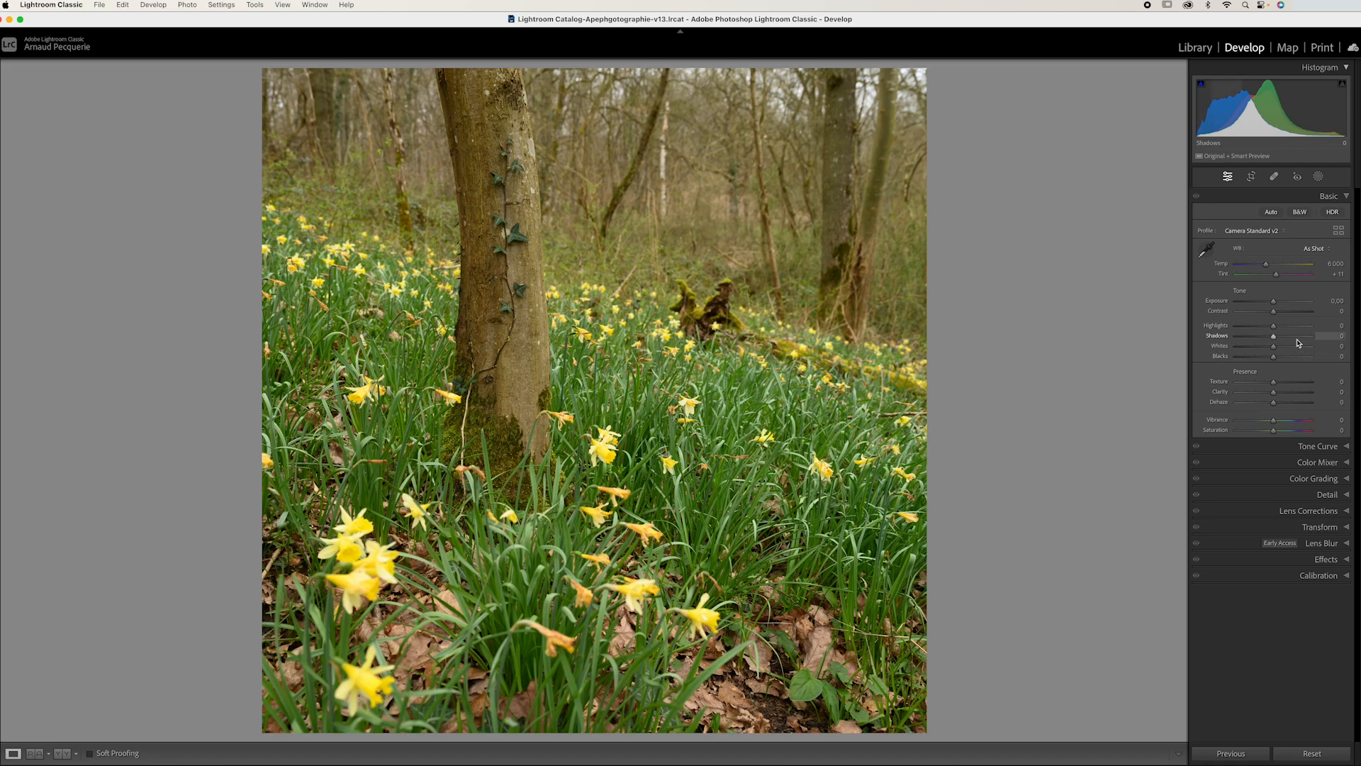
drag(1274, 306, 1279, 305)
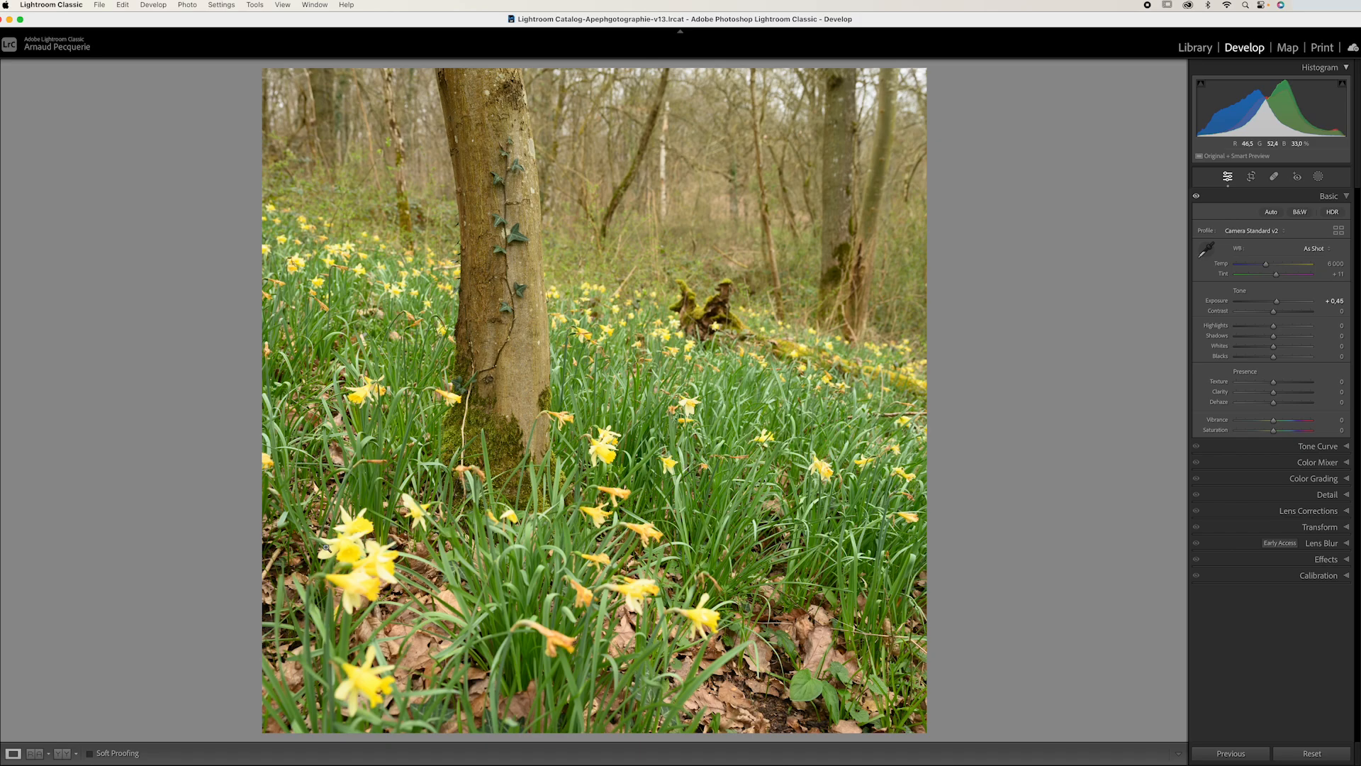
Raise the Whites slightly and set the Blacks to -27 for the whole photo.
click(1275, 348)
mouse_move(1275, 349)
mouse_down()
mouse_move(1315, 349)
mouse_move(1276, 349)
mouse_up()
drag(1275, 357, 1265, 360)
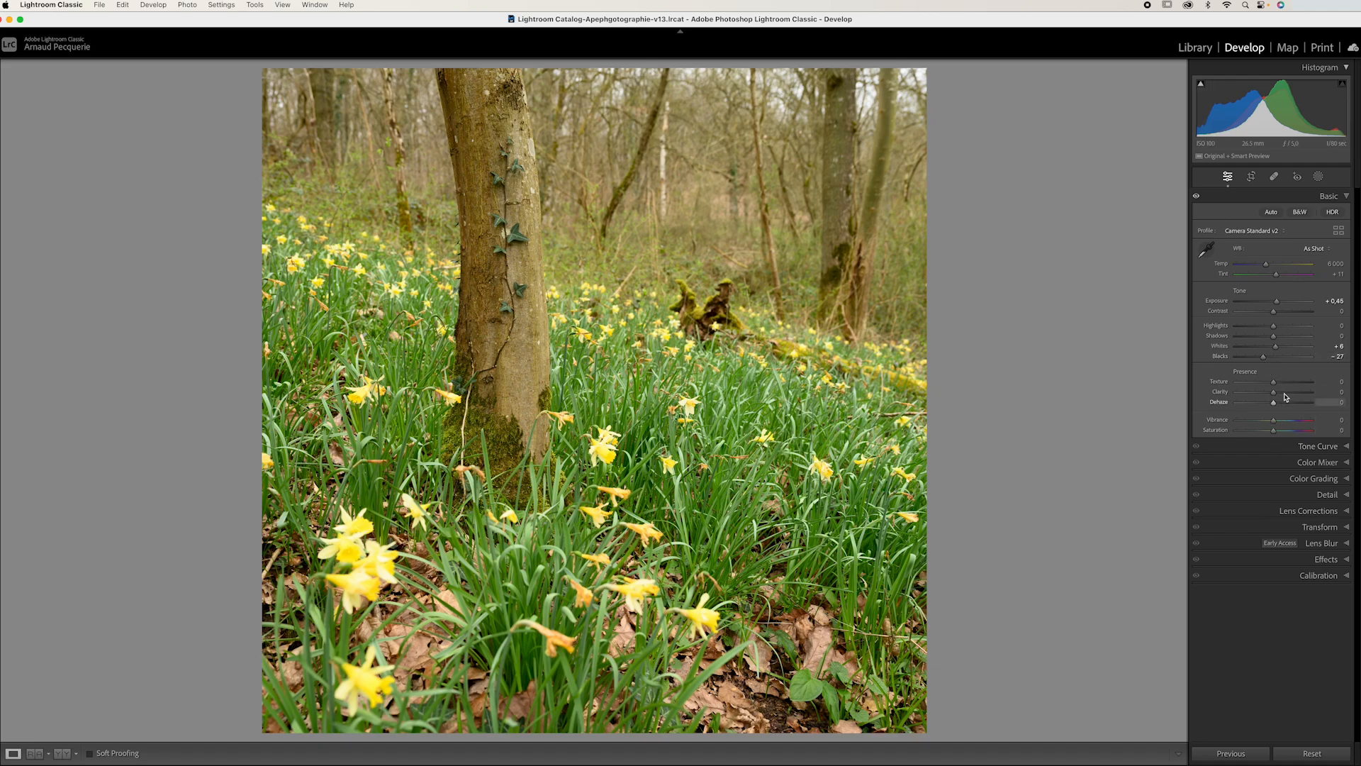
Add contrast in the point tone curve with a shadow point at input 44, output 42, and a lifted highlight point at input 219.
click(1285, 449)
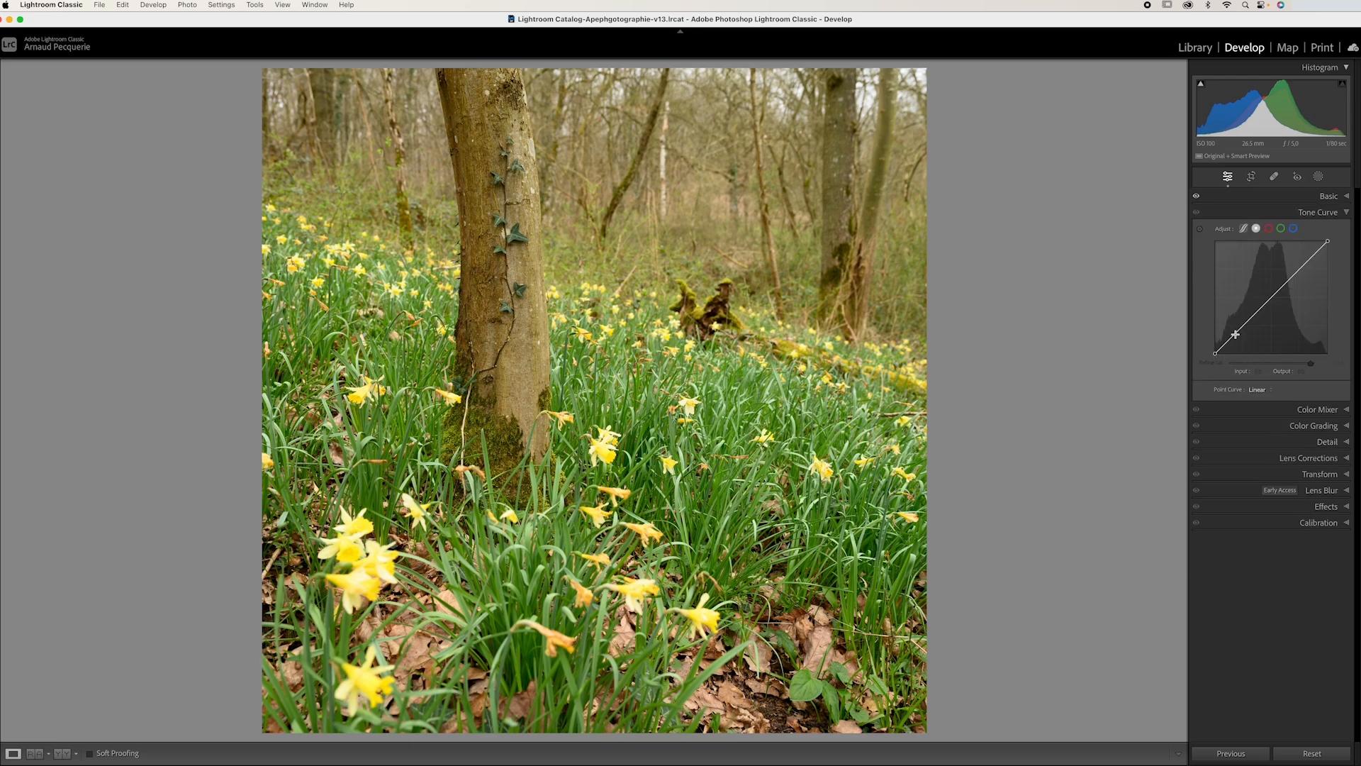
click(1236, 334)
drag(1238, 339, 1235, 339)
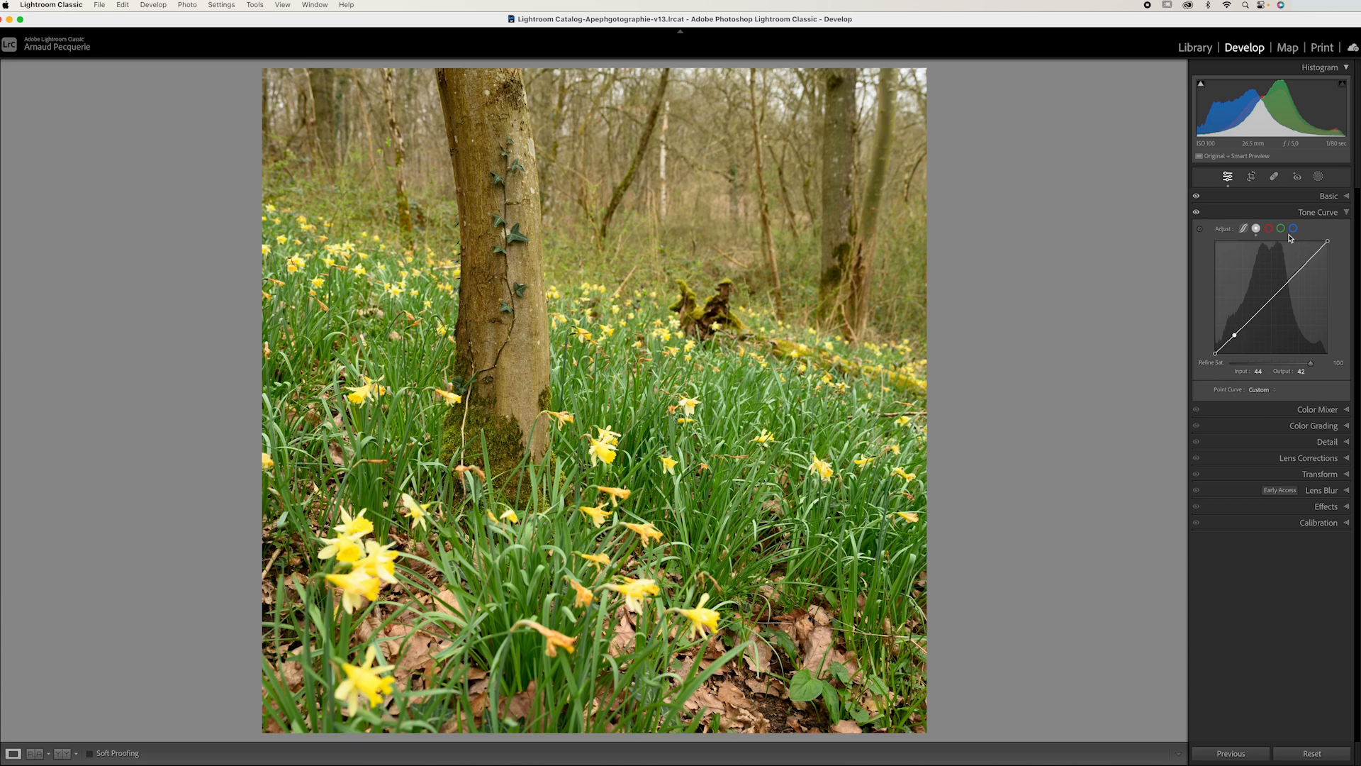
drag(1316, 256, 1312, 253)
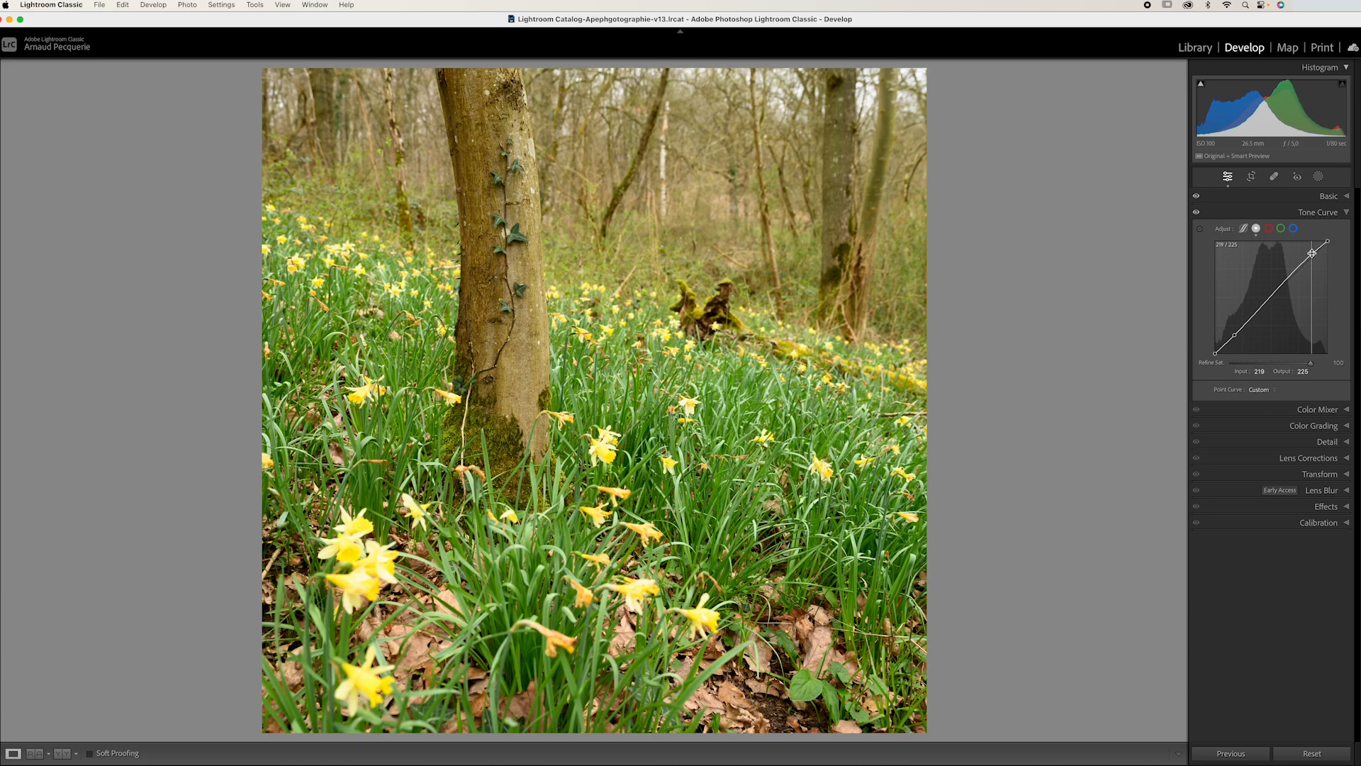
click(1216, 354)
drag(1216, 353, 1213, 354)
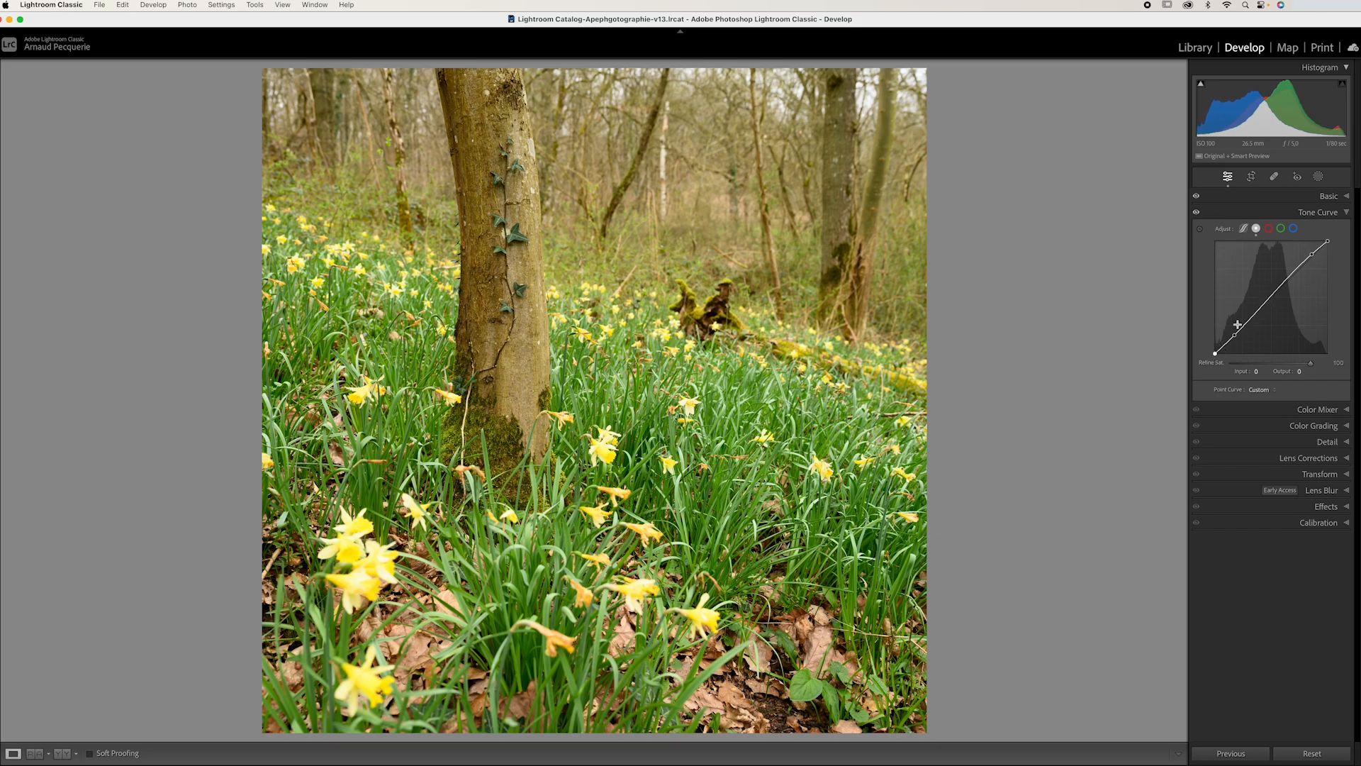
Check the clipping masks for the Blacks and the Whites in the basic adjustments.
click(1289, 194)
drag(1265, 356, 1265, 358)
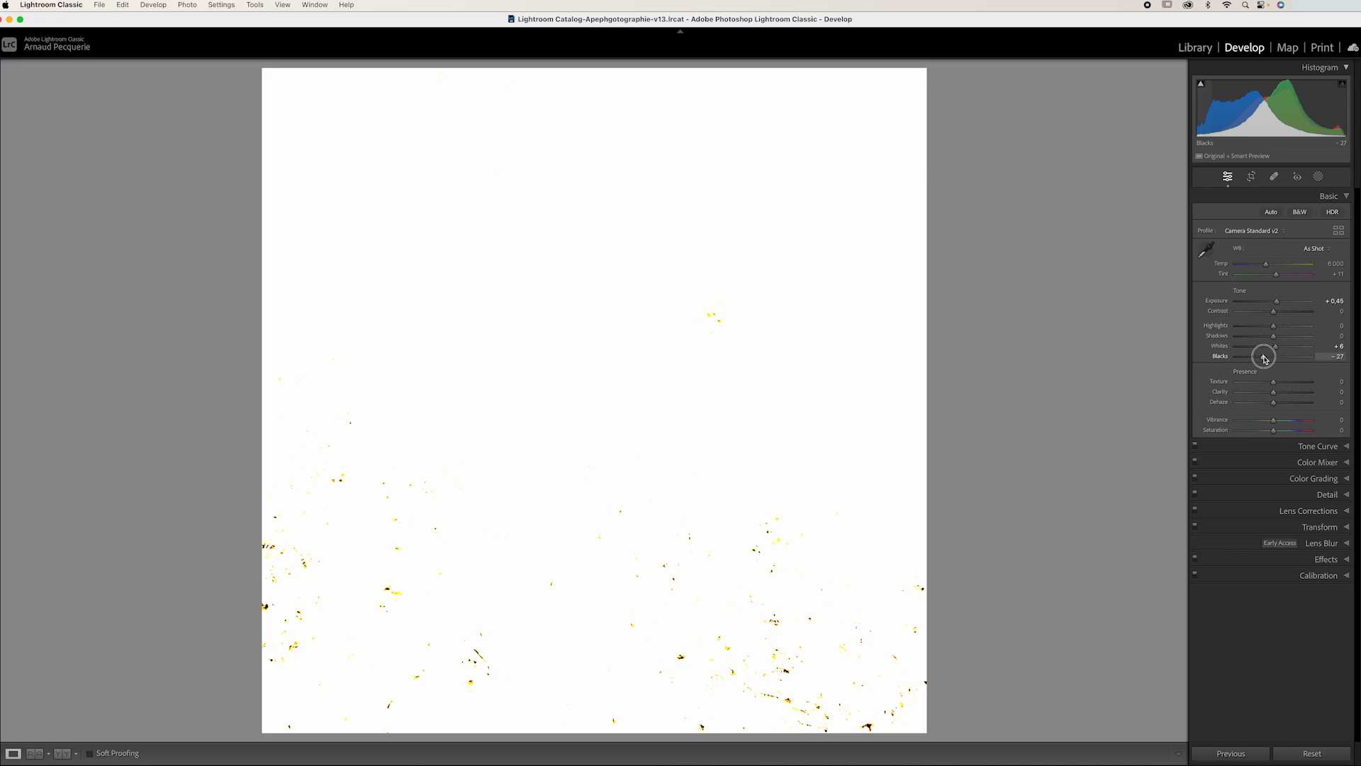
drag(1264, 359, 1264, 358)
alt+click(1265, 358)
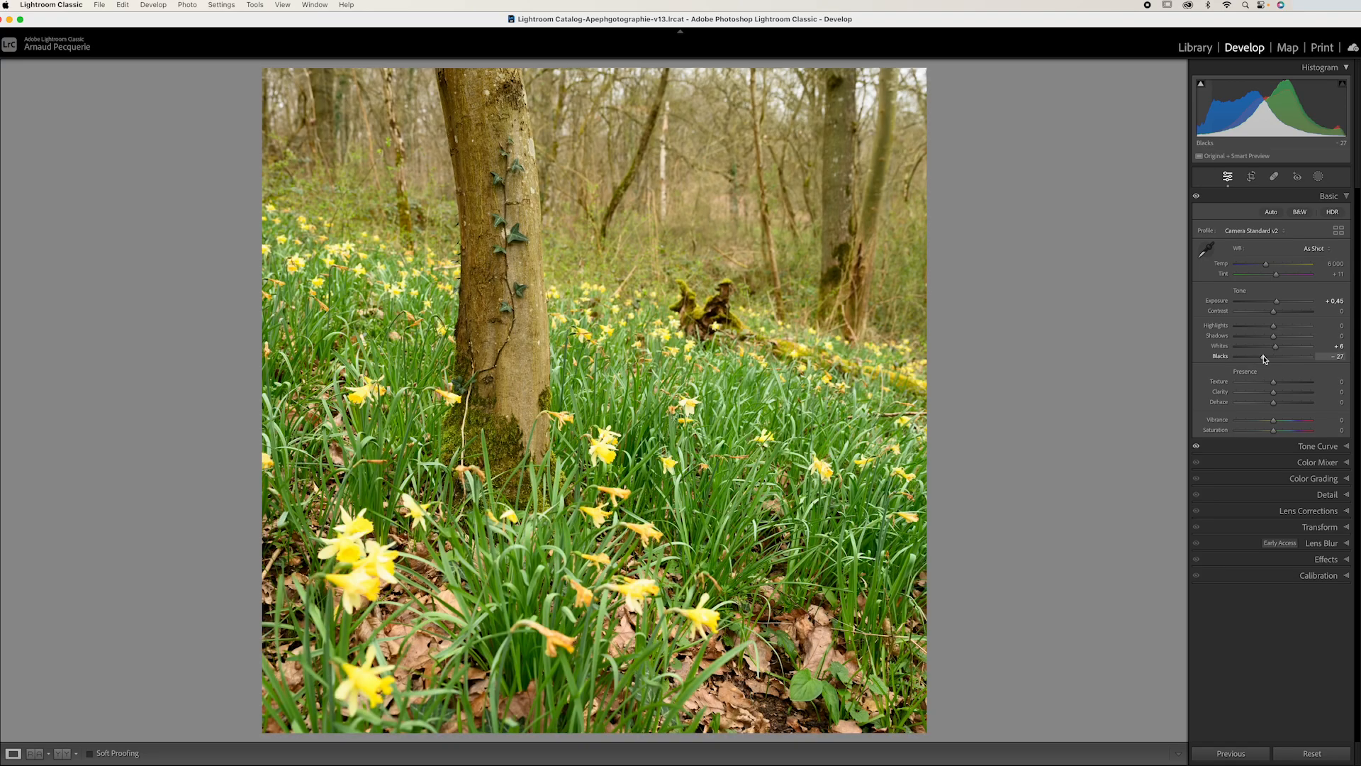
alt+click(1275, 348)
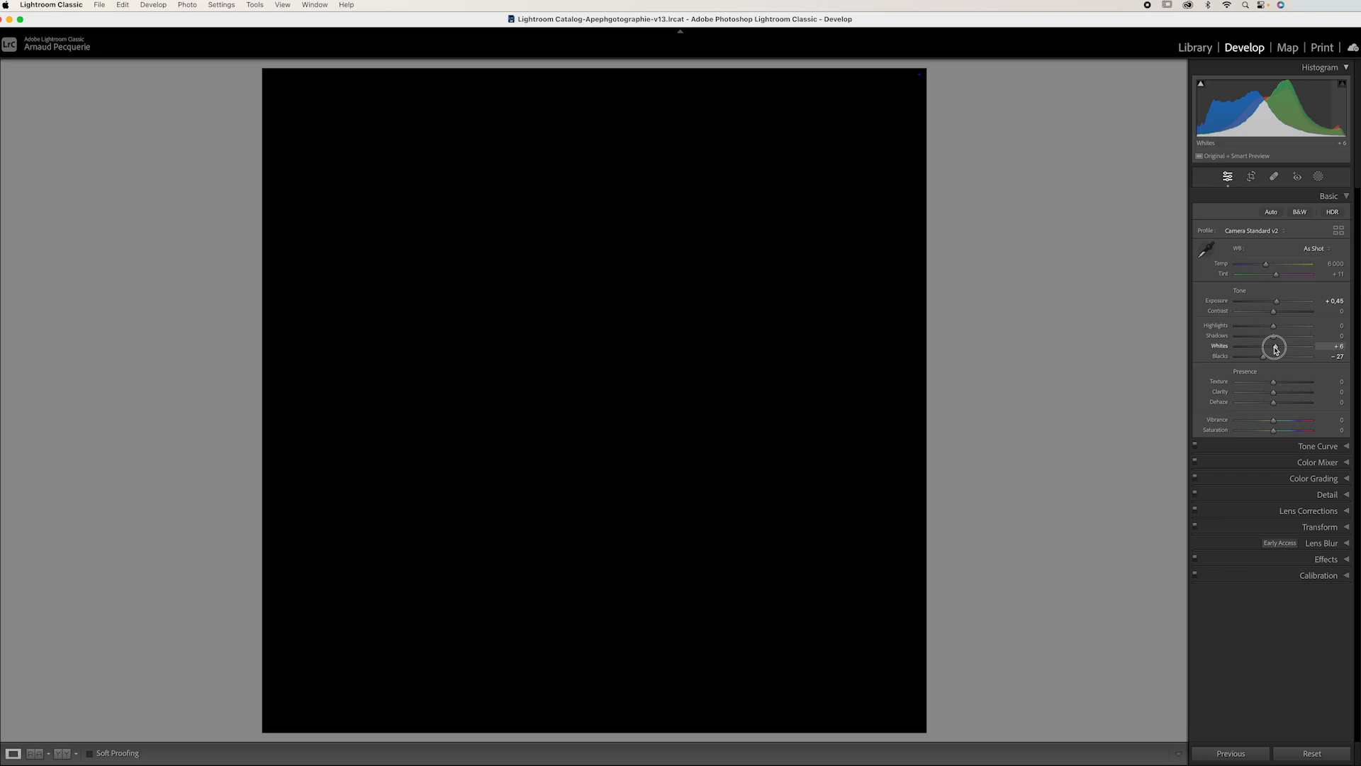
Try a slight lift of the Shadows and reset them to their default.
mouse_move(1276, 349)
mouse_down()
mouse_move(1300, 347)
mouse_move(1275, 351)
mouse_move(1275, 337)
mouse_move(1315, 341)
mouse_move(1160, 359)
mouse_move(1340, 343)
mouse_move(1198, 353)
mouse_move(1278, 345)
mouse_up()
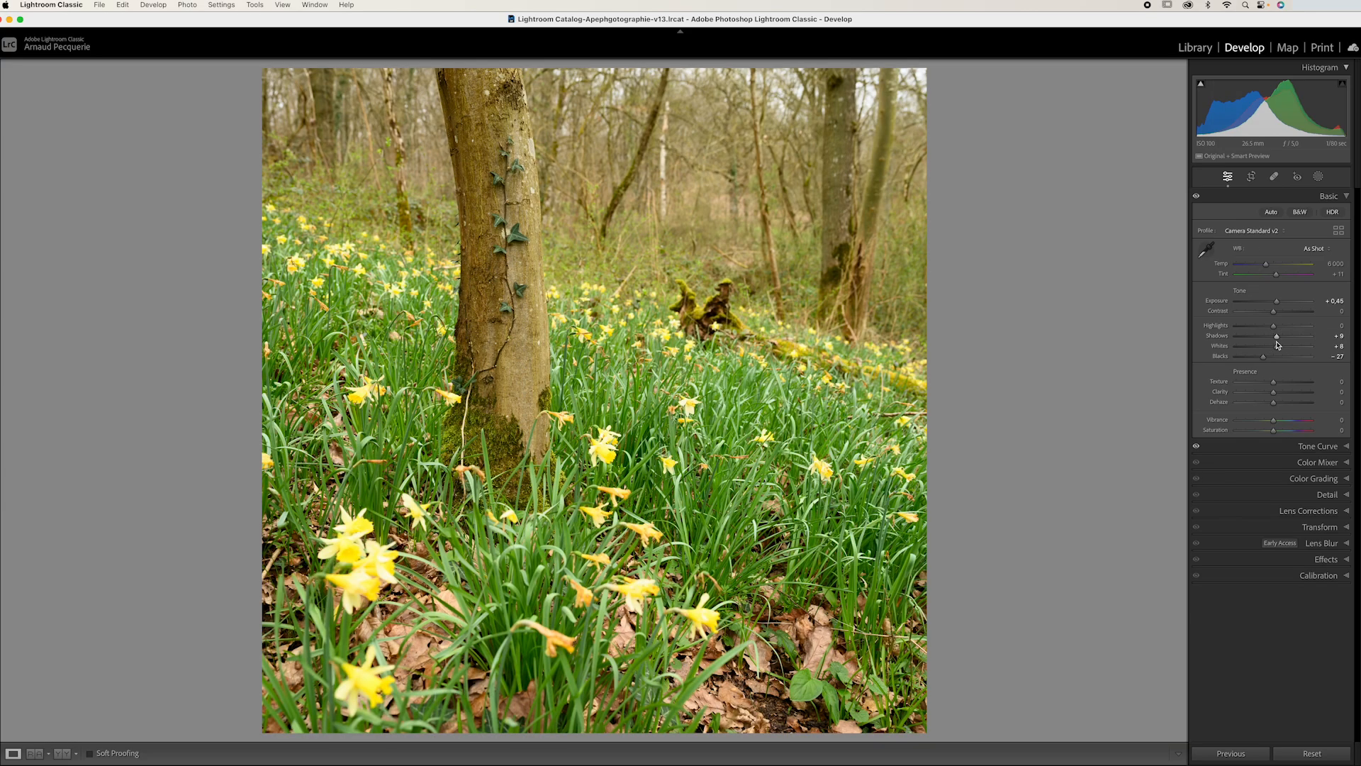
mouse_move(1278, 344)
mouse_down()
mouse_move(1203, 349)
mouse_move(1316, 343)
mouse_move(1185, 359)
mouse_move(1323, 354)
mouse_move(1203, 358)
mouse_move(1312, 348)
mouse_move(1261, 355)
mouse_move(1276, 351)
mouse_up()
double_click(1274, 336)
Refine the tone curve's contrast by moving the shadow point to about input 38 and nudging the highlight point.
click(1350, 450)
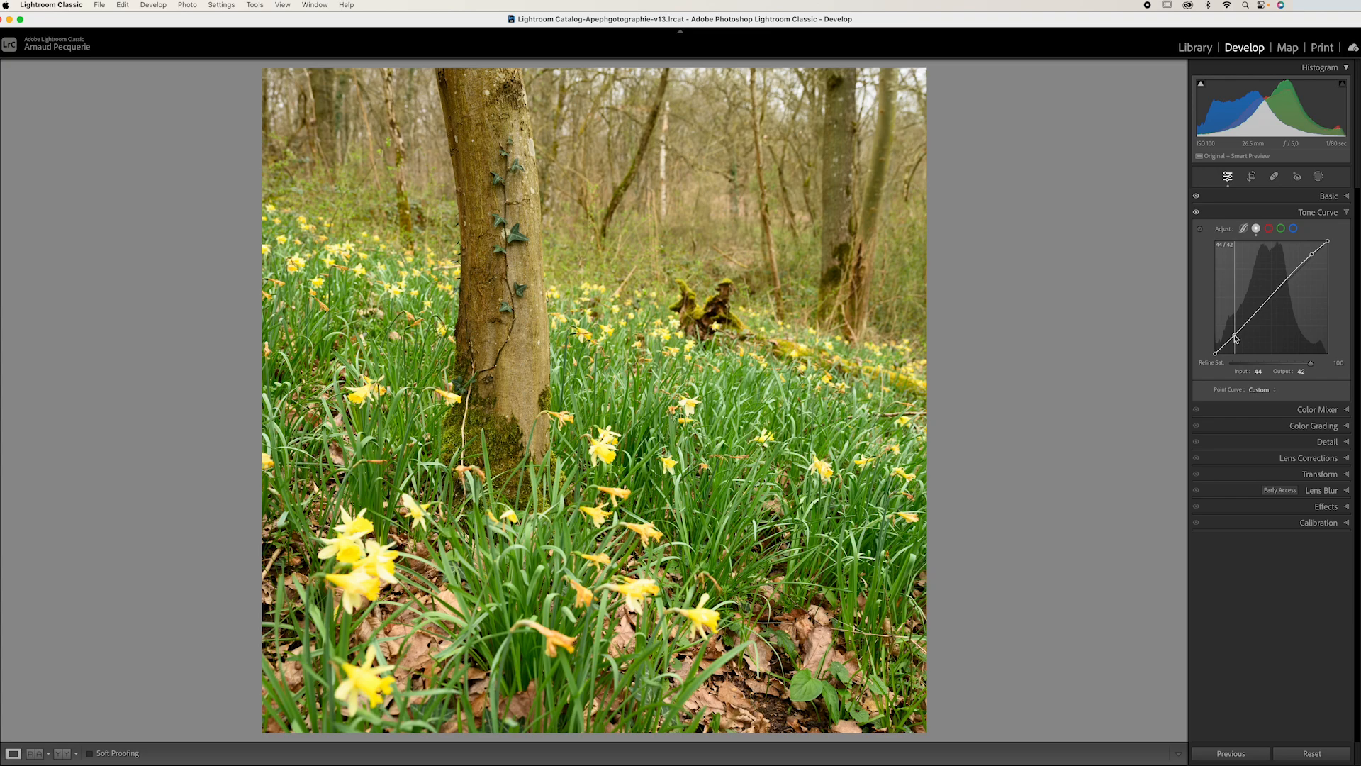
drag(1235, 336, 1235, 340)
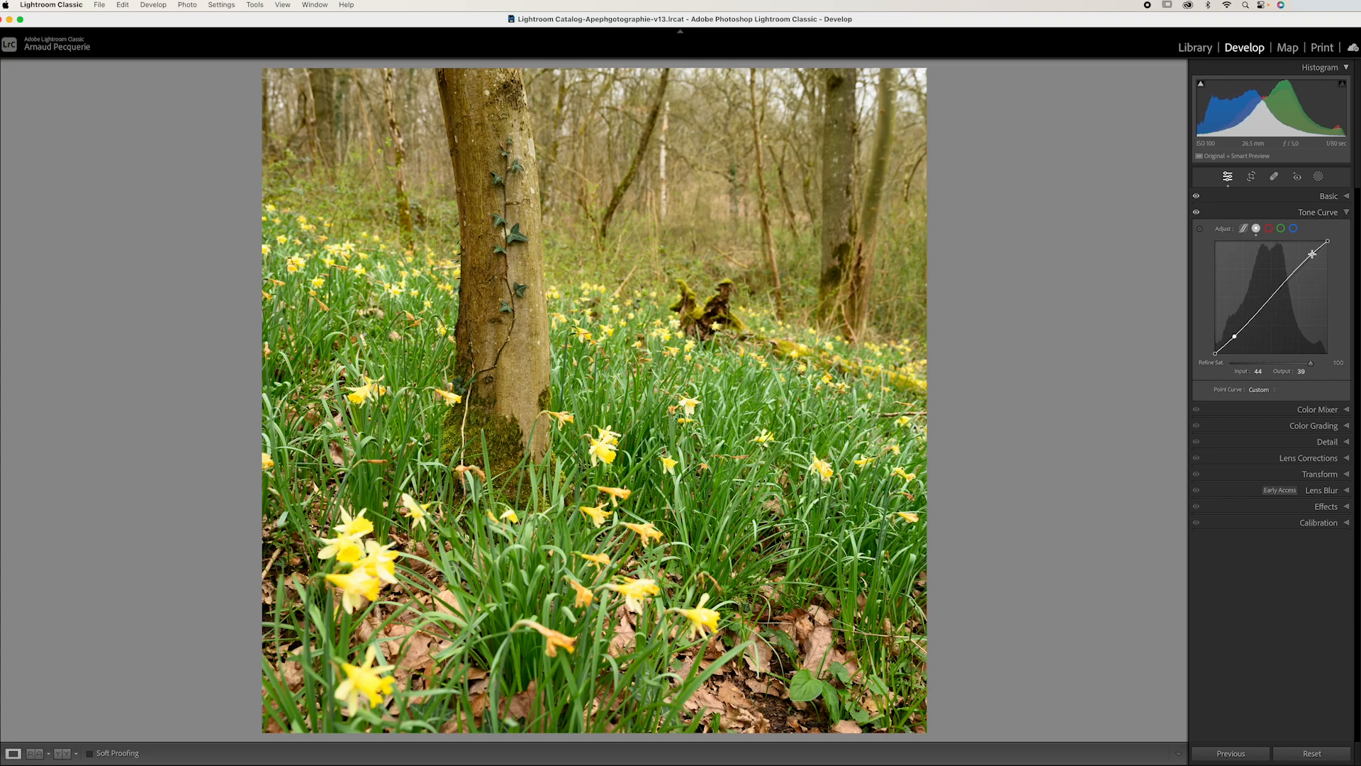
drag(1314, 252, 1314, 252)
drag(1214, 355, 1213, 355)
drag(1235, 337, 1234, 341)
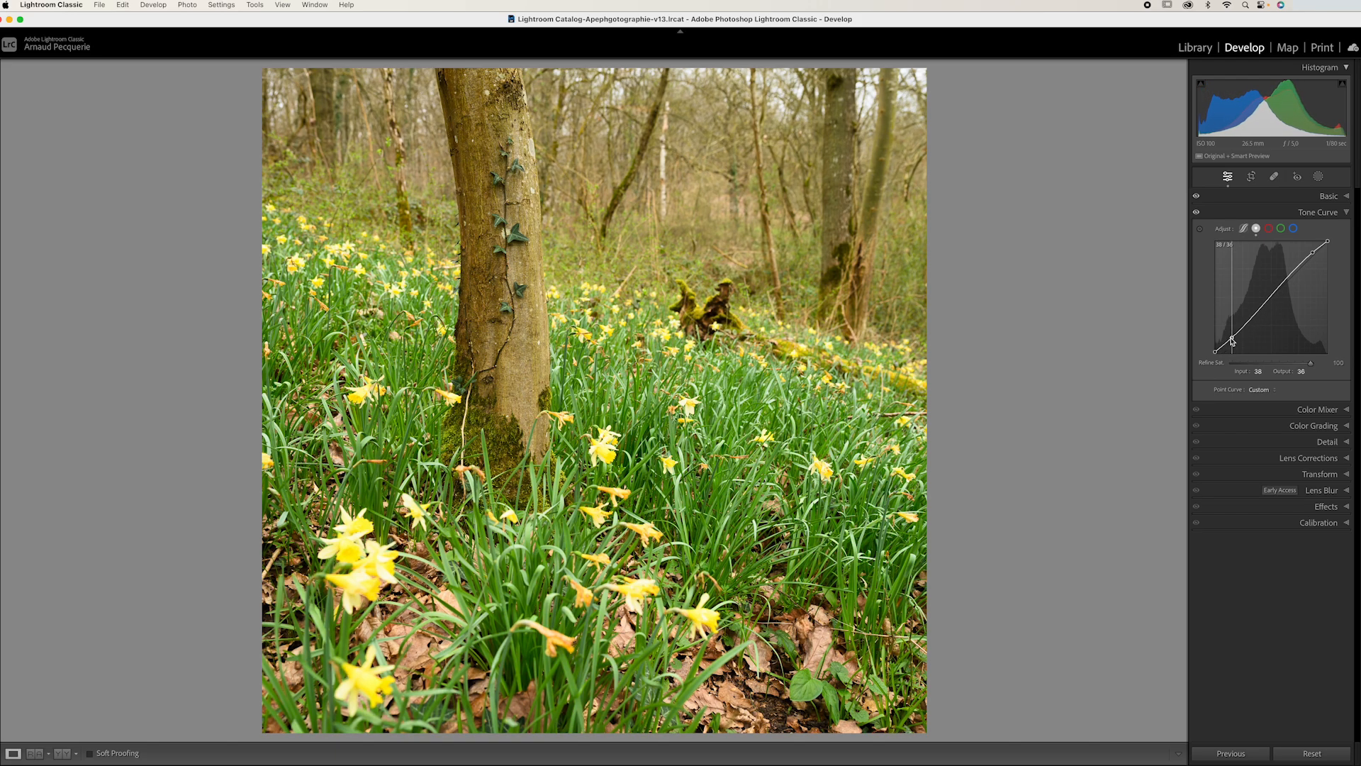
Add a midtone point at about input 128, output 122 to the tone curve, and fine-tune its highlight and shadow points.
click(1271, 299)
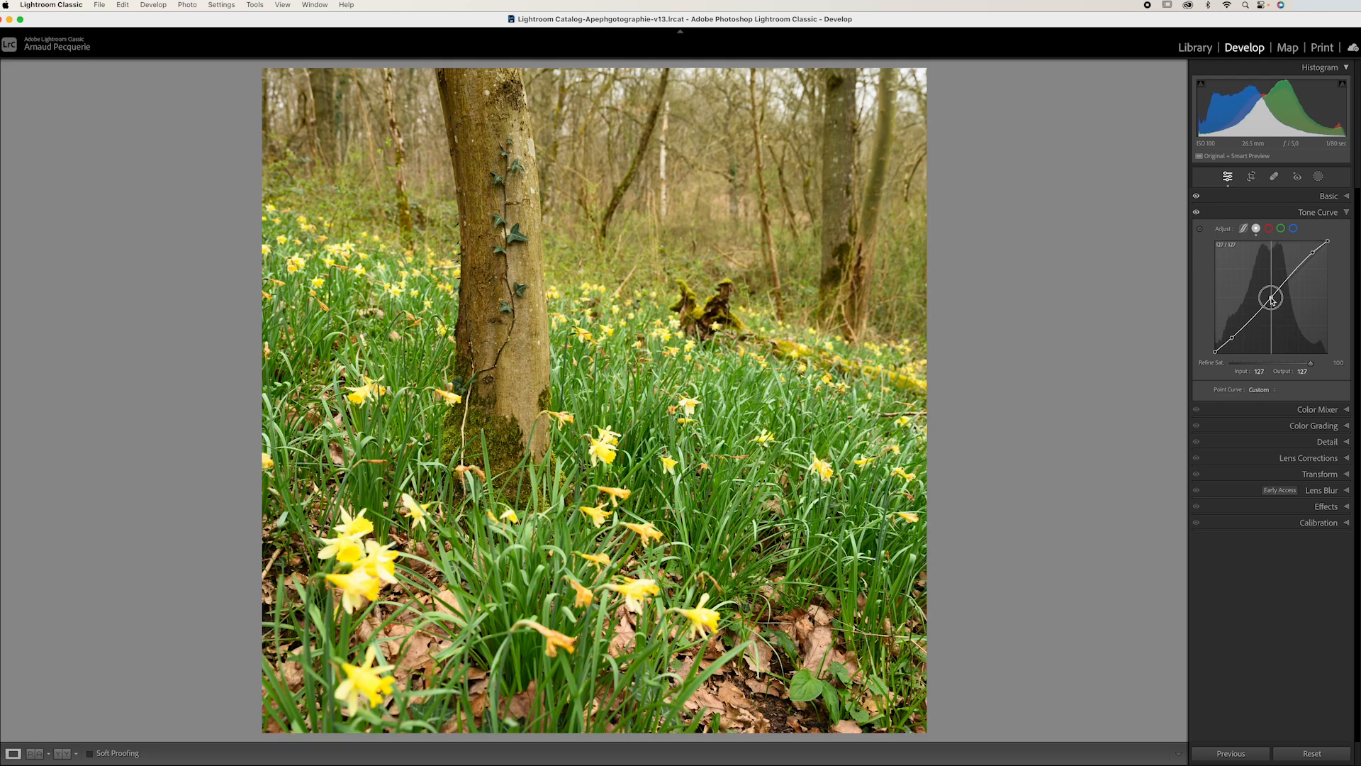
drag(1271, 299, 1268, 301)
drag(1313, 252, 1317, 252)
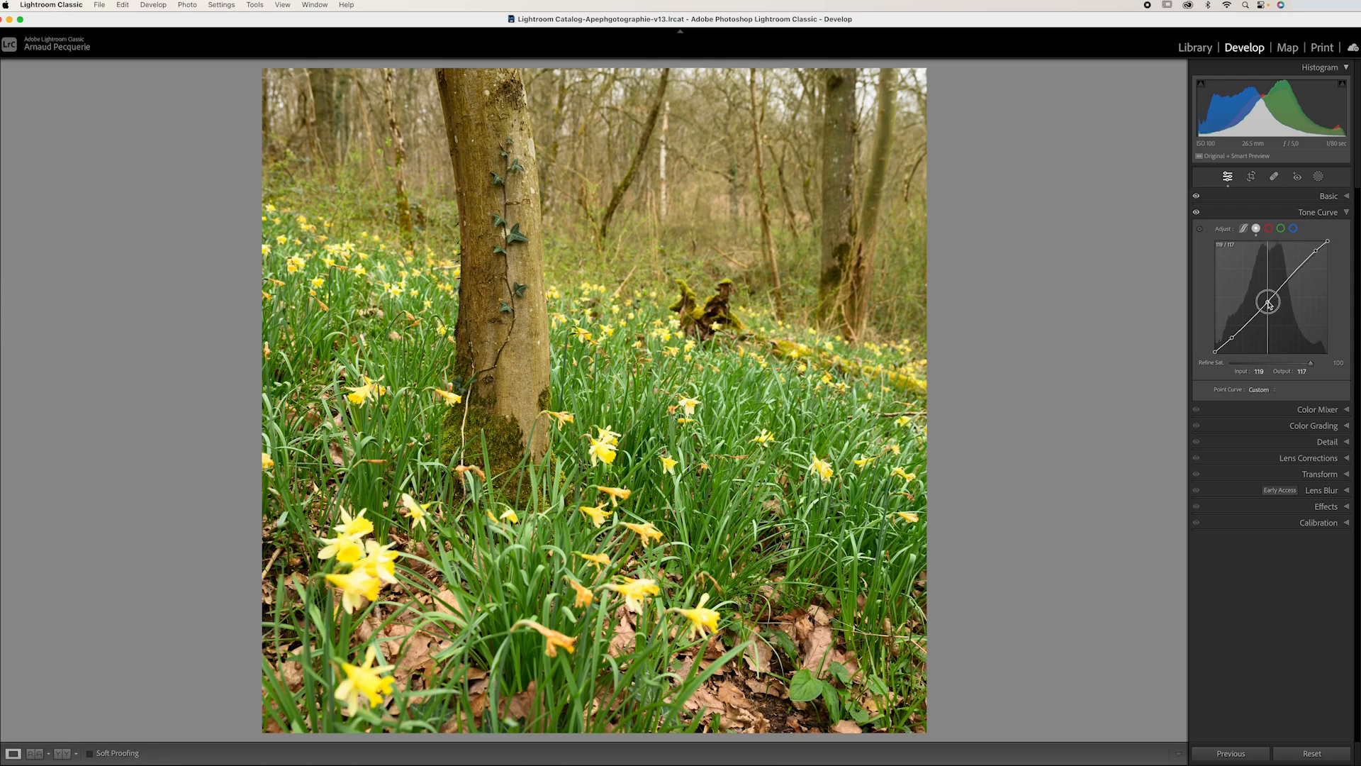
drag(1270, 304, 1272, 301)
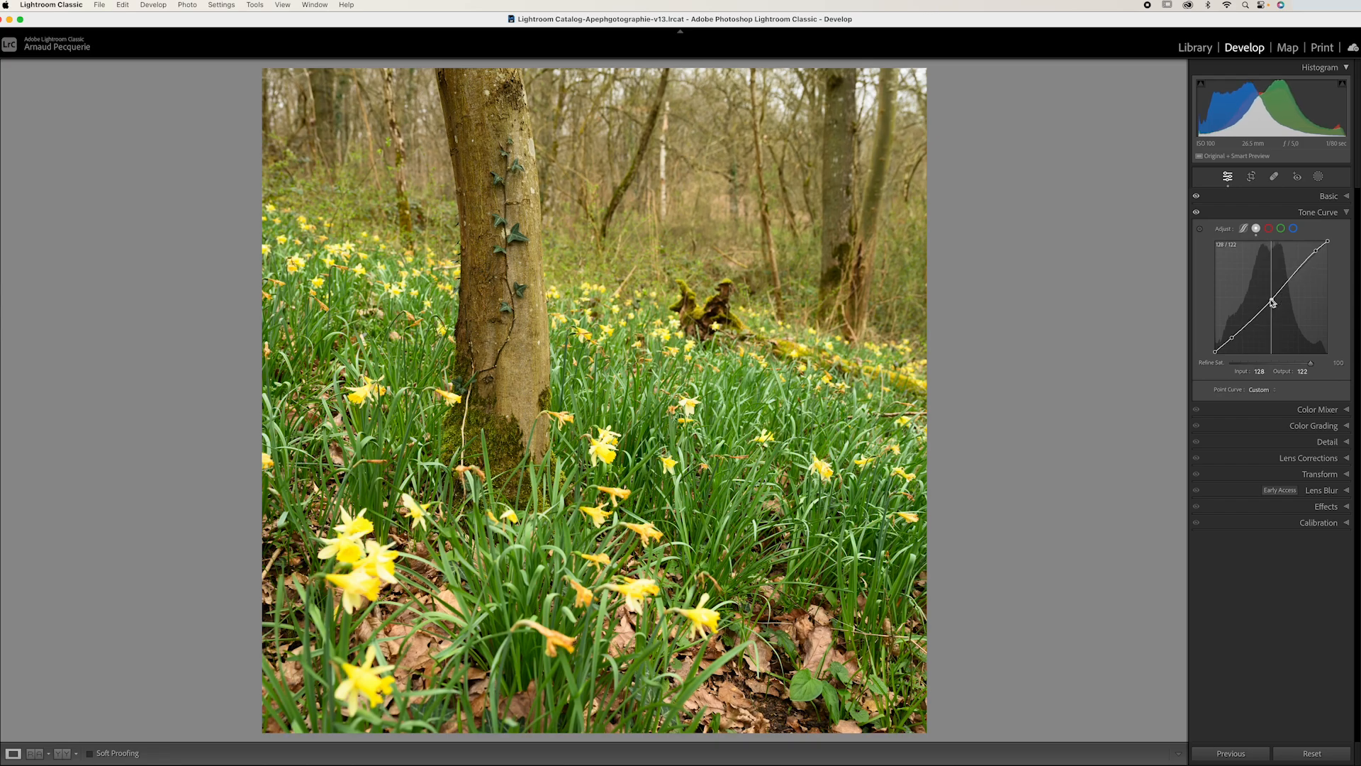
click(1232, 339)
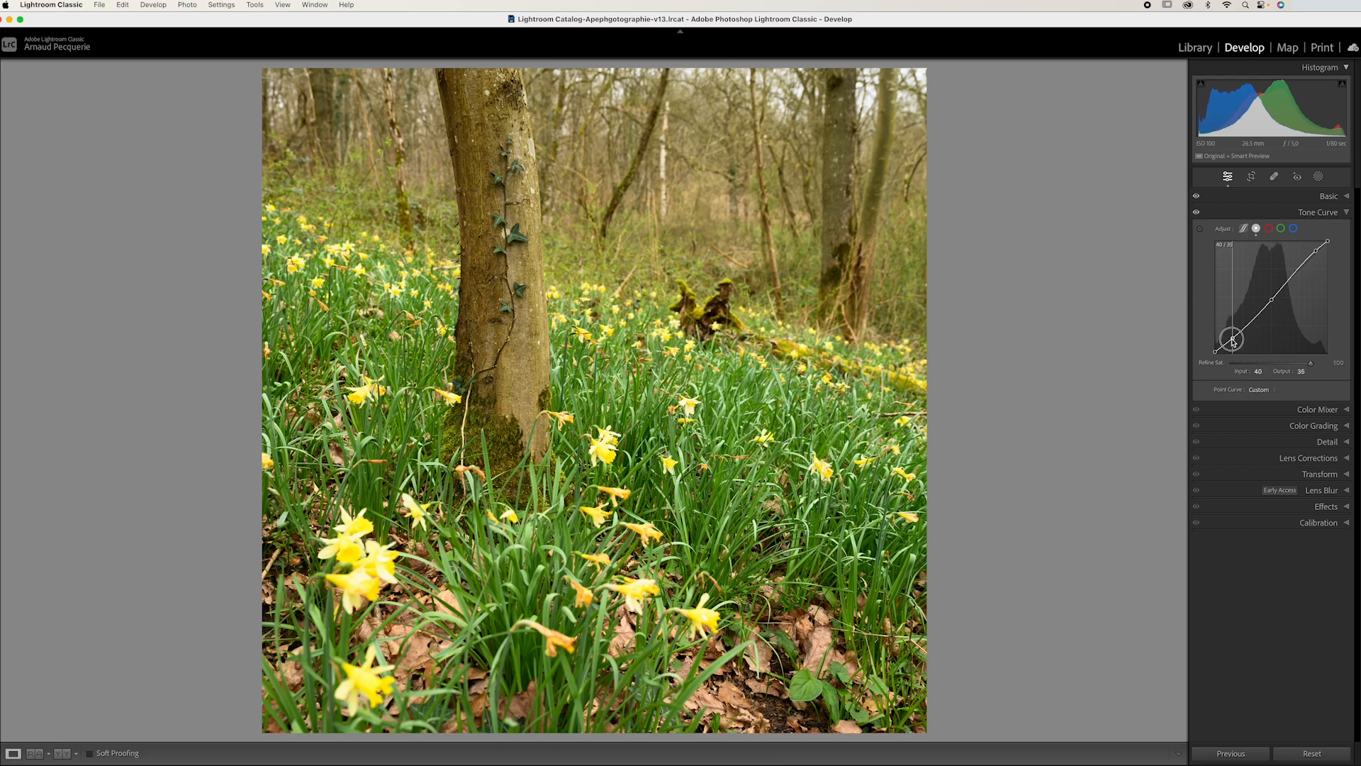
drag(1233, 340, 1231, 342)
click(1197, 213)
click(1339, 212)
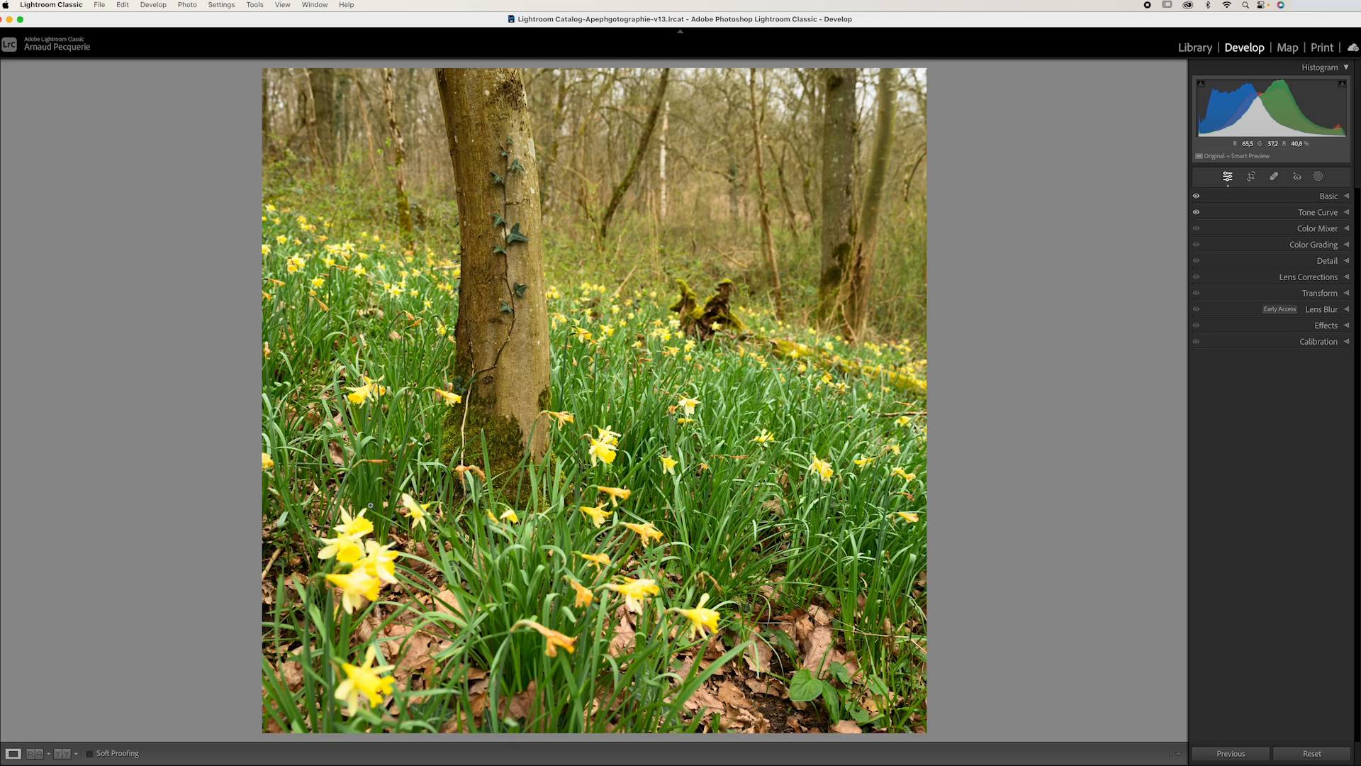
Draw a tilted linear gradient mask over the lower foreground and darken it with reduced Exposure, Highlights -50 and Whites about -15.
click(1318, 176)
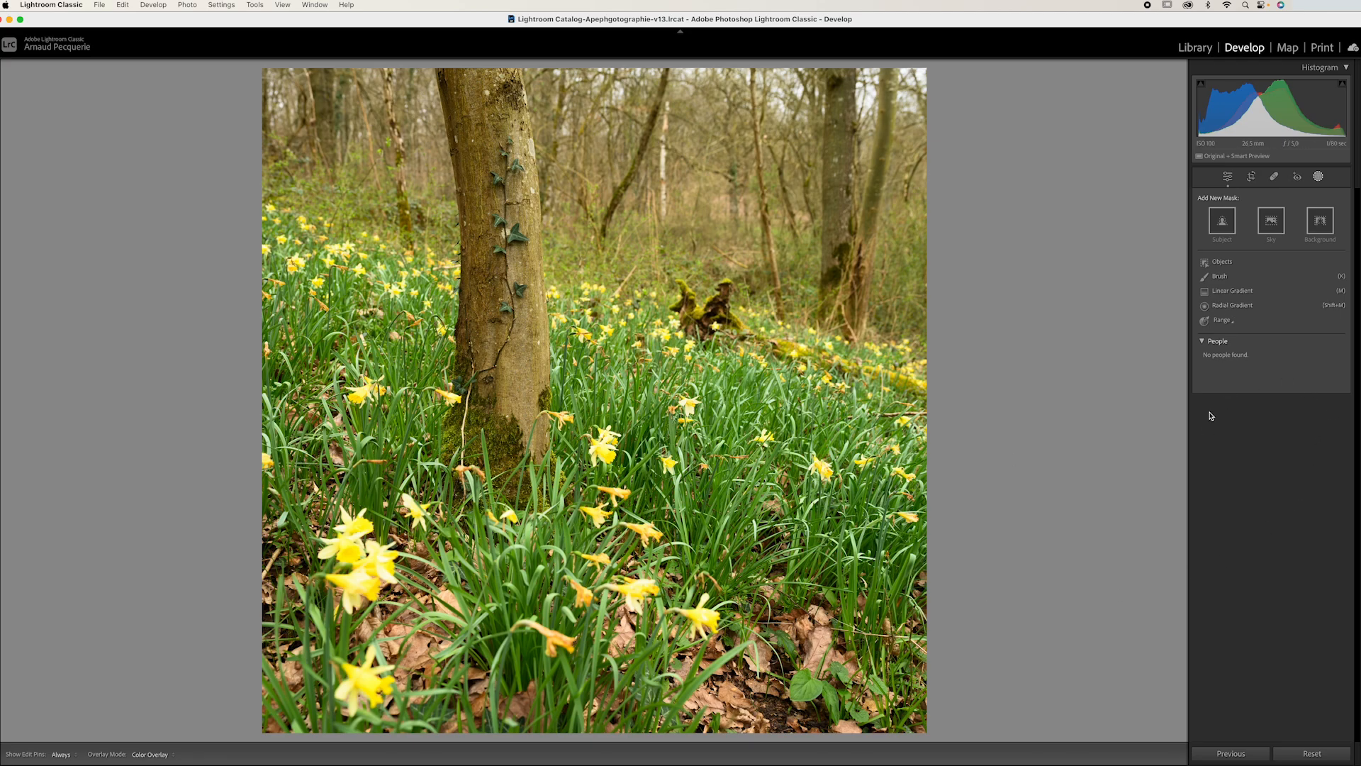
click(1238, 293)
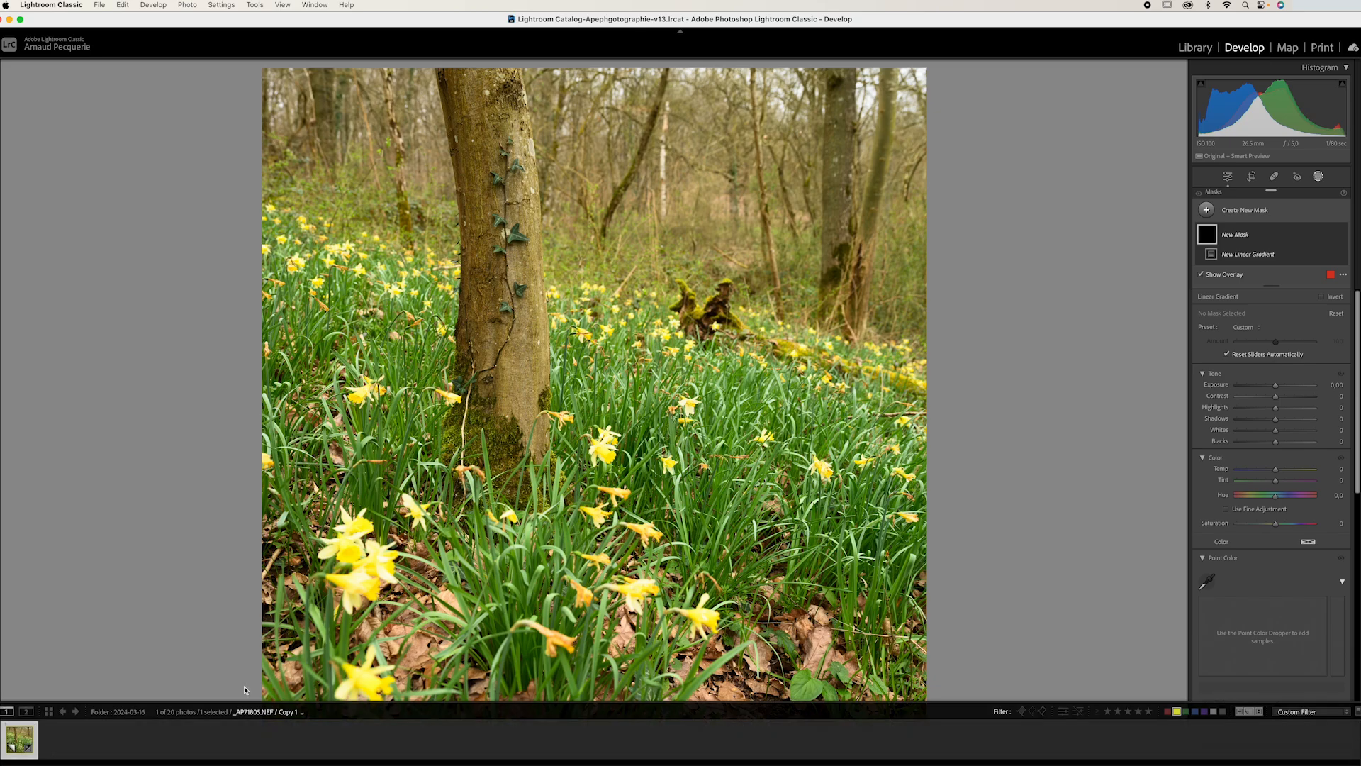
drag(325, 695, 386, 410)
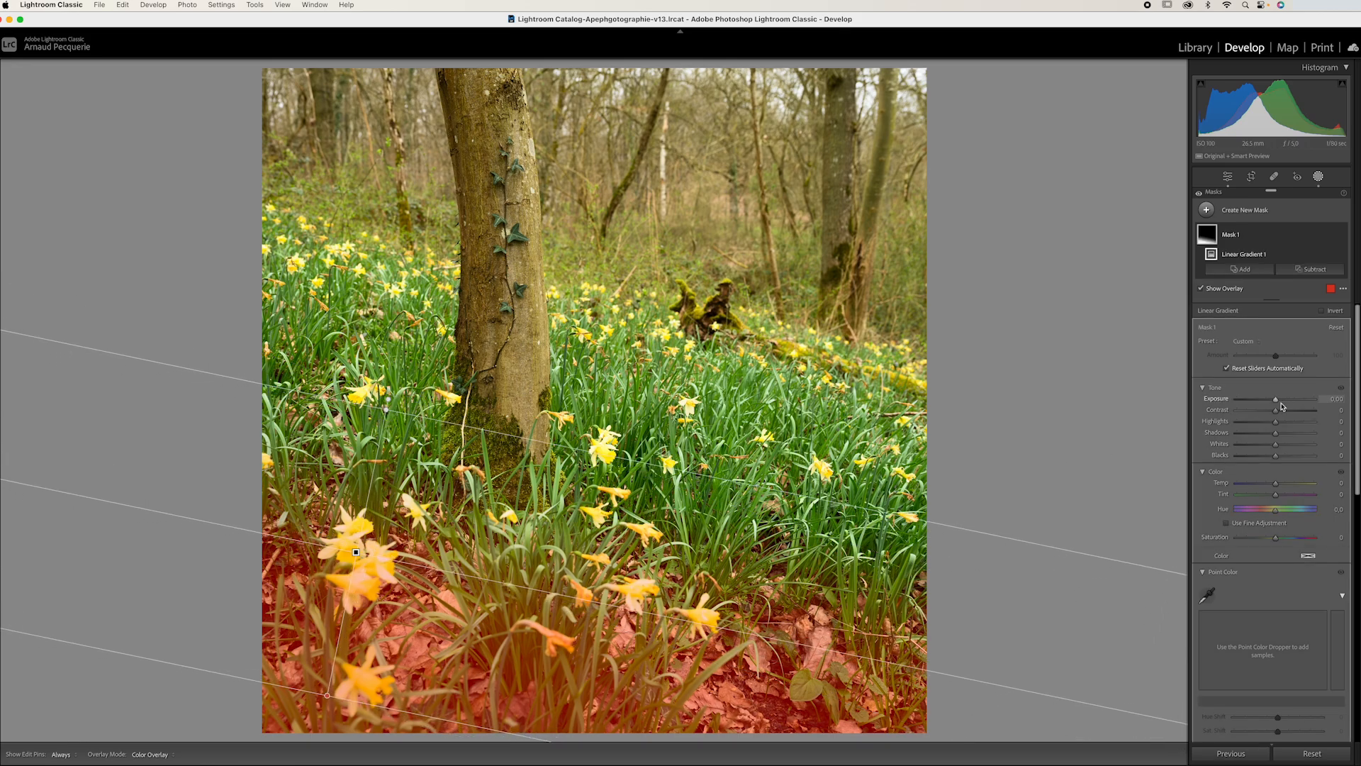
drag(1278, 403, 1274, 402)
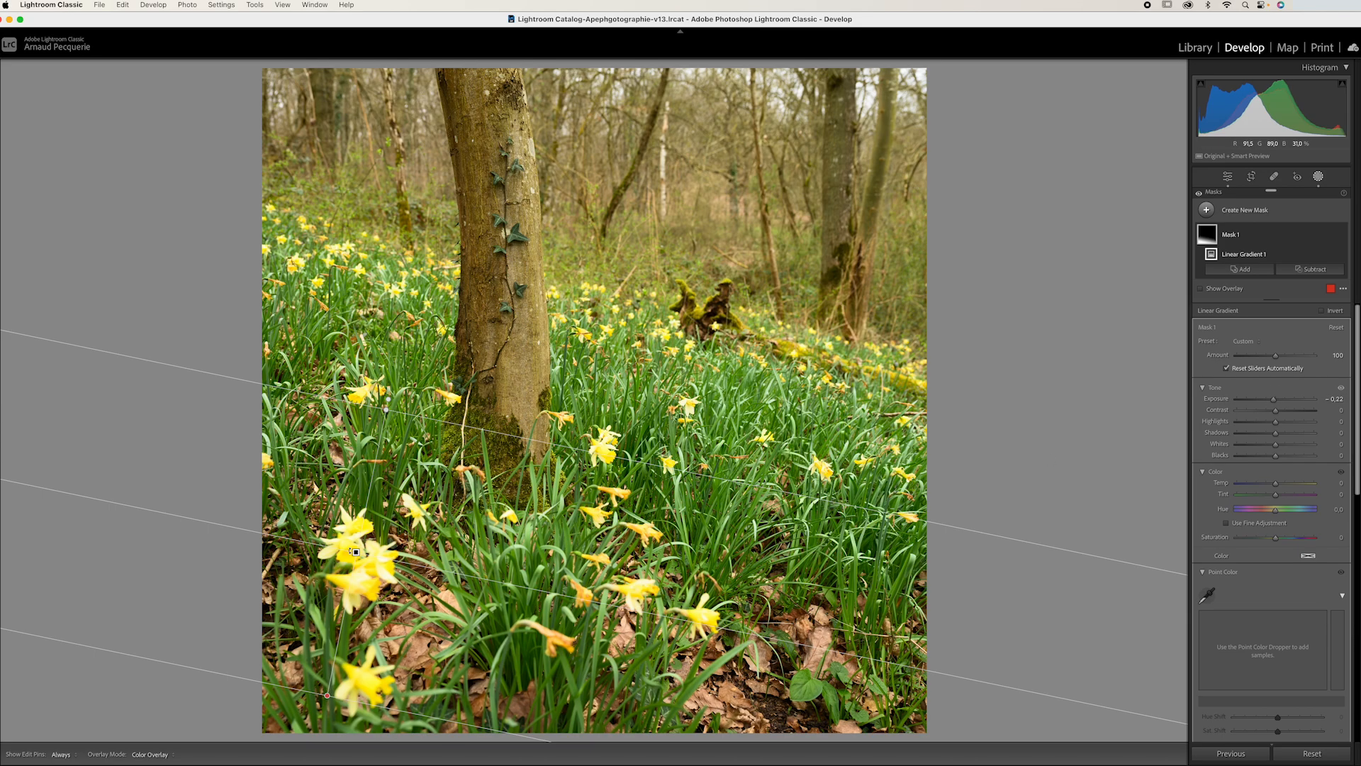
drag(355, 551, 370, 507)
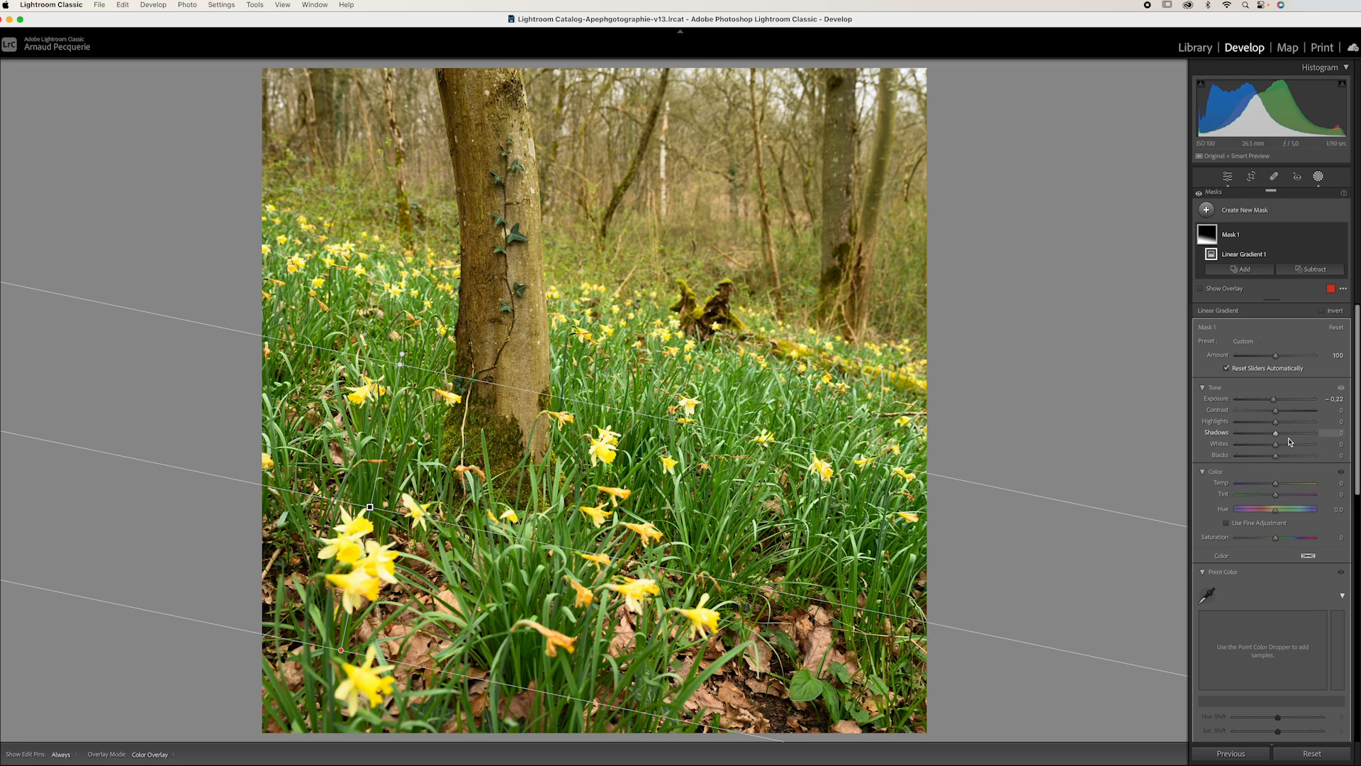
drag(1276, 402, 1269, 444)
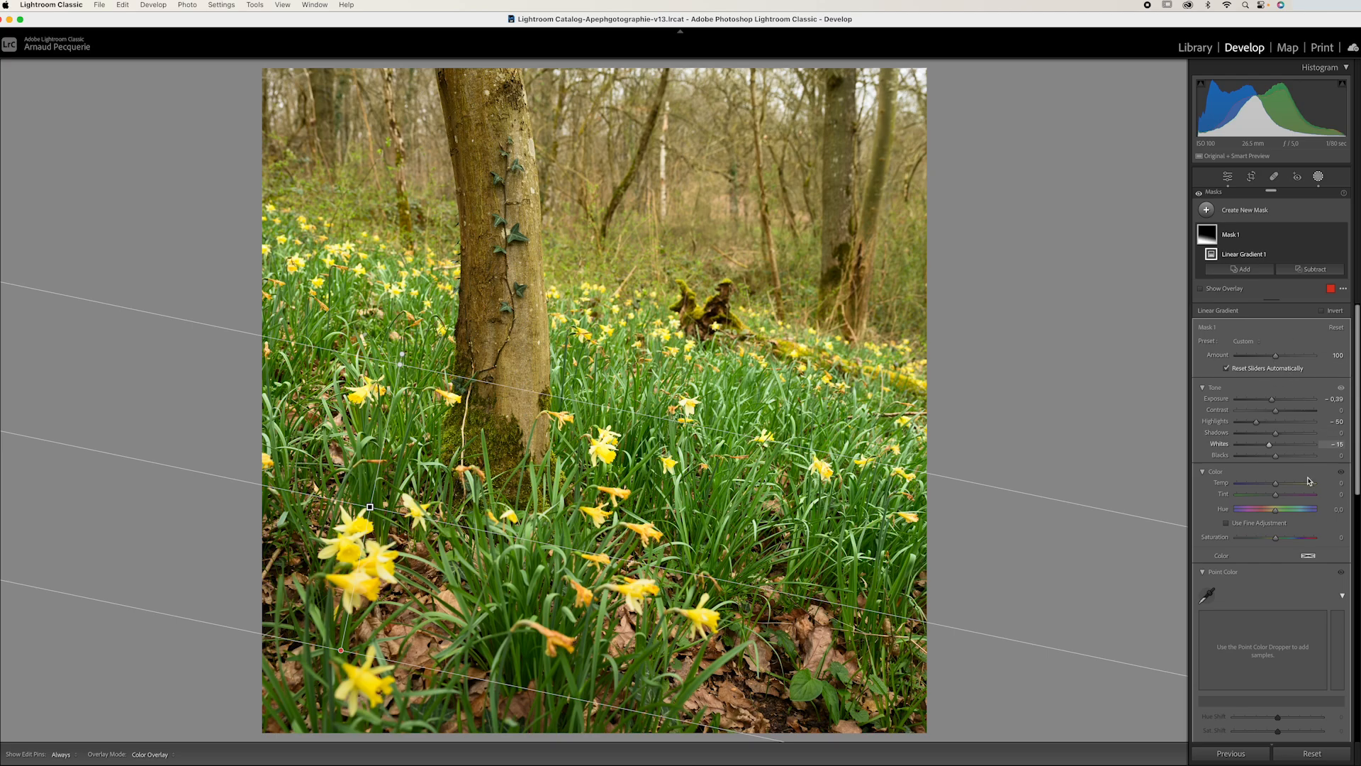
scroll(1255, 411, down, 1)
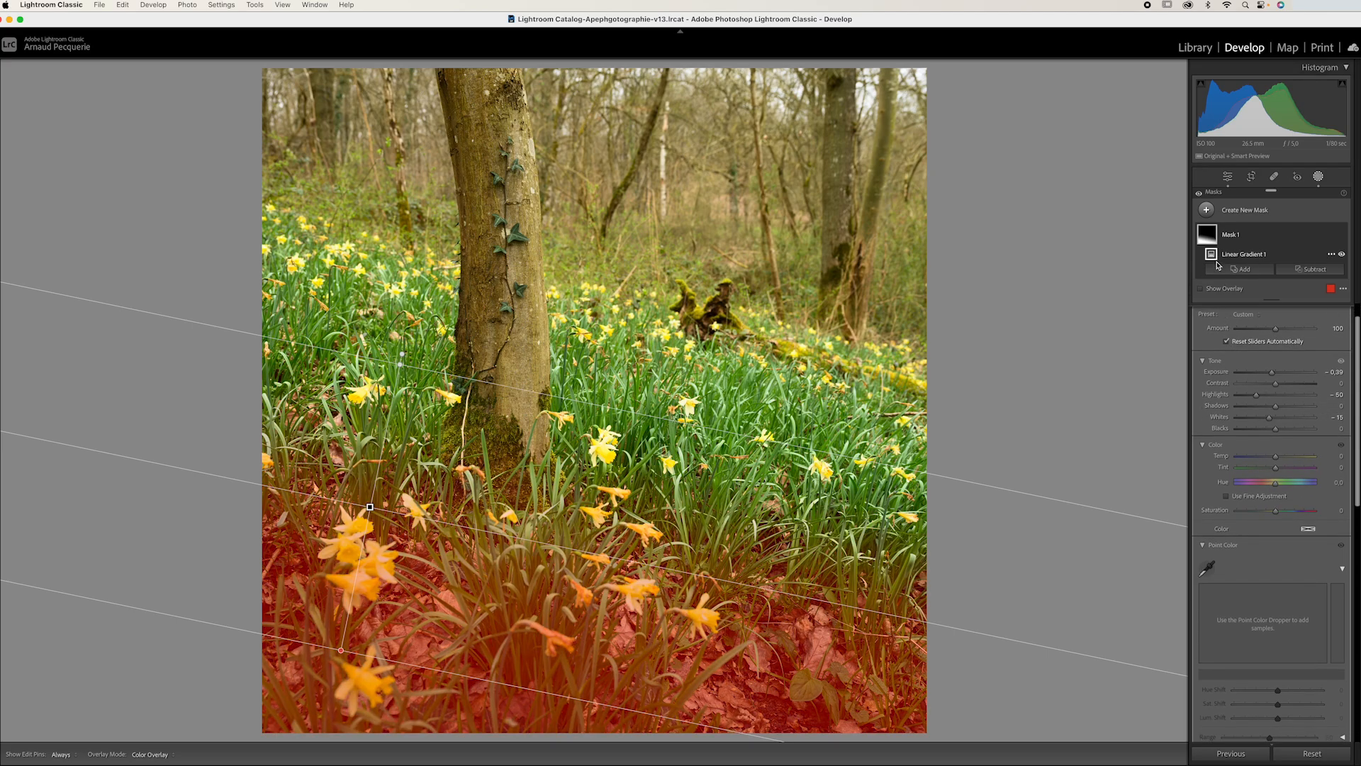
Compare the photo with the foreground gradient mask switched off and on.
click(1343, 235)
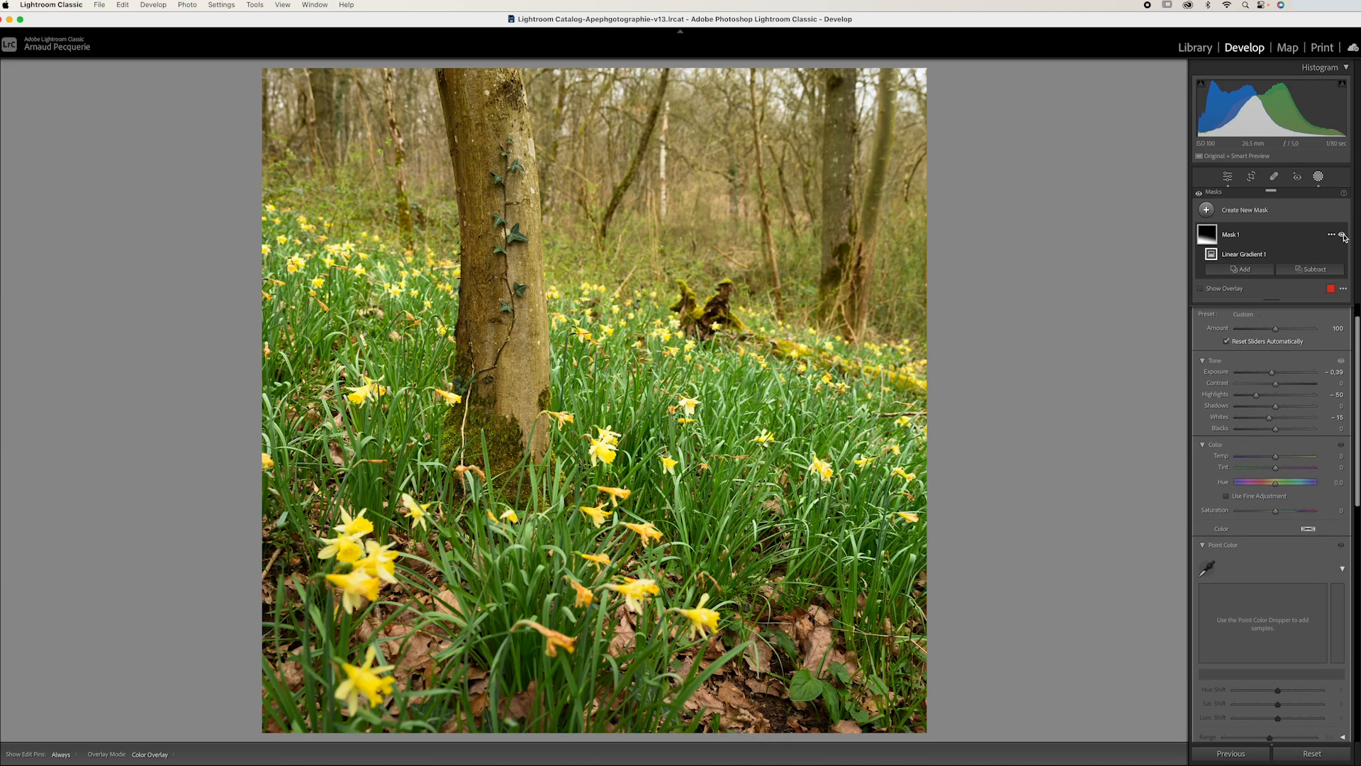
click(1343, 235)
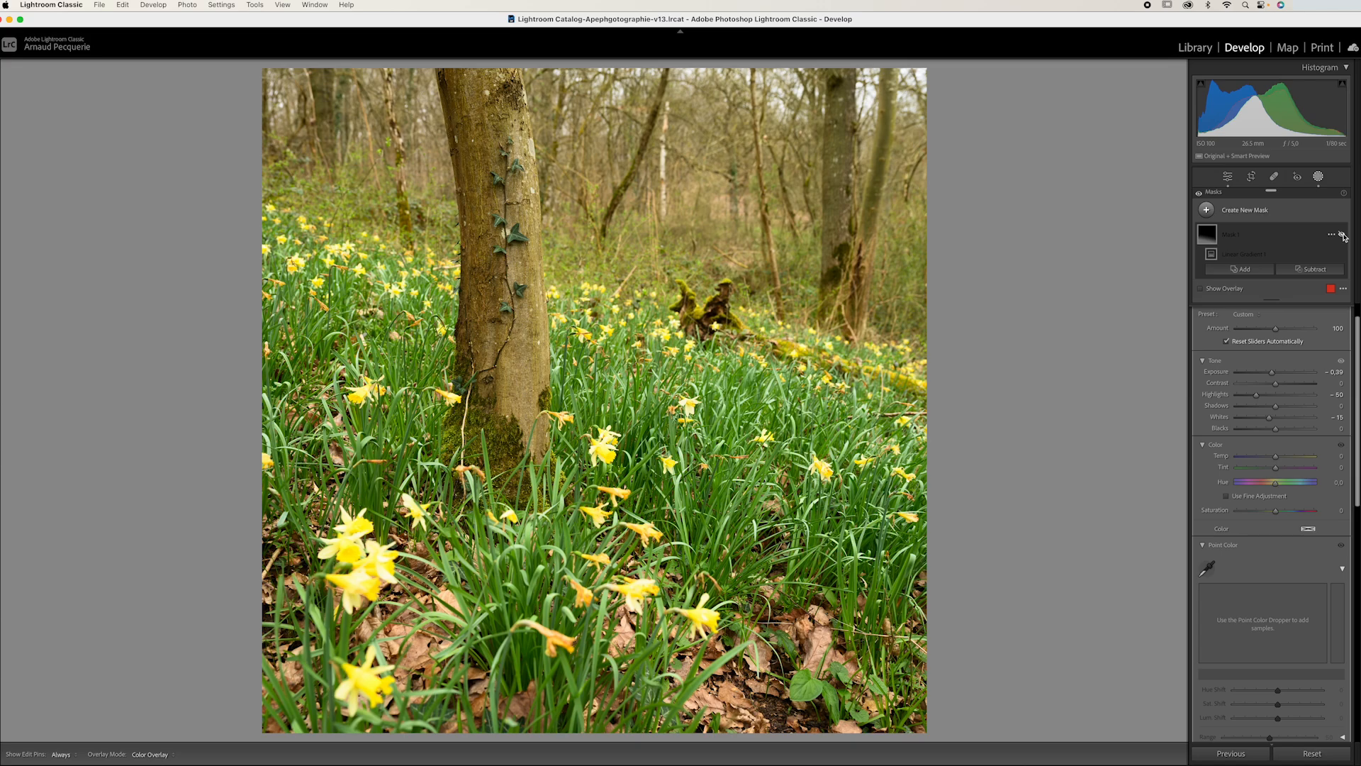
click(1343, 235)
click(1343, 235)
click(1343, 234)
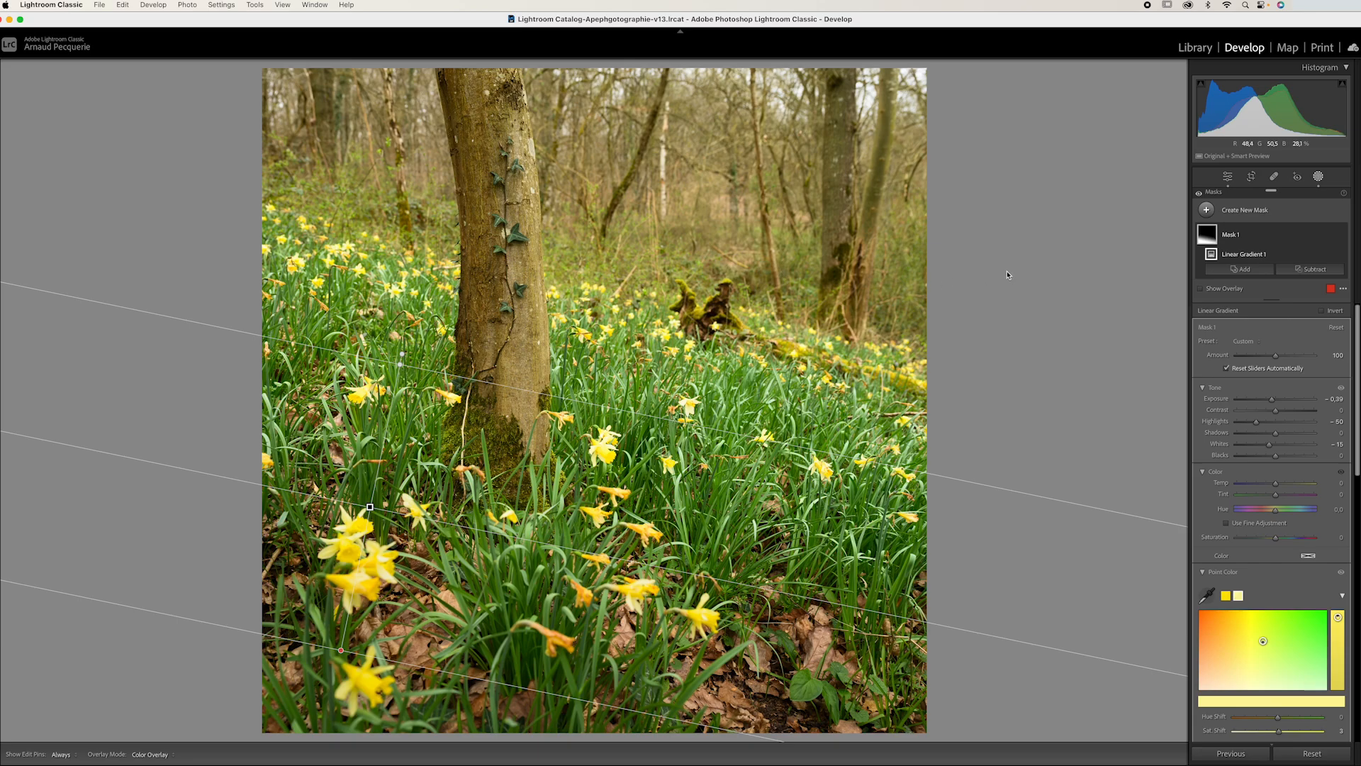
Create a narrow vertical radial gradient mask over the large tree trunk, and move and tilt it to follow the trunk.
click(1205, 212)
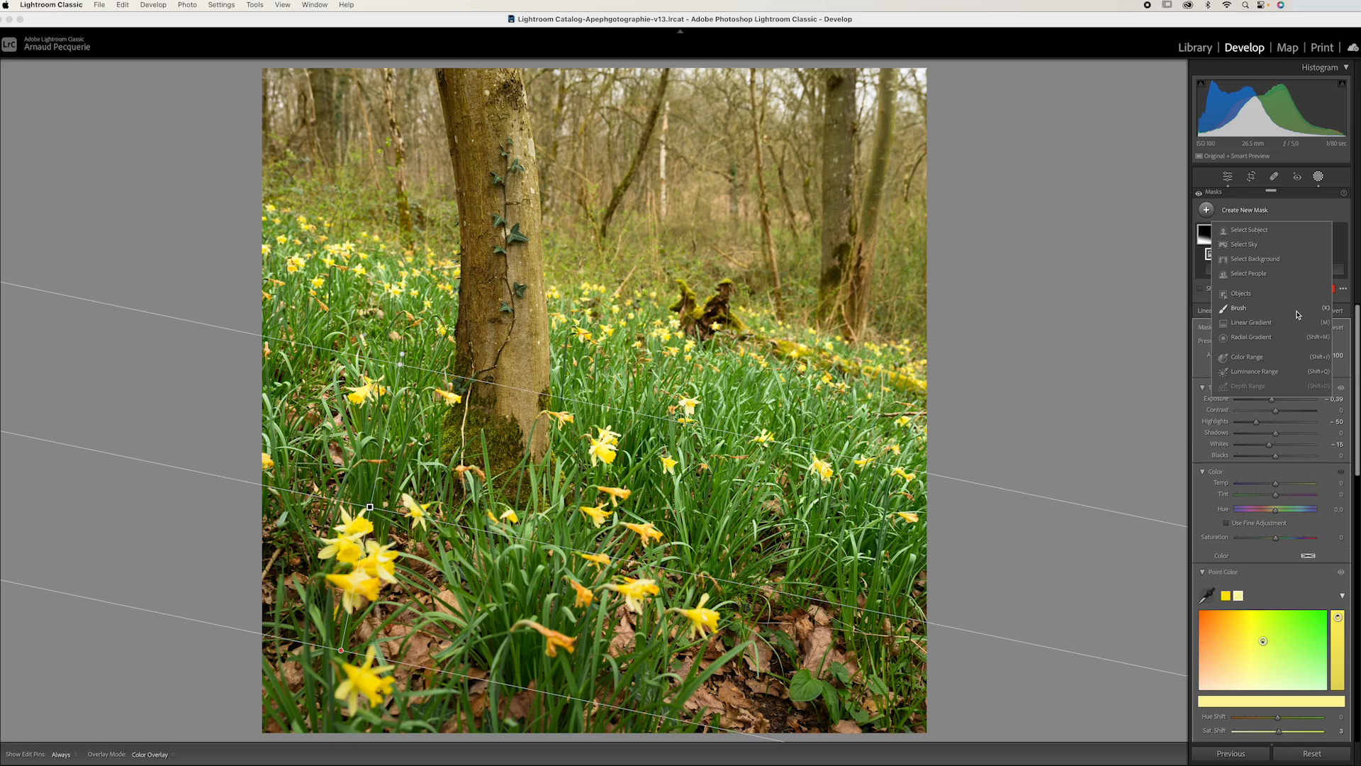
click(1252, 338)
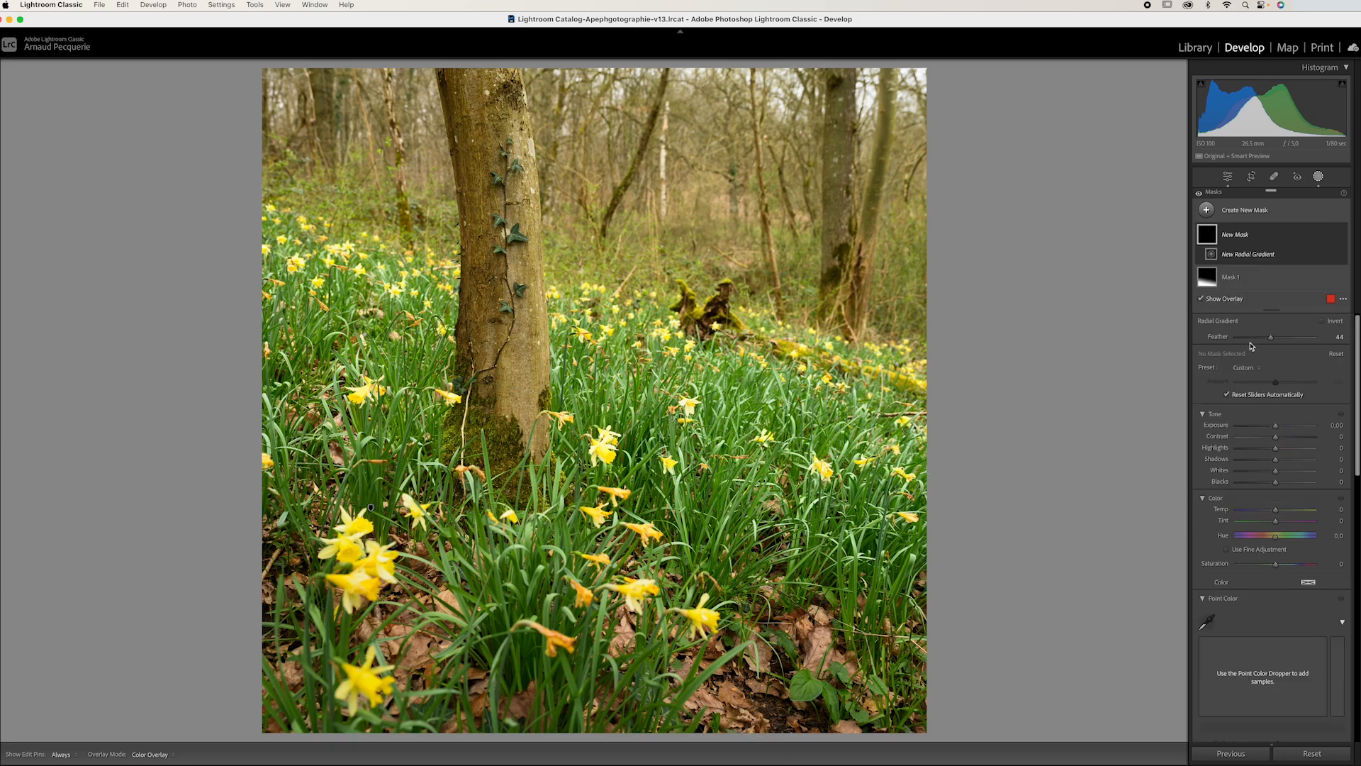
drag(493, 101, 538, 401)
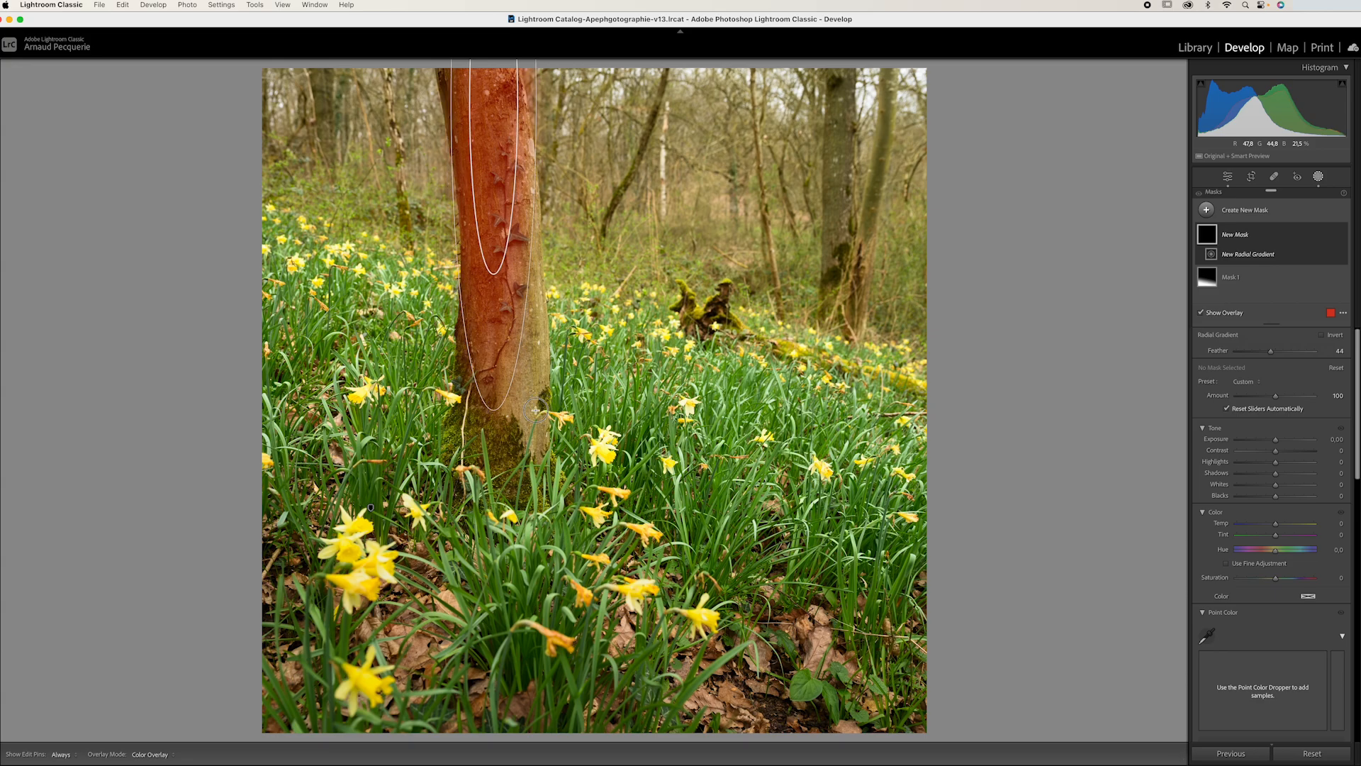
drag(494, 98, 500, 215)
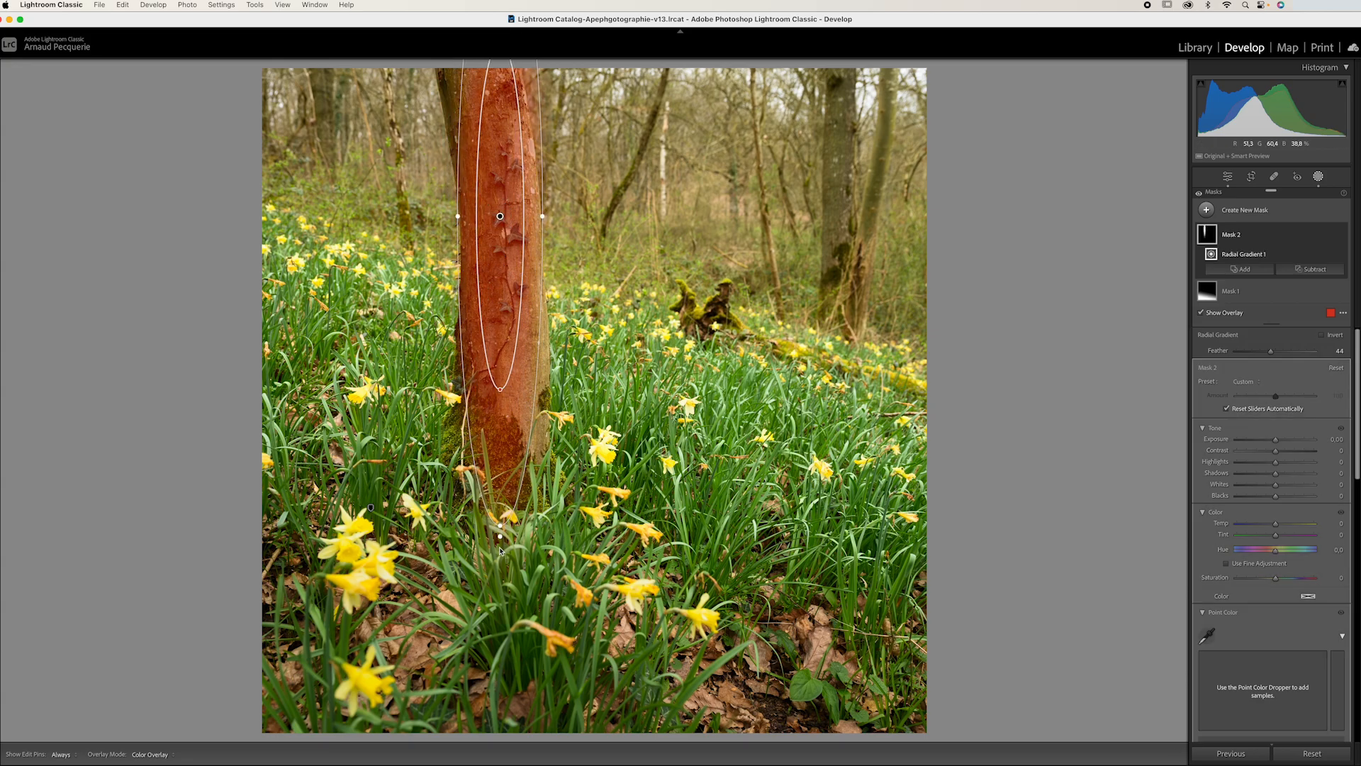
drag(501, 528, 517, 530)
drag(503, 206, 510, 227)
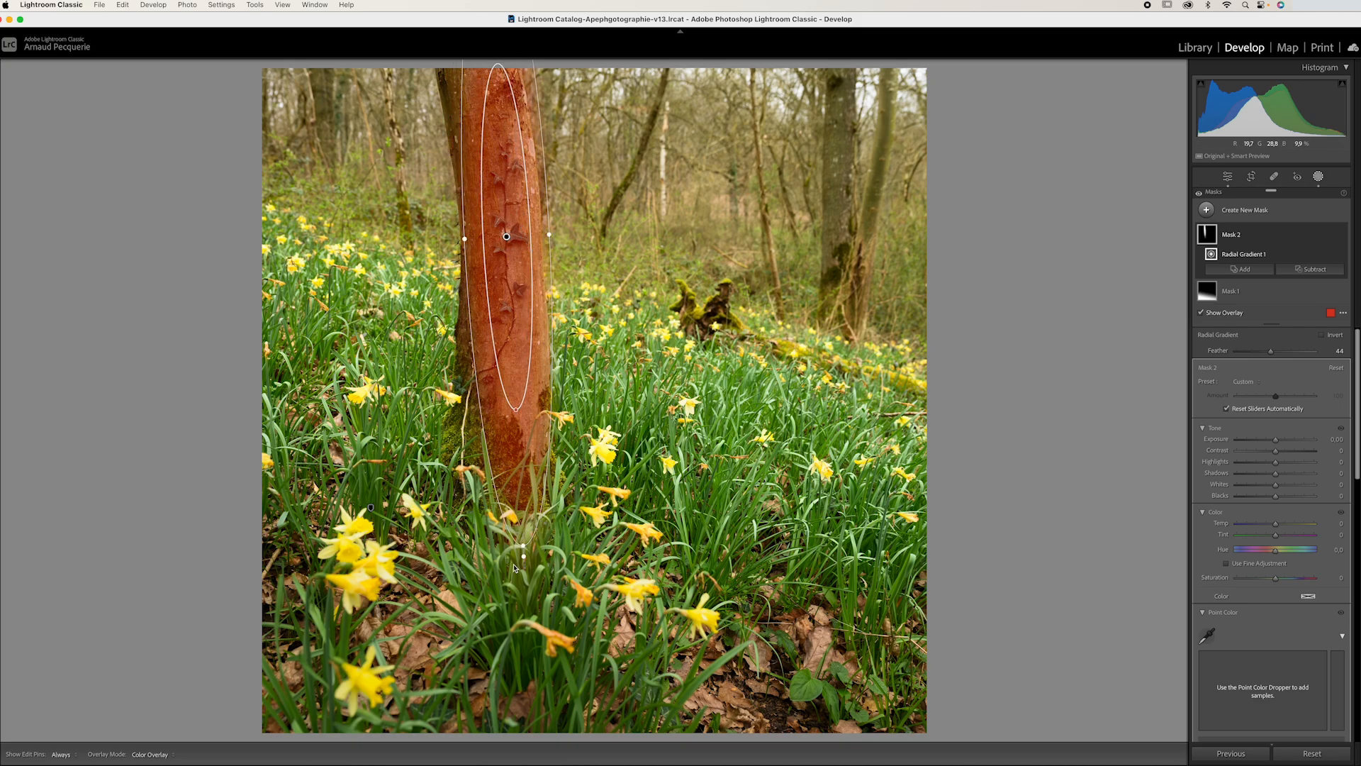
Shorten the radial gradient over the large tree trunk, shift it down and adjust its tilt to fit the trunk.
drag(524, 545, 521, 493)
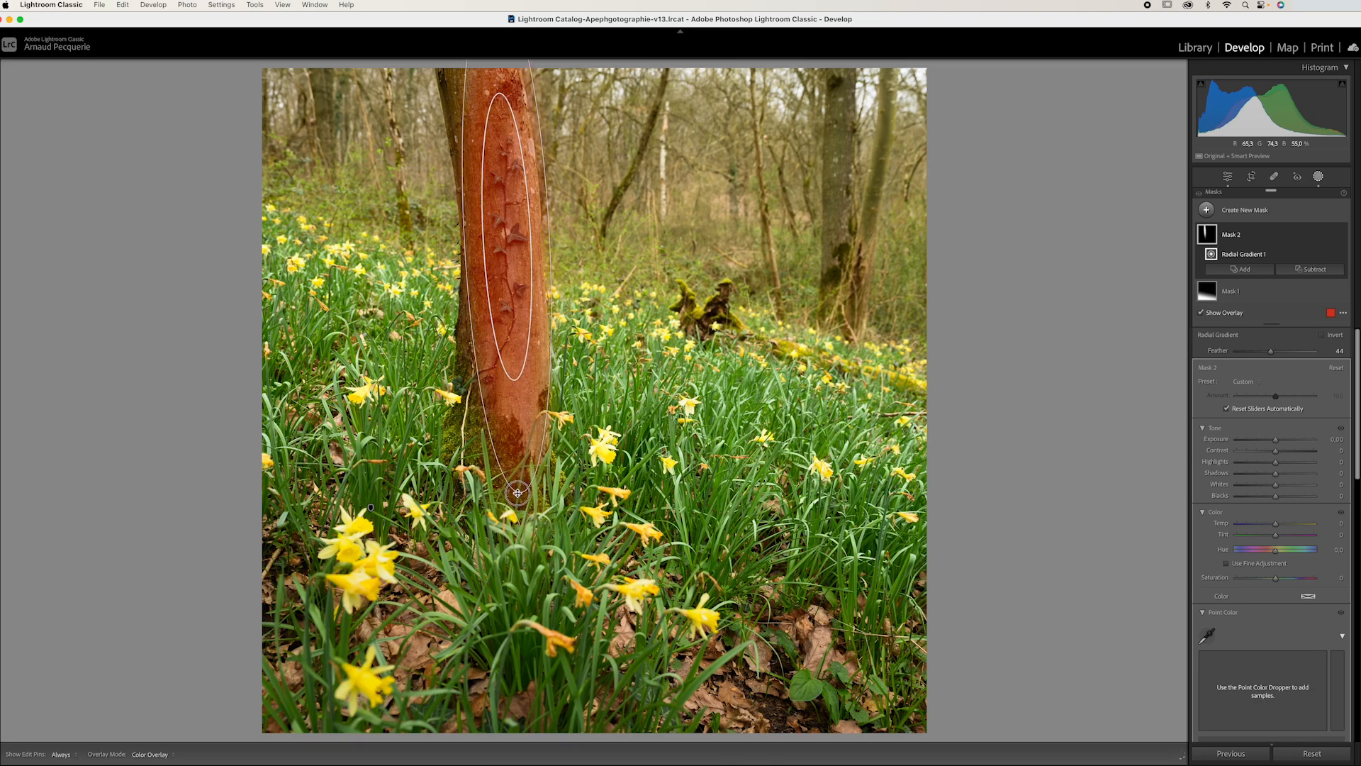
drag(510, 236, 507, 249)
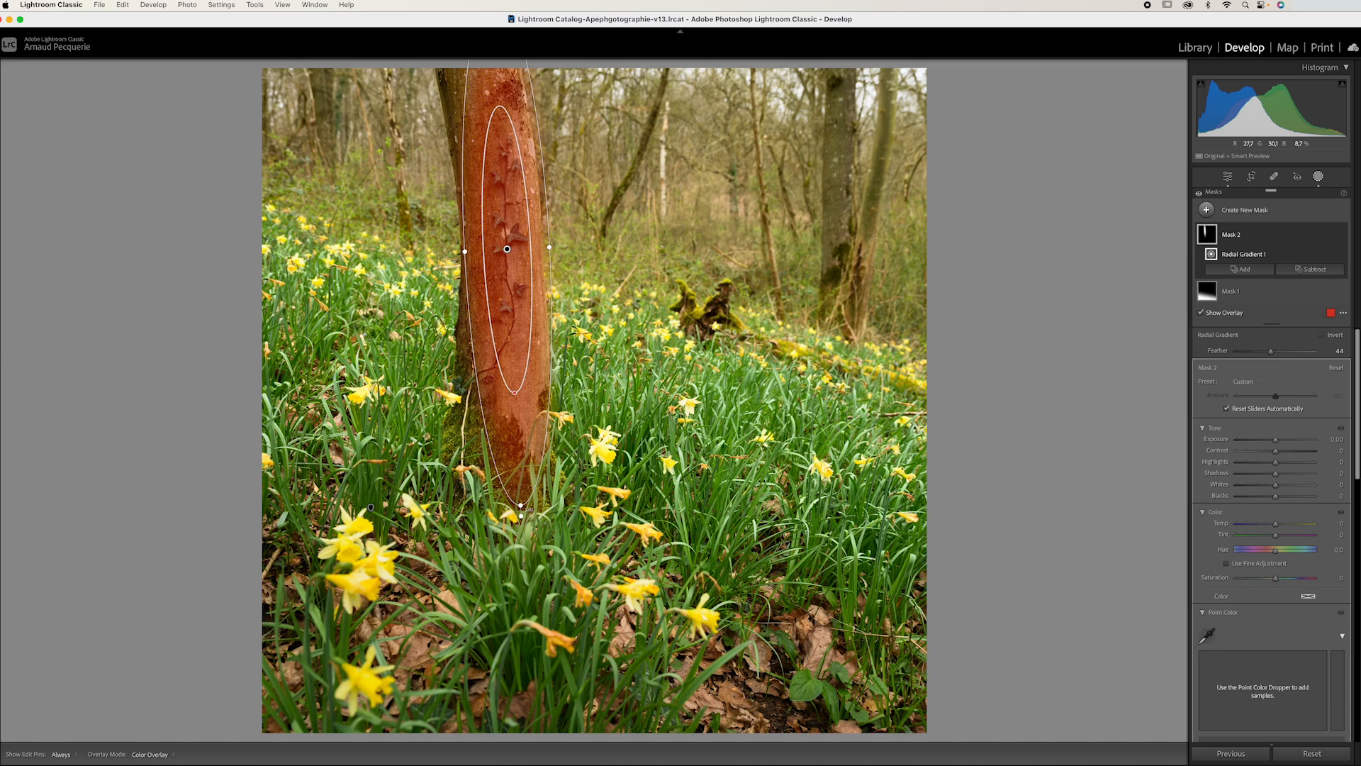
drag(528, 509, 520, 510)
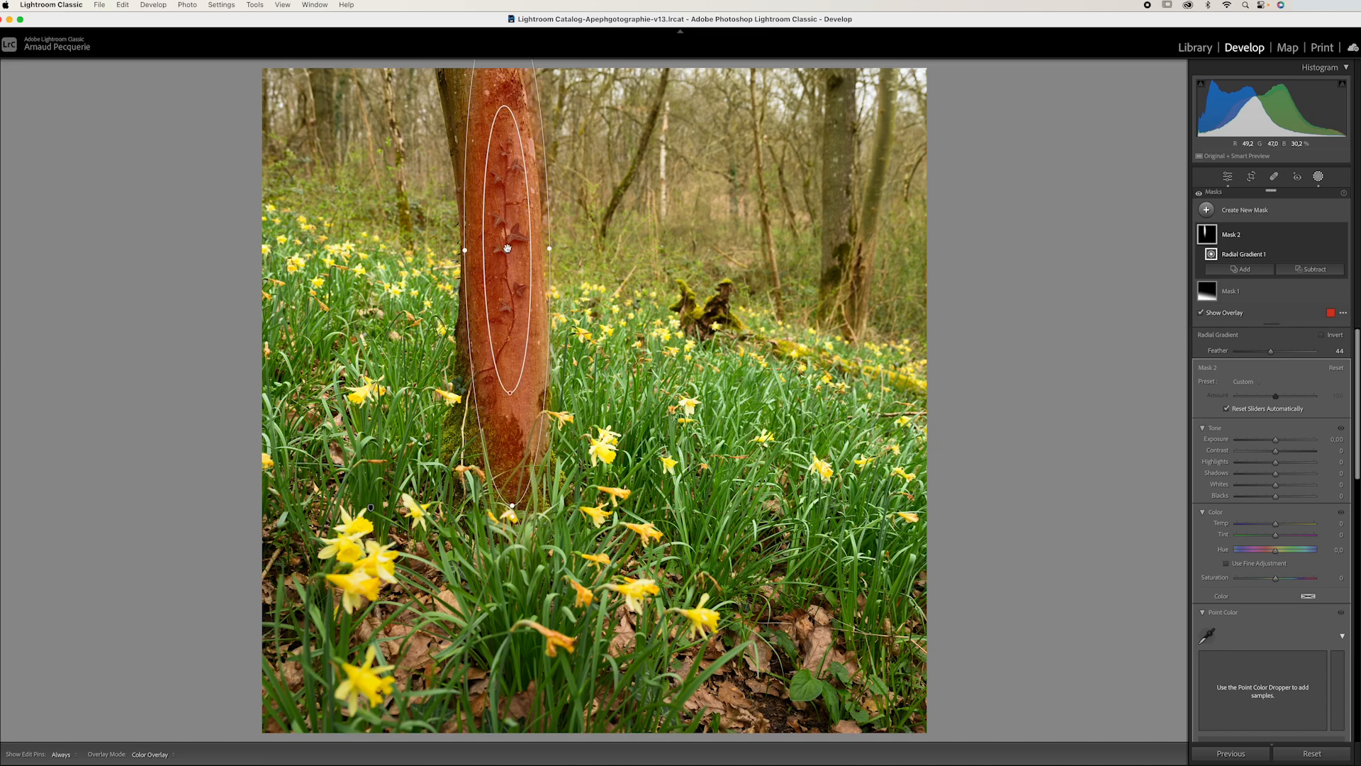
drag(507, 248, 547, 254)
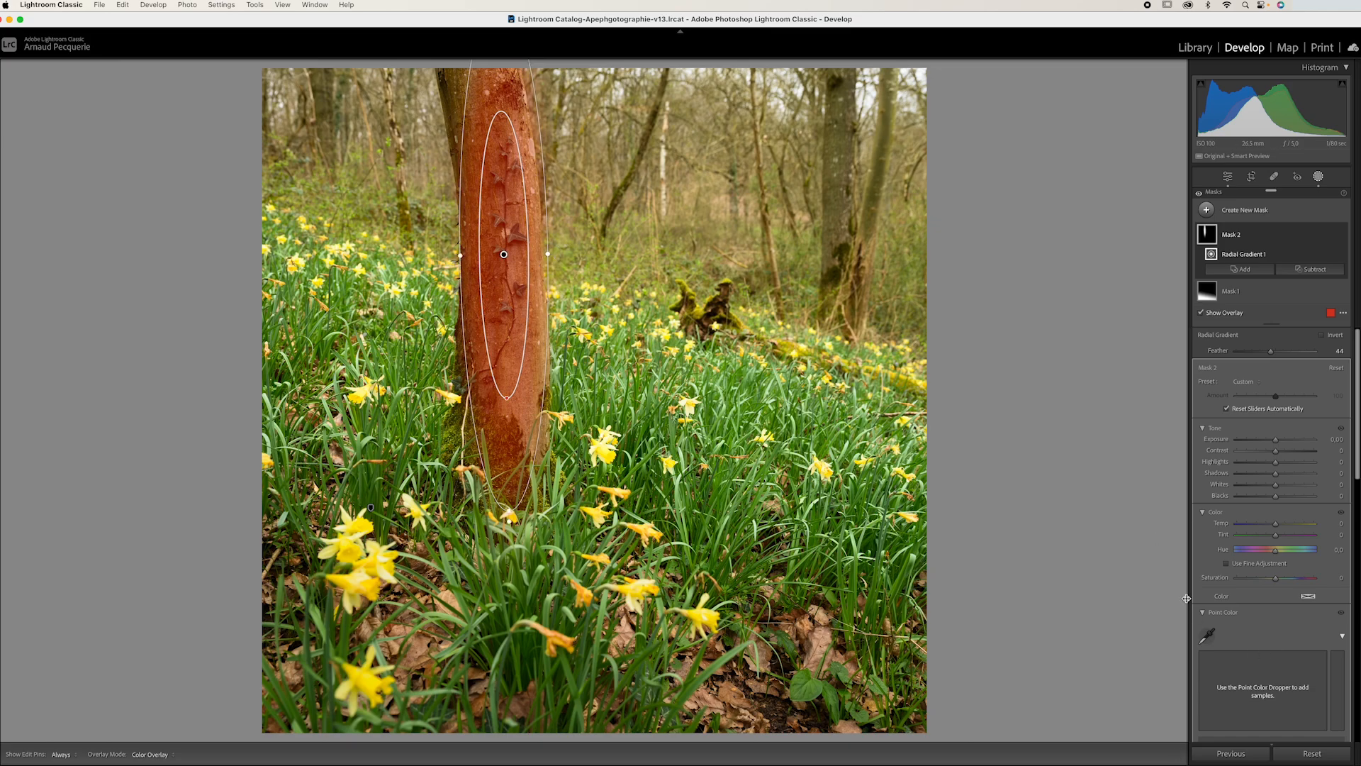
Set the trunk mask to Exposure 0.22, Highlights 100, Shadows -100, Whites 18 and Blacks -18.
drag(1278, 444, 1279, 444)
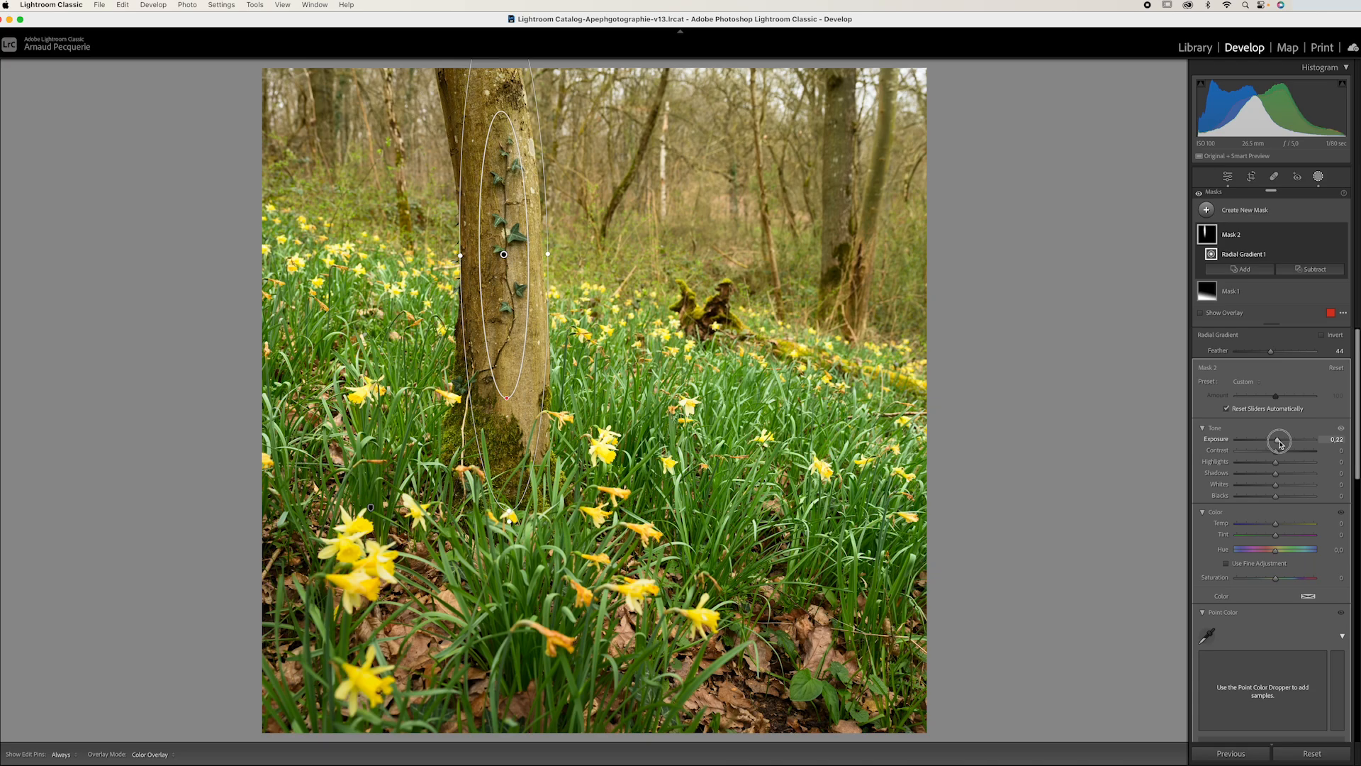
drag(1280, 444, 1280, 444)
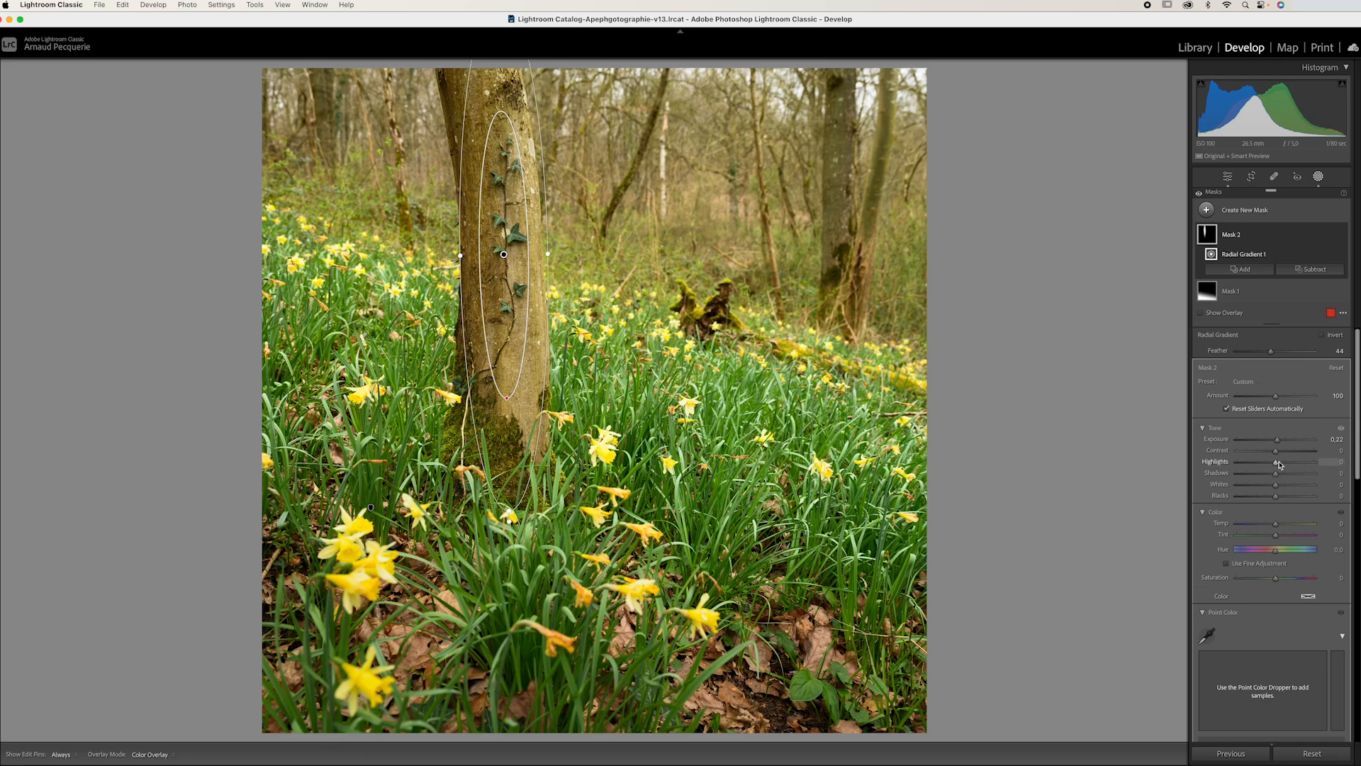
drag(1277, 465, 1326, 463)
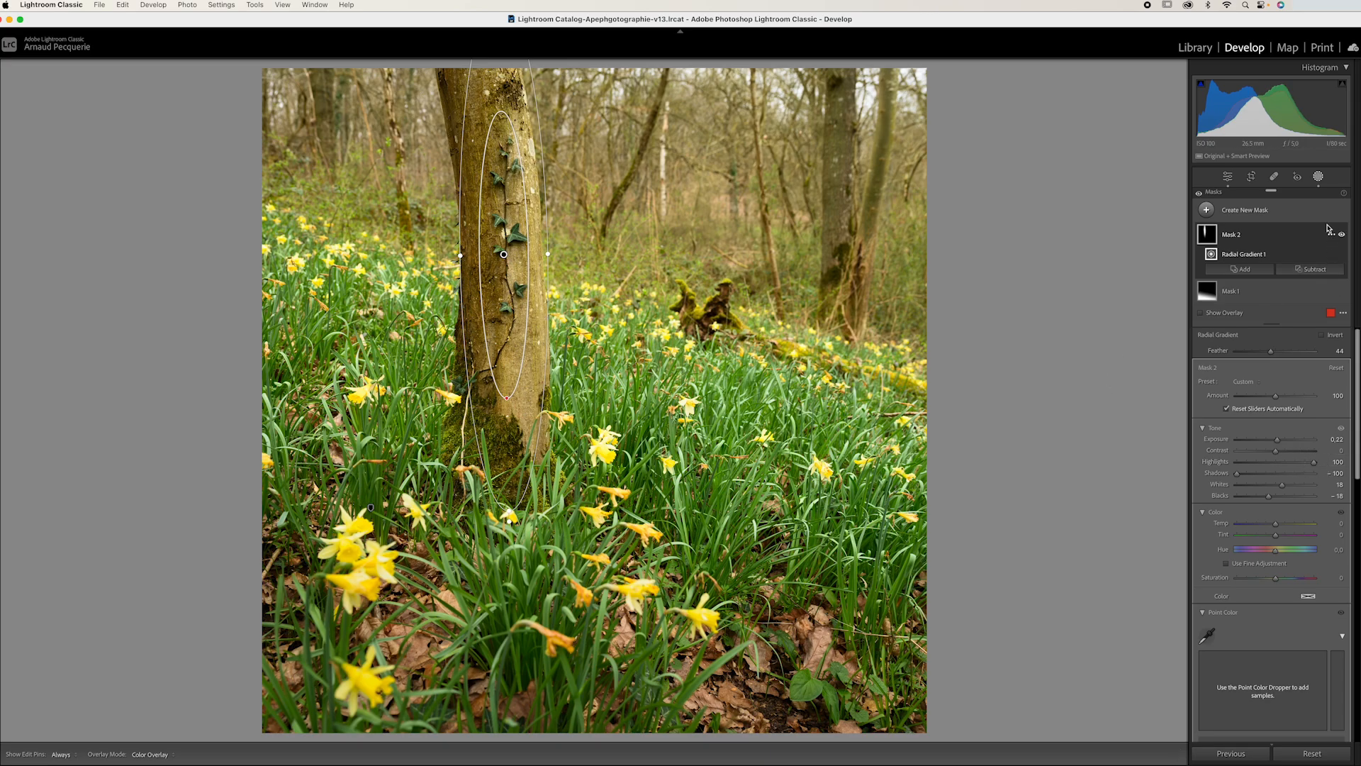
Compare the photo with the tree trunk mask switched off and on.
click(1341, 235)
click(1341, 236)
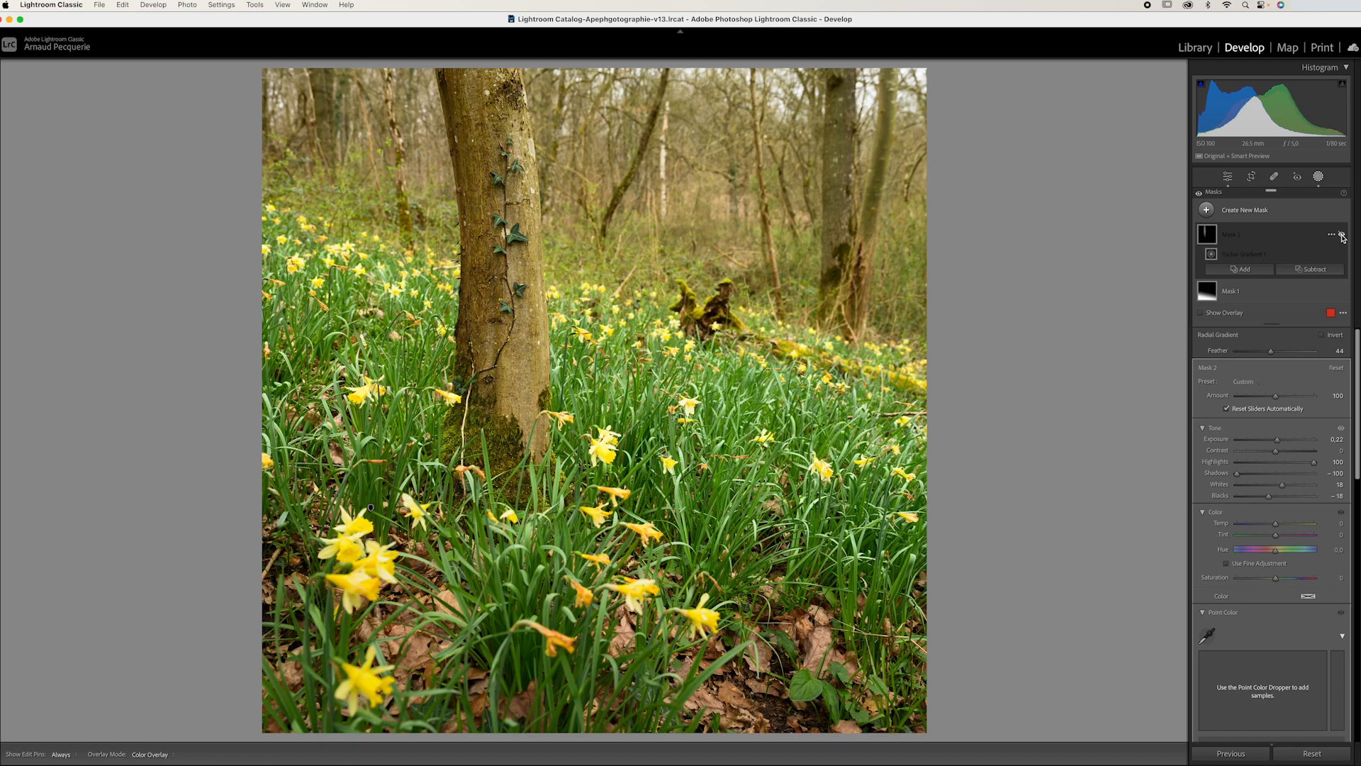
click(1342, 235)
click(1342, 235)
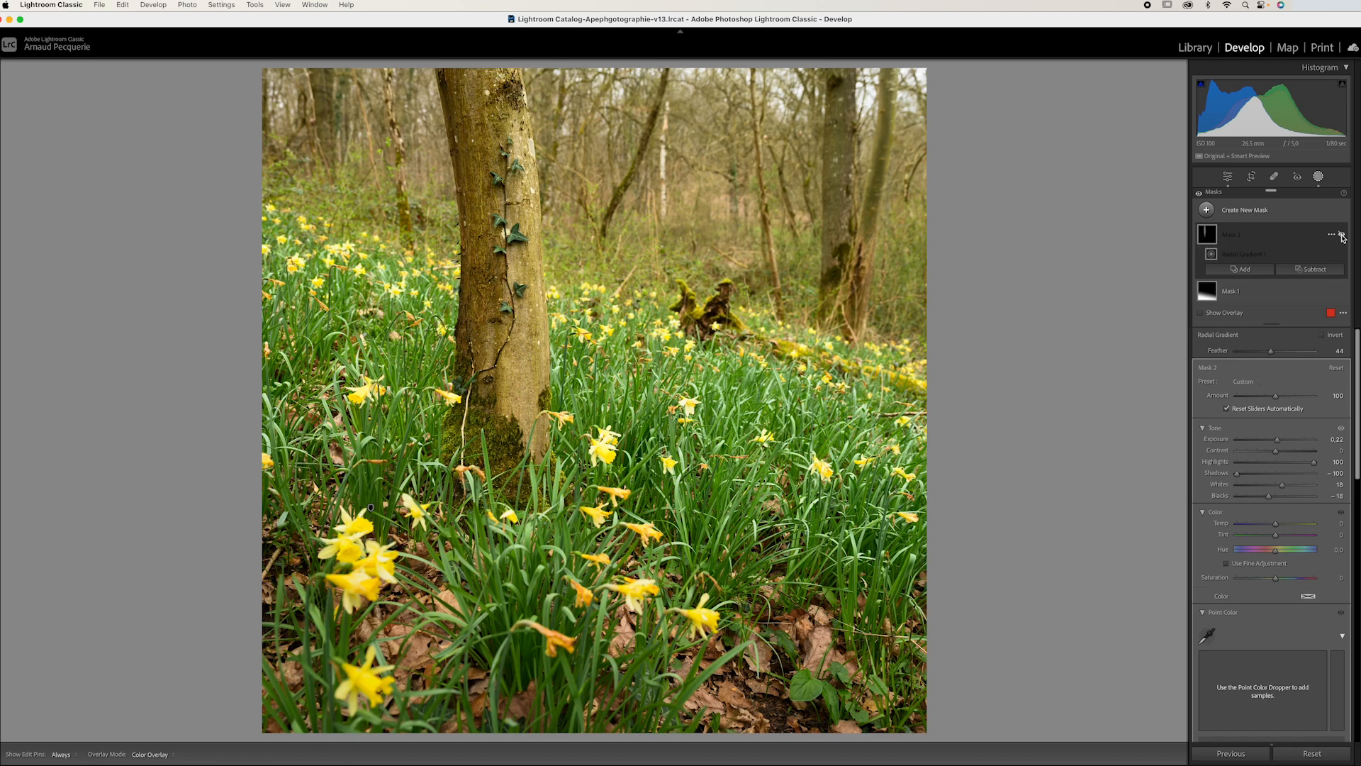
click(1342, 235)
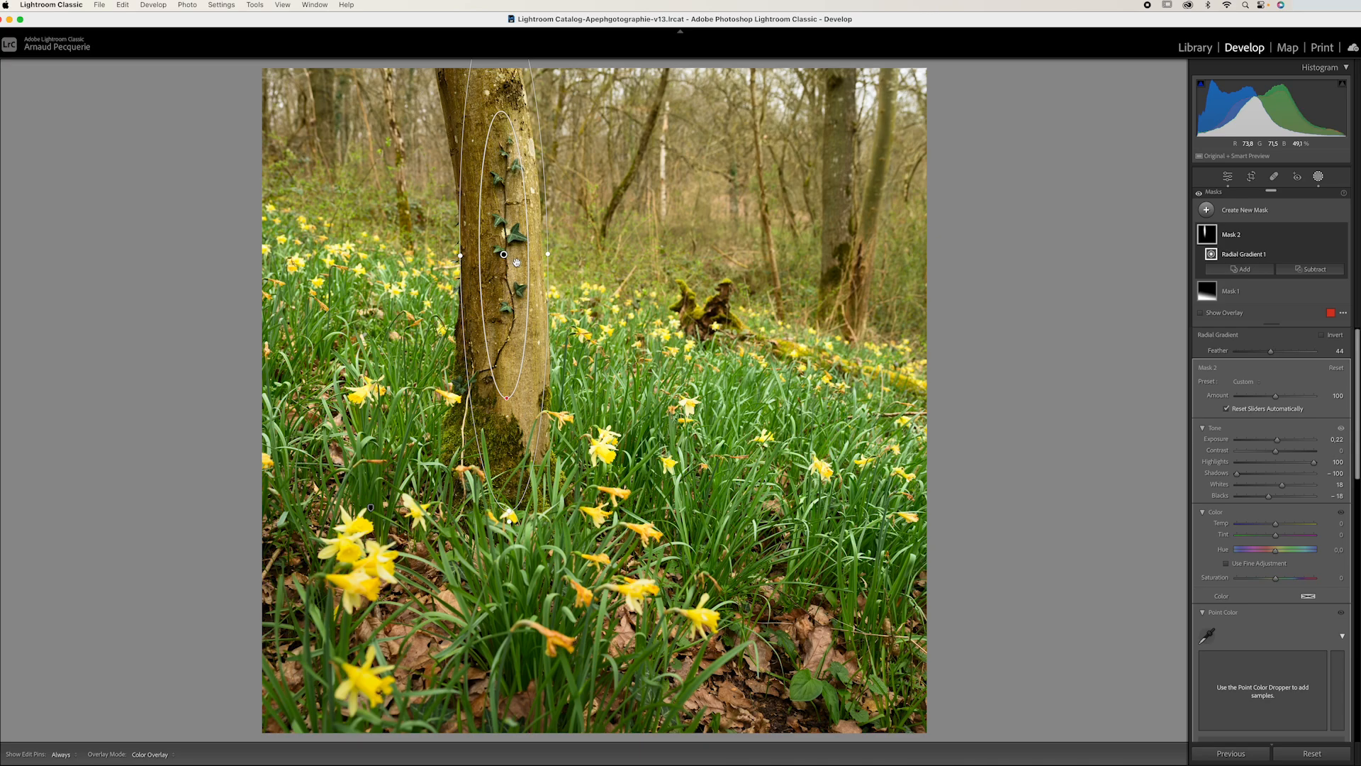
Hide the edit pins and soften the trunk mask to Highlights 52 and Shadows -30, checking it switched off and on.
key(h)
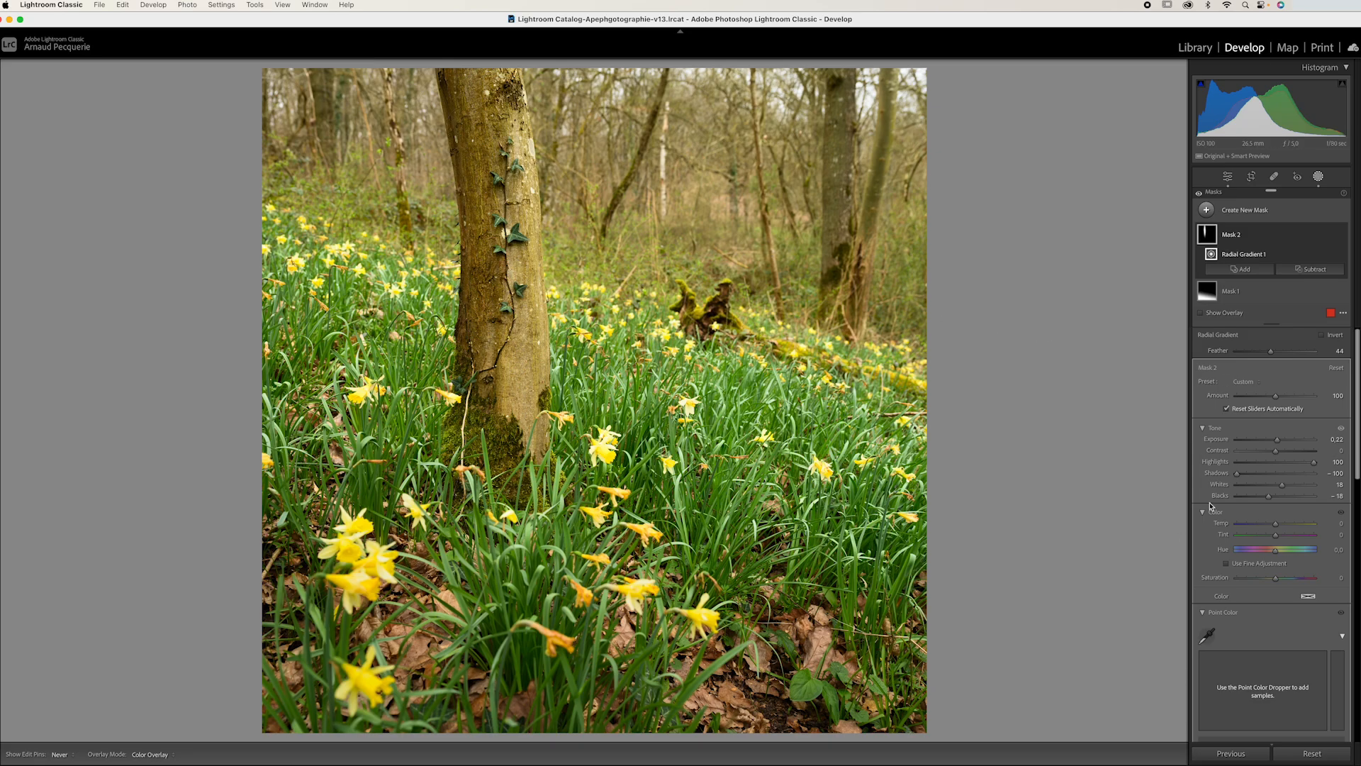
drag(1238, 473, 1298, 470)
click(1342, 237)
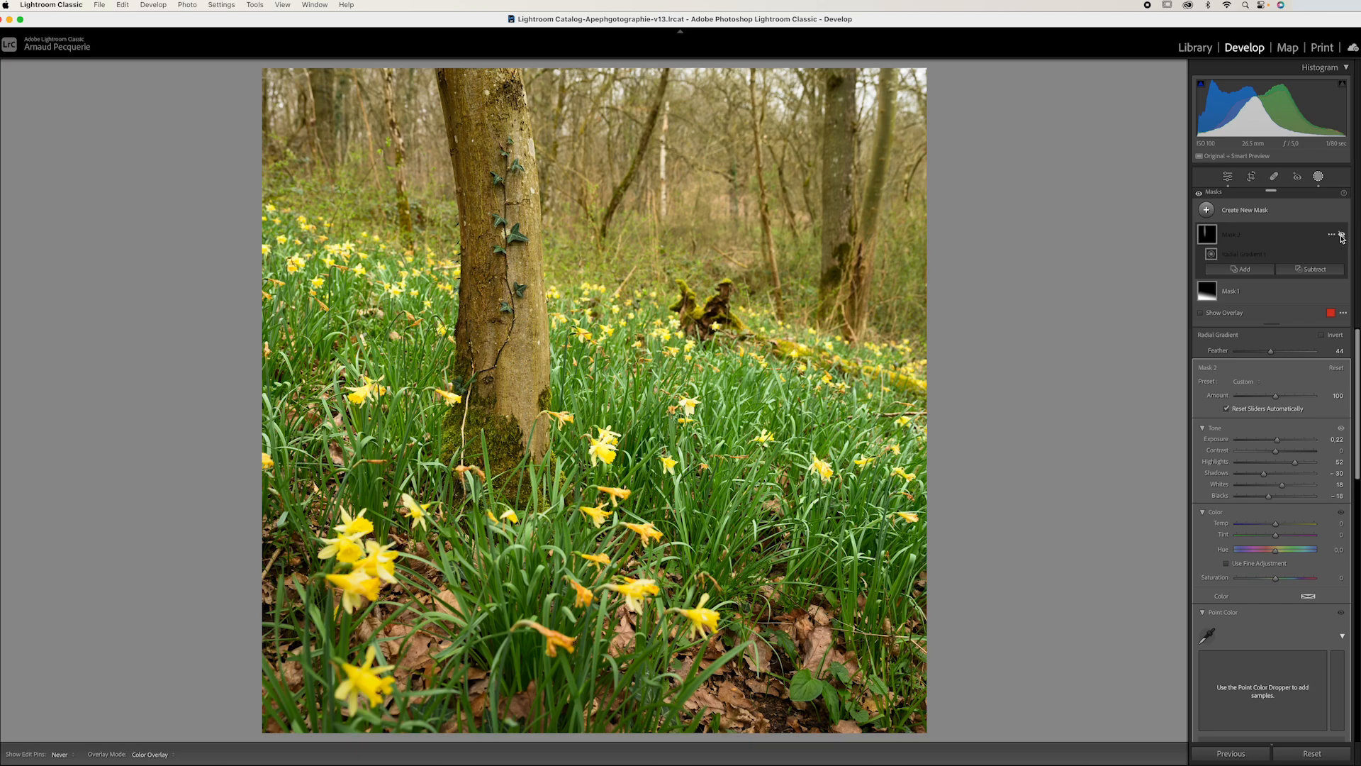
click(1342, 236)
click(1342, 237)
click(1341, 236)
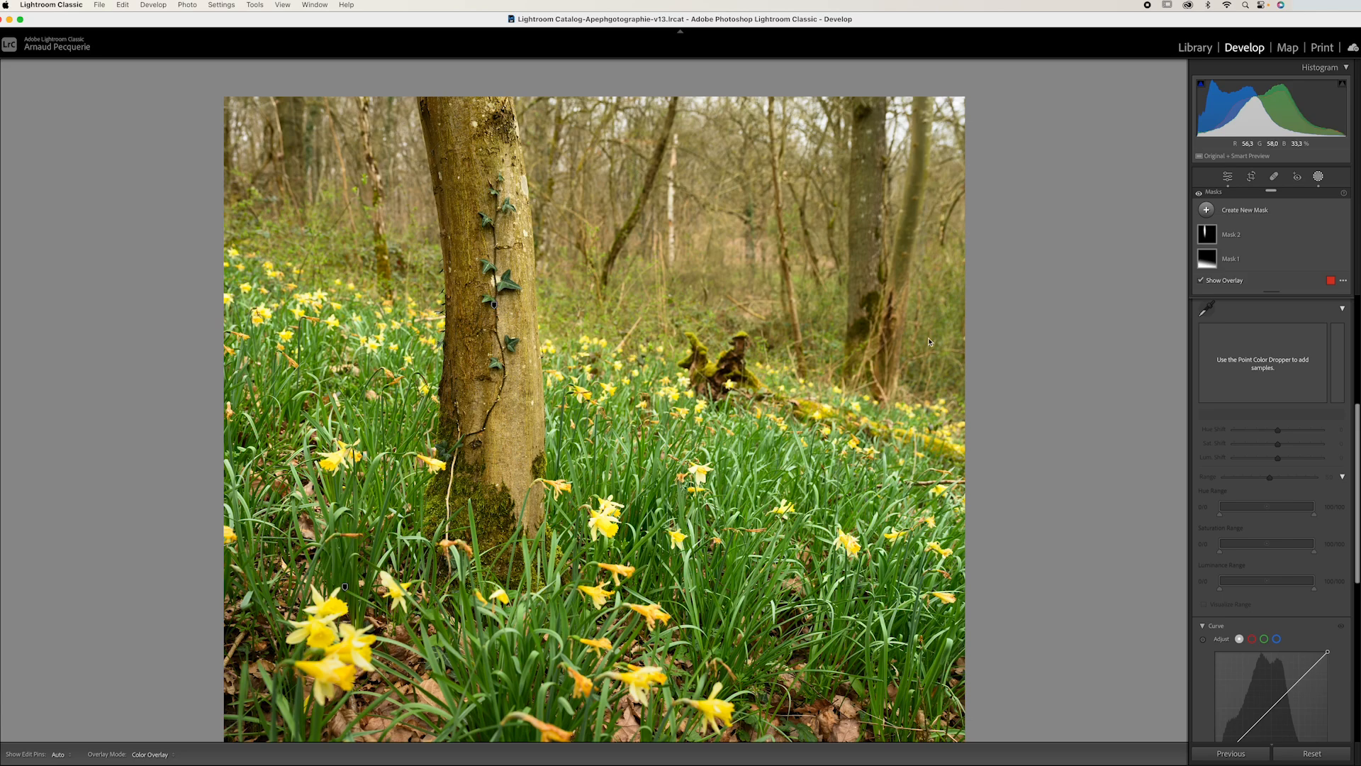
Create a narrow vertical radial gradient mask over the ivy leaves on the trunk and shorten it to fit them.
click(1207, 210)
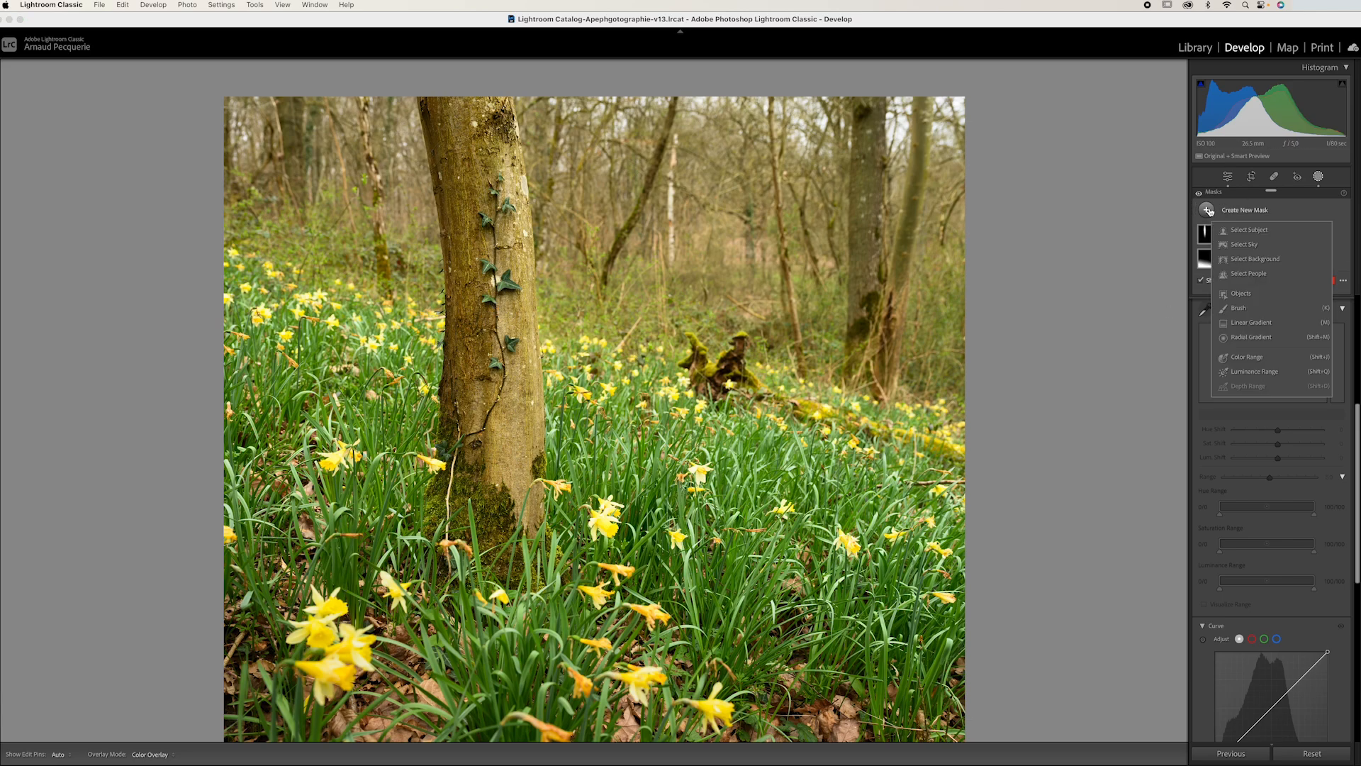
click(1252, 338)
drag(500, 182, 528, 320)
drag(500, 182, 467, 278)
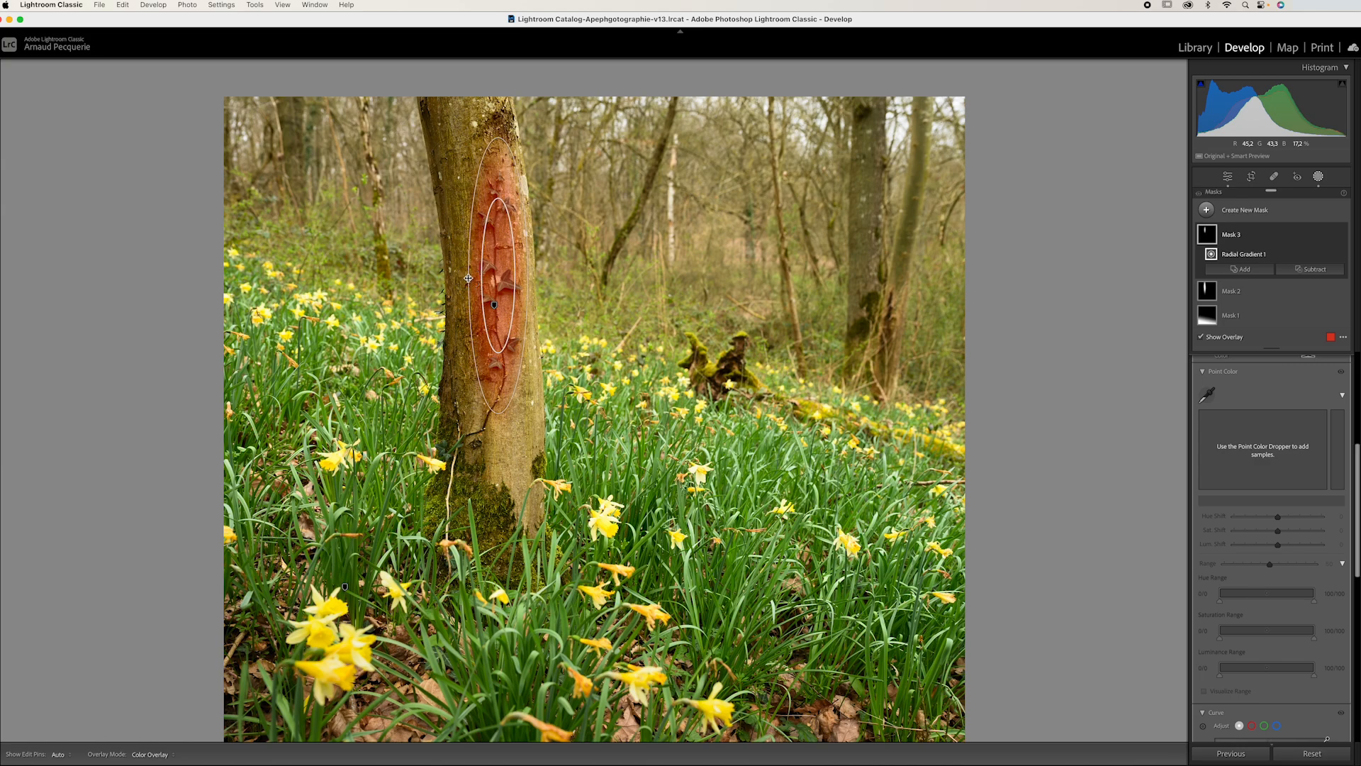
drag(501, 413, 502, 397)
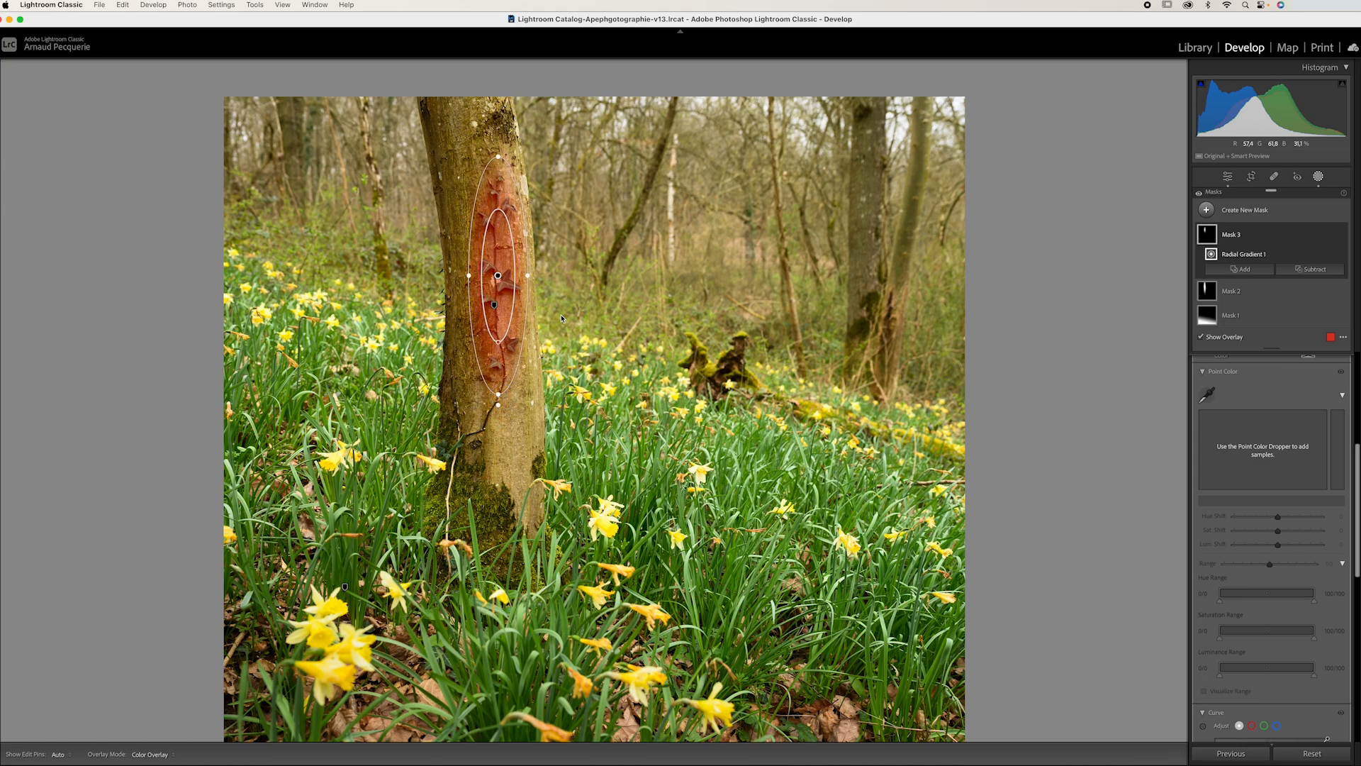
Try intersecting the ivy radial gradient with a color range sampled from the large ivy leaf, and undo it.
key(super+equal)
key(super+equal)
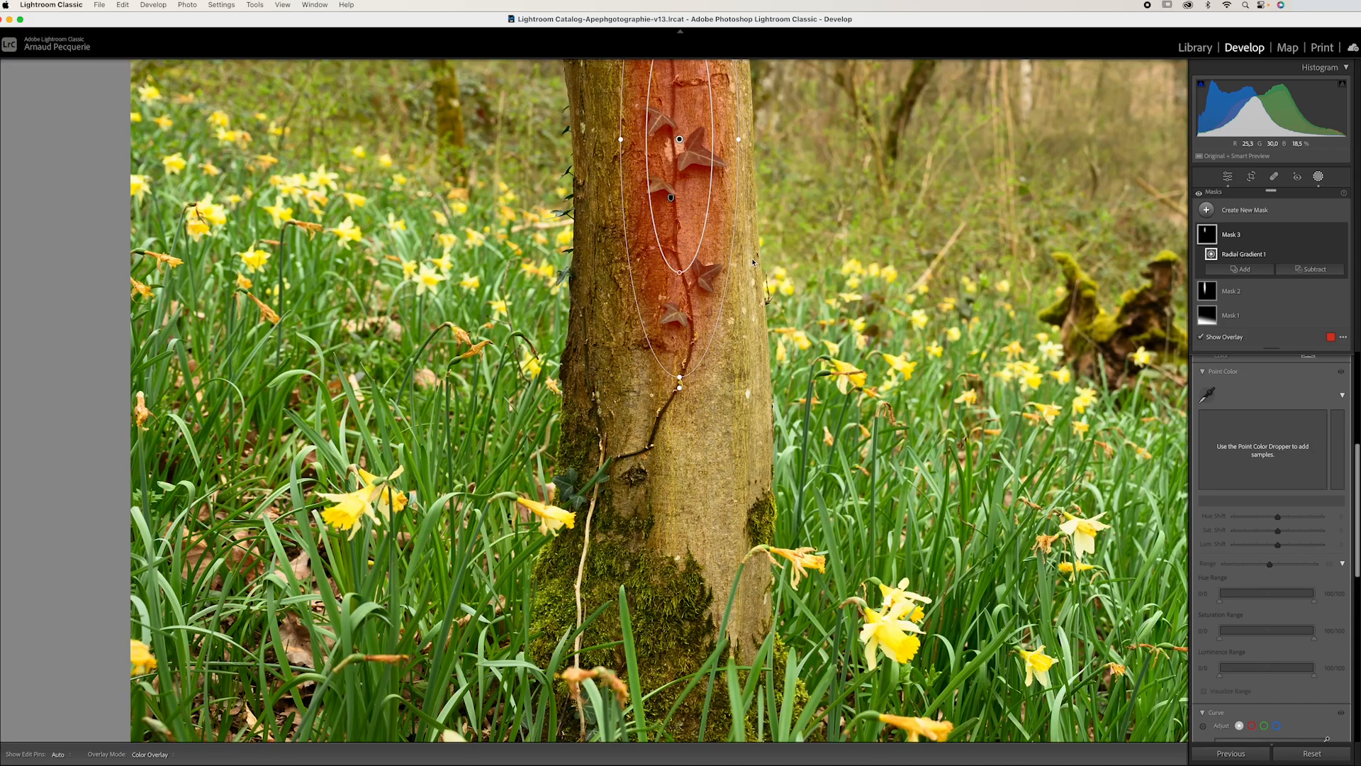
drag(720, 226, 672, 439)
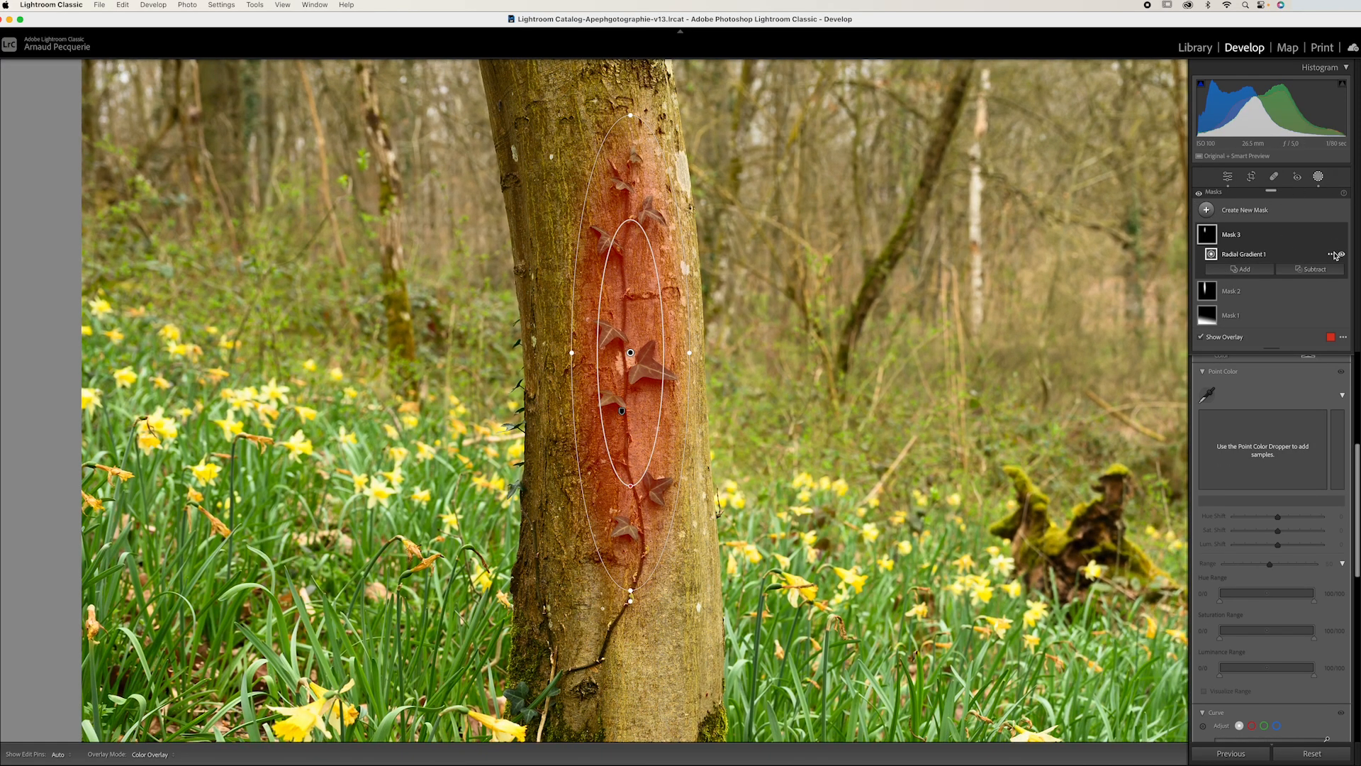
right_click(1333, 255)
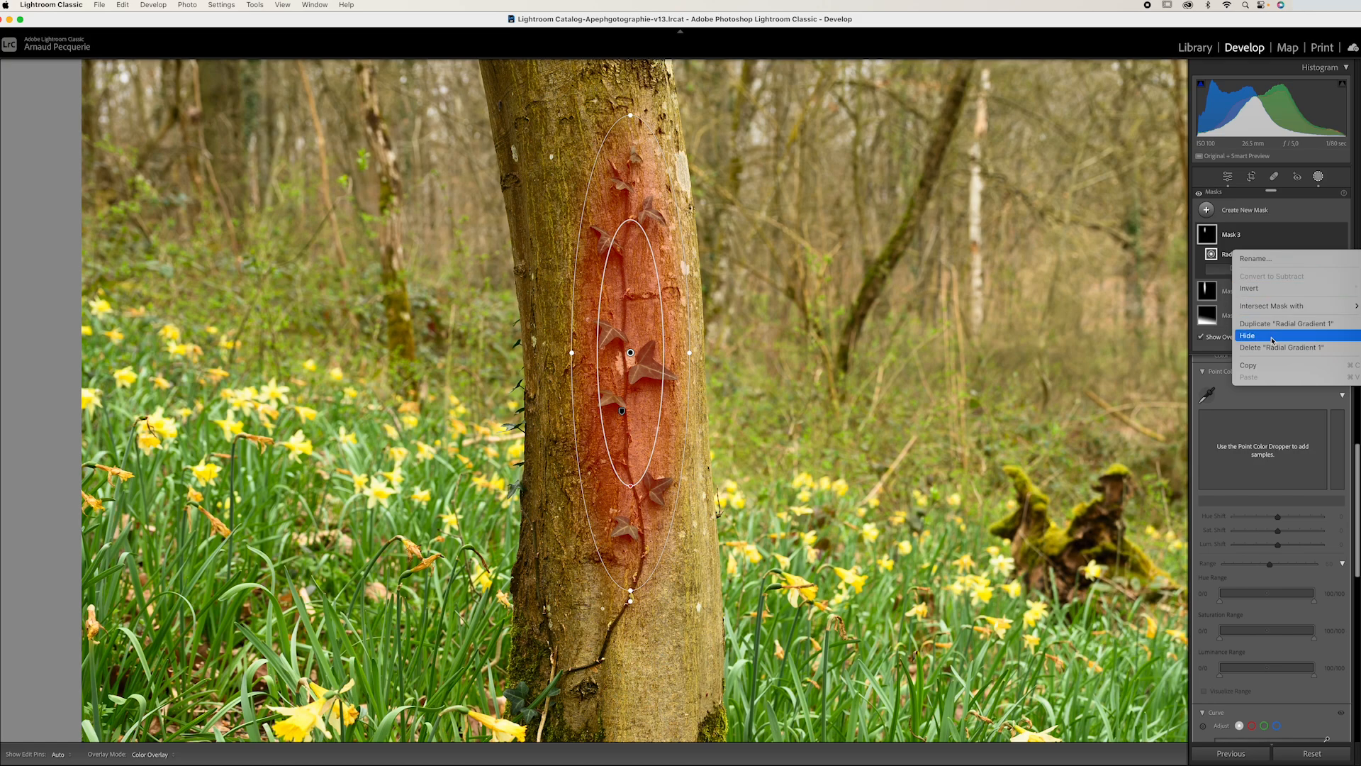
mouse_move(1269, 307)
click(1185, 413)
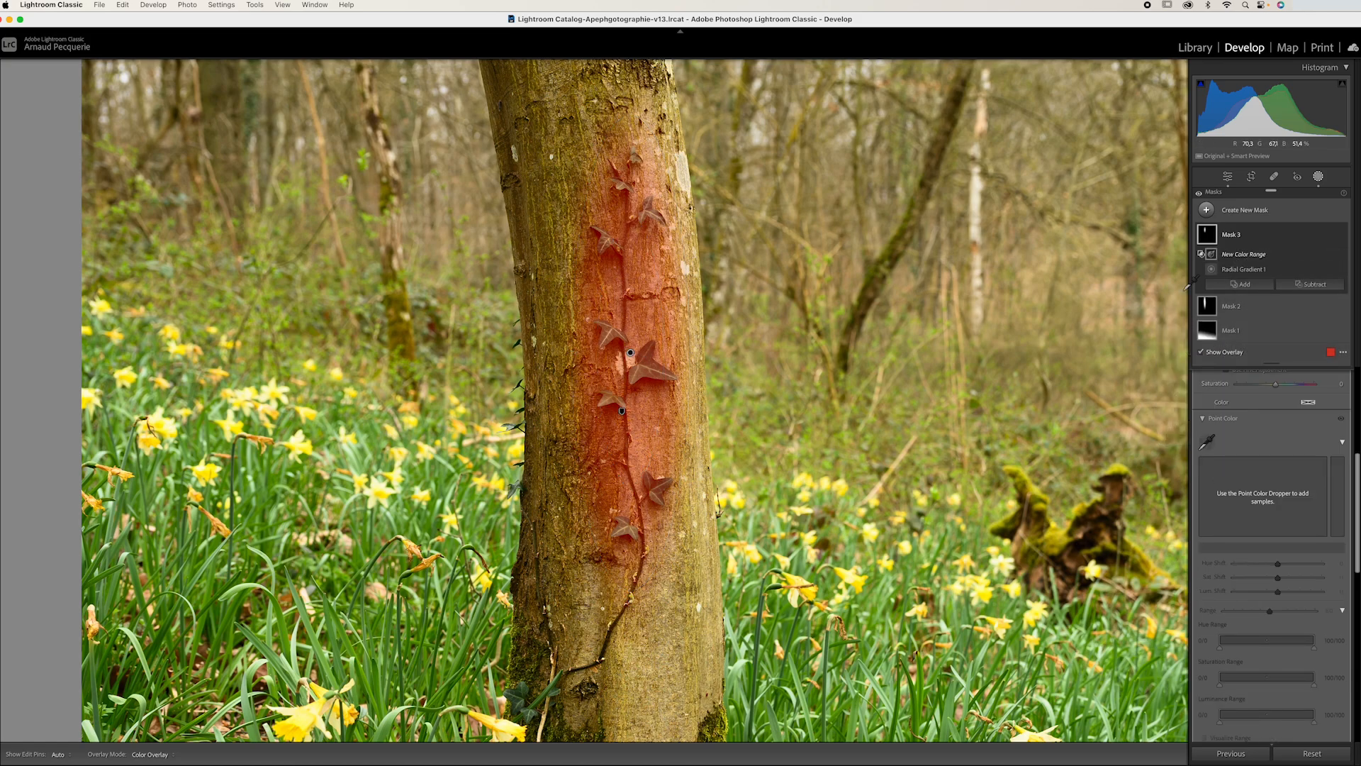
click(650, 360)
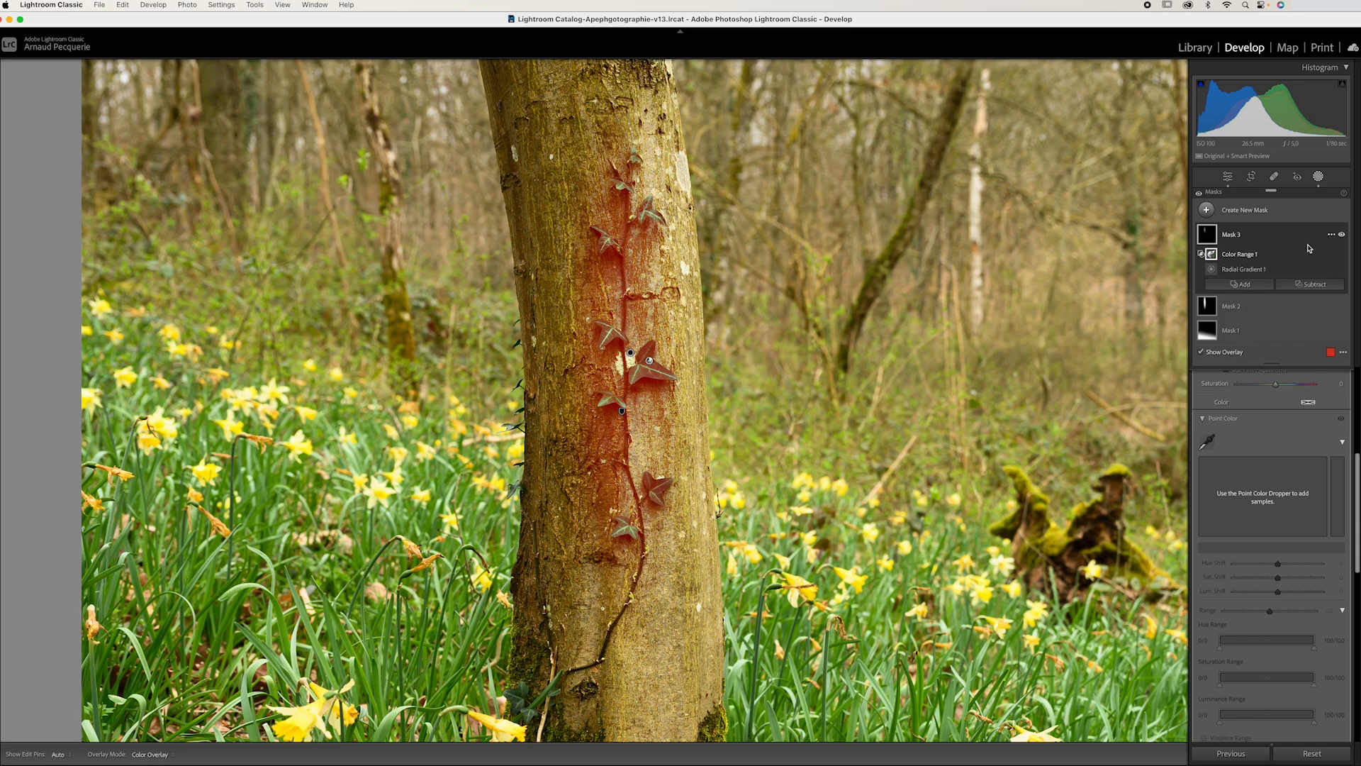
key(super+z)
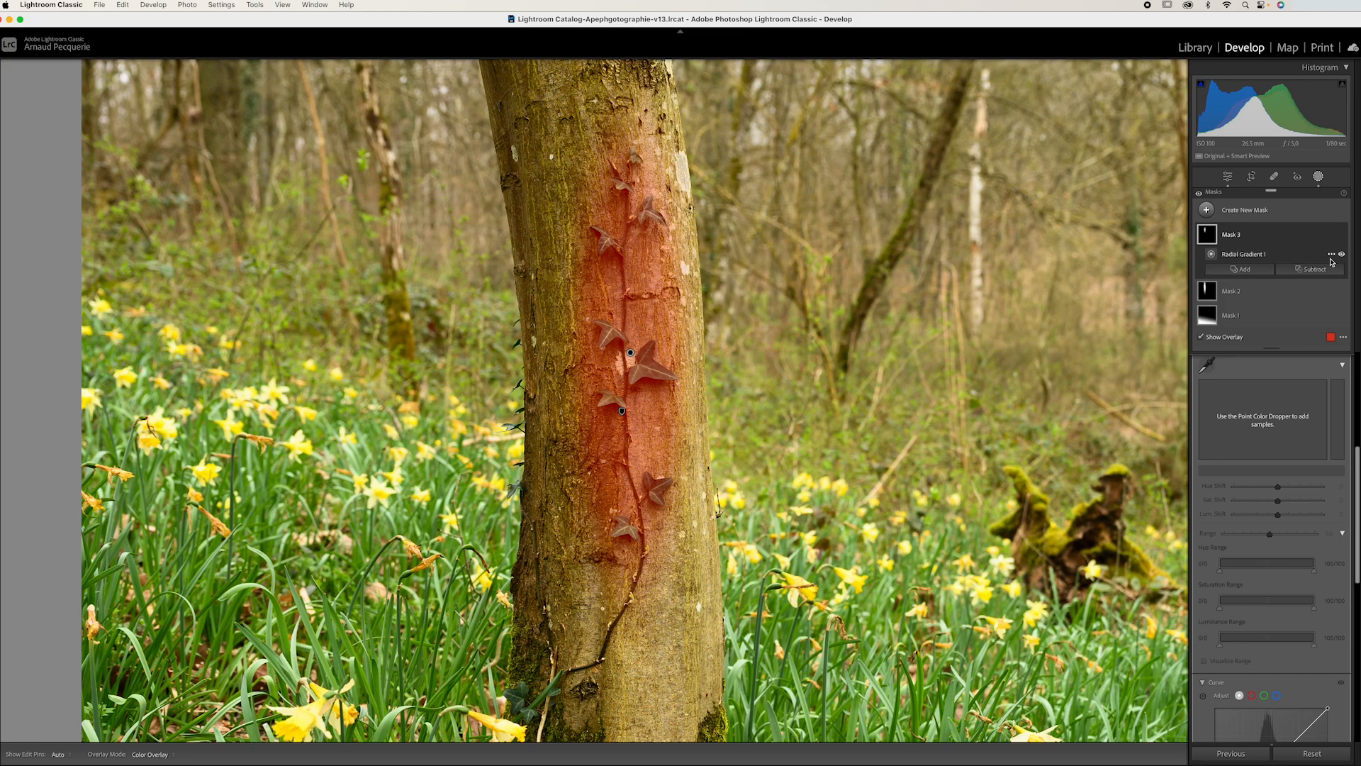
Intersect the ivy radial gradient with a luminance range sampled from the large leaf, and undo a trial change to its range.
click(1331, 253)
mouse_move(1276, 309)
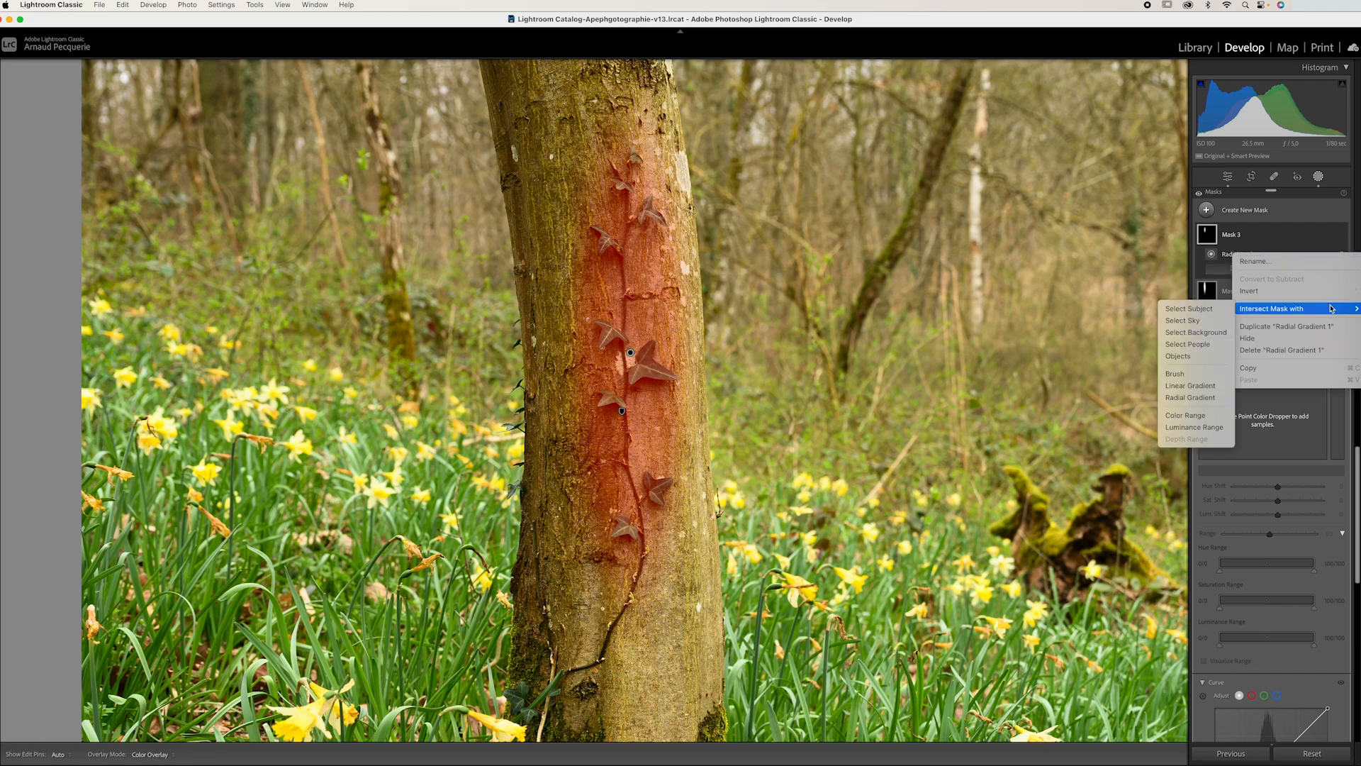
click(1179, 428)
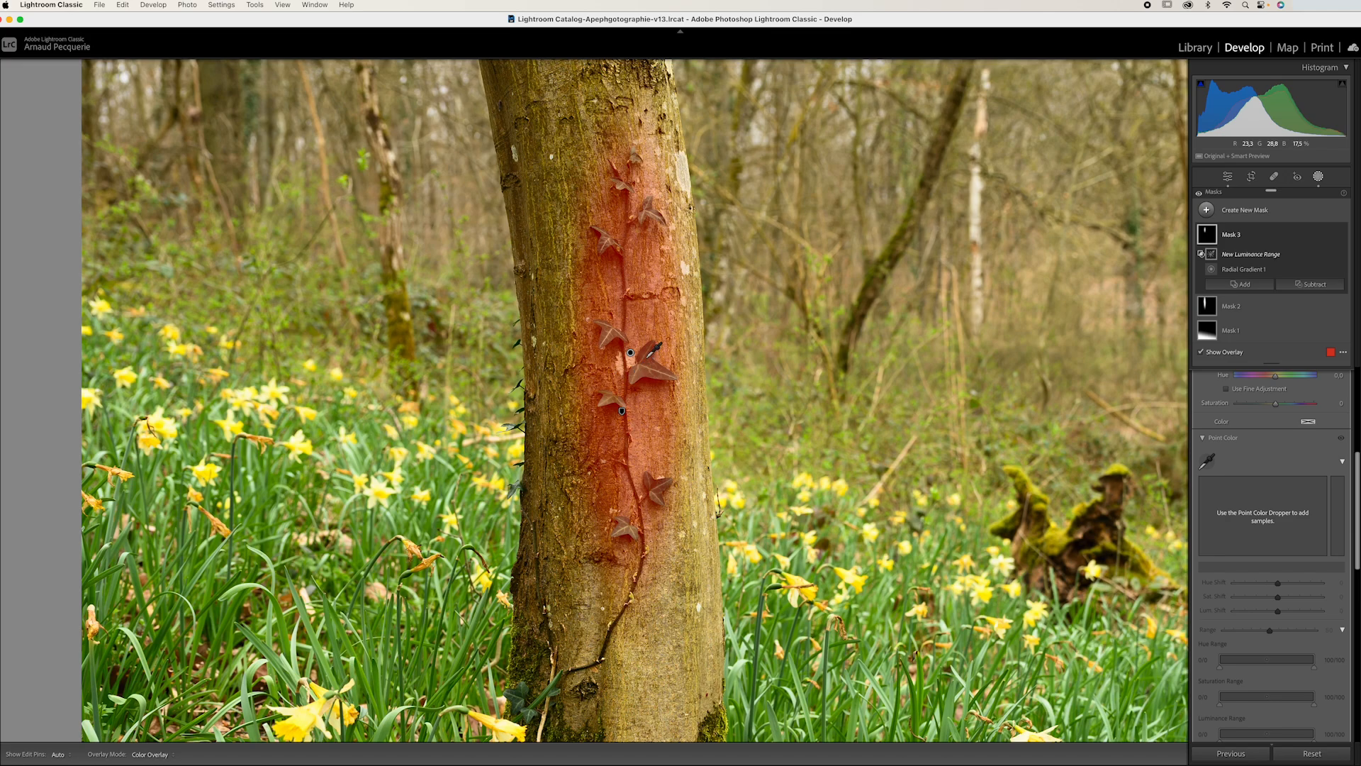
click(648, 360)
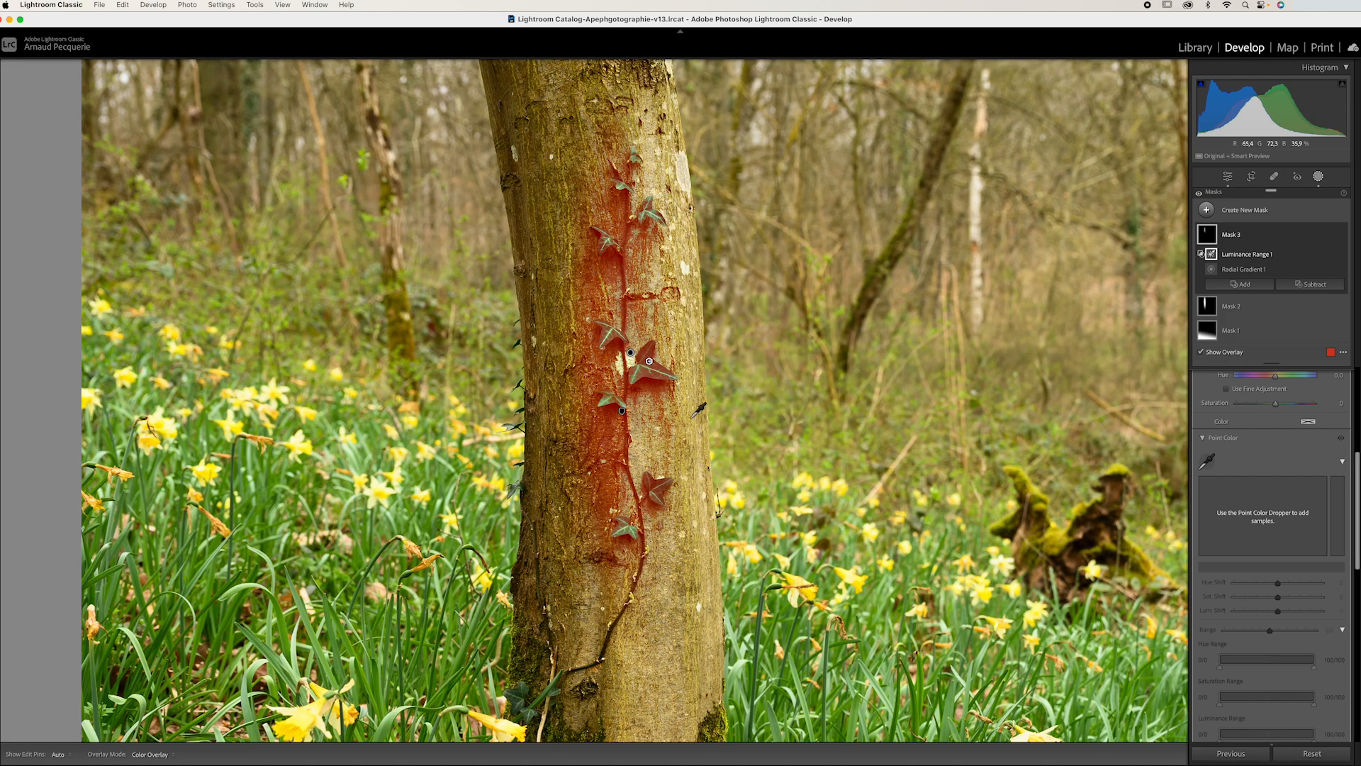
scroll(1272, 448, up, 5)
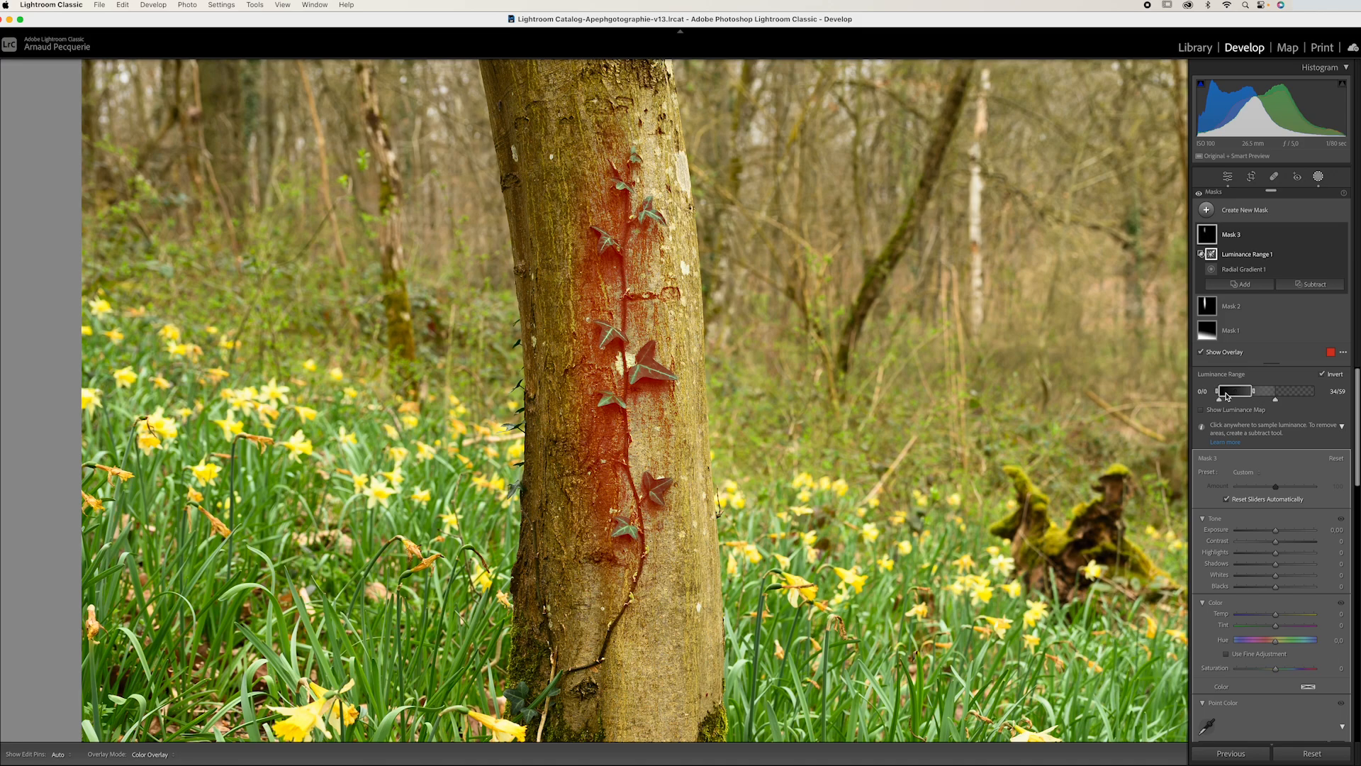
mouse_move(1251, 394)
mouse_down()
mouse_move(1221, 398)
mouse_move(1275, 402)
mouse_move(1230, 399)
mouse_move(1263, 399)
mouse_up()
key(cmd+z)
key(cmd+z)
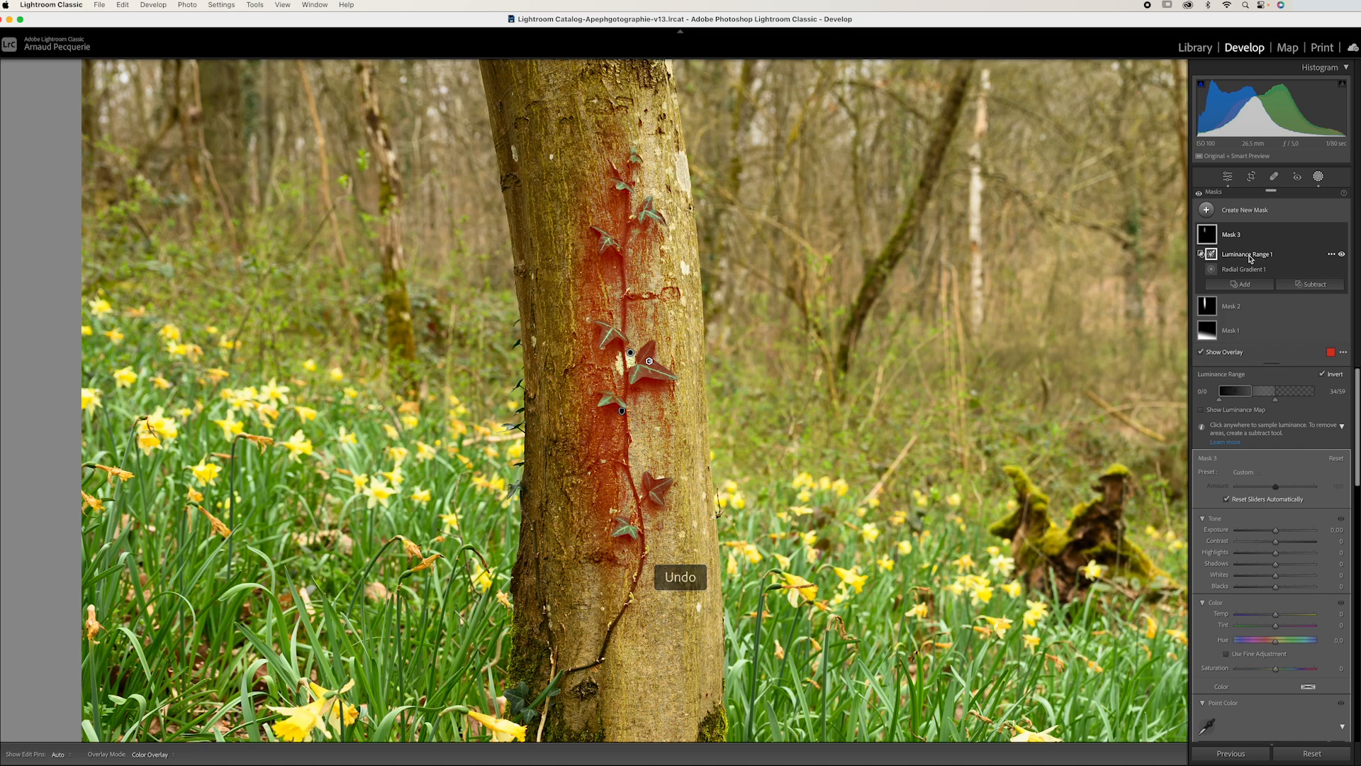
Delete the ivy mask that combines the radial gradient and the luminance range.
click(1331, 255)
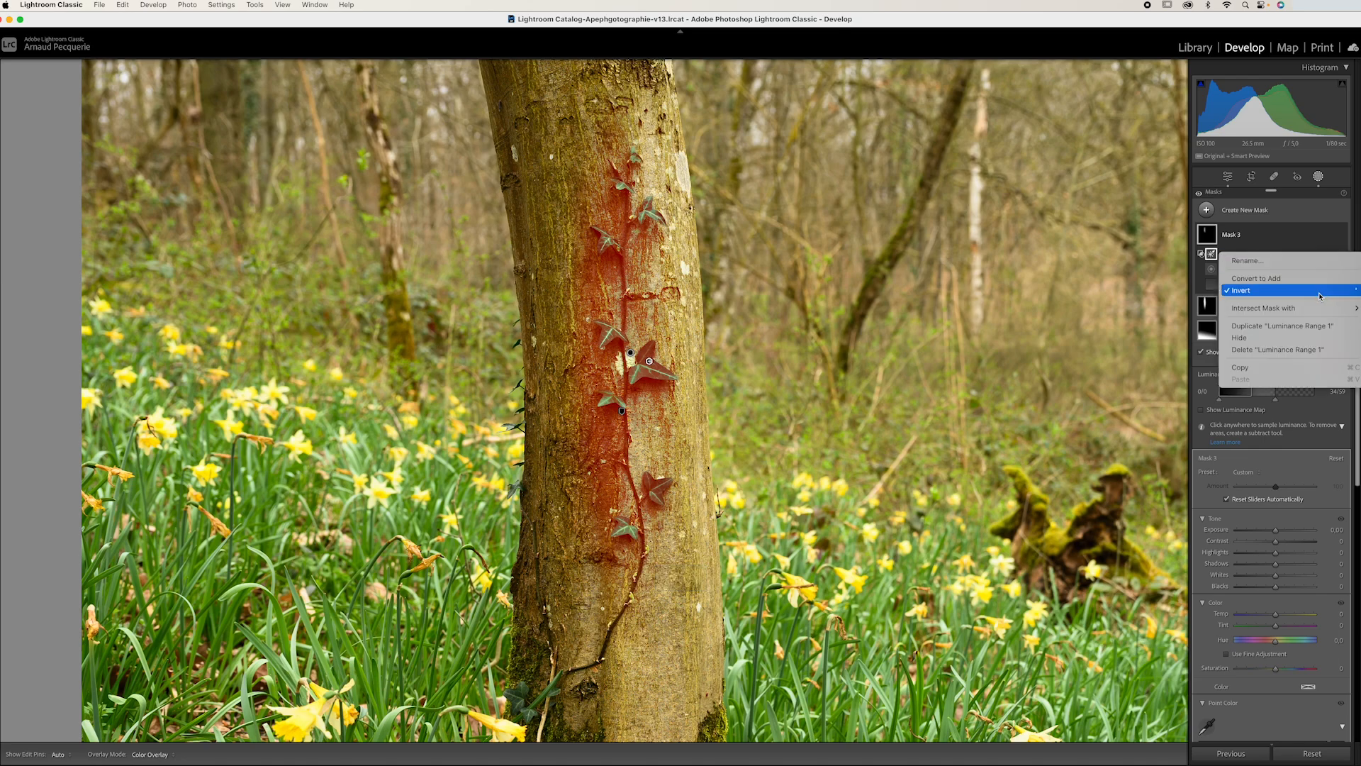
click(1298, 228)
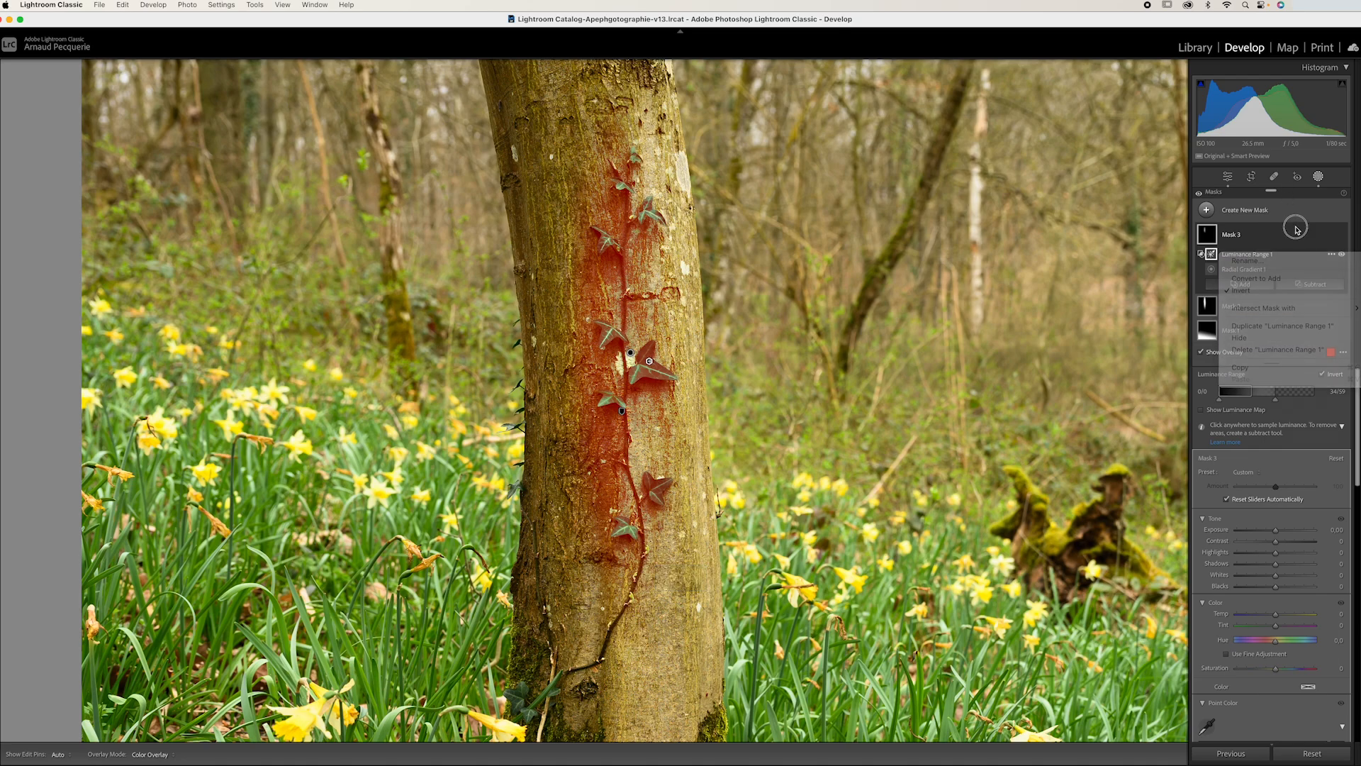
click(1333, 239)
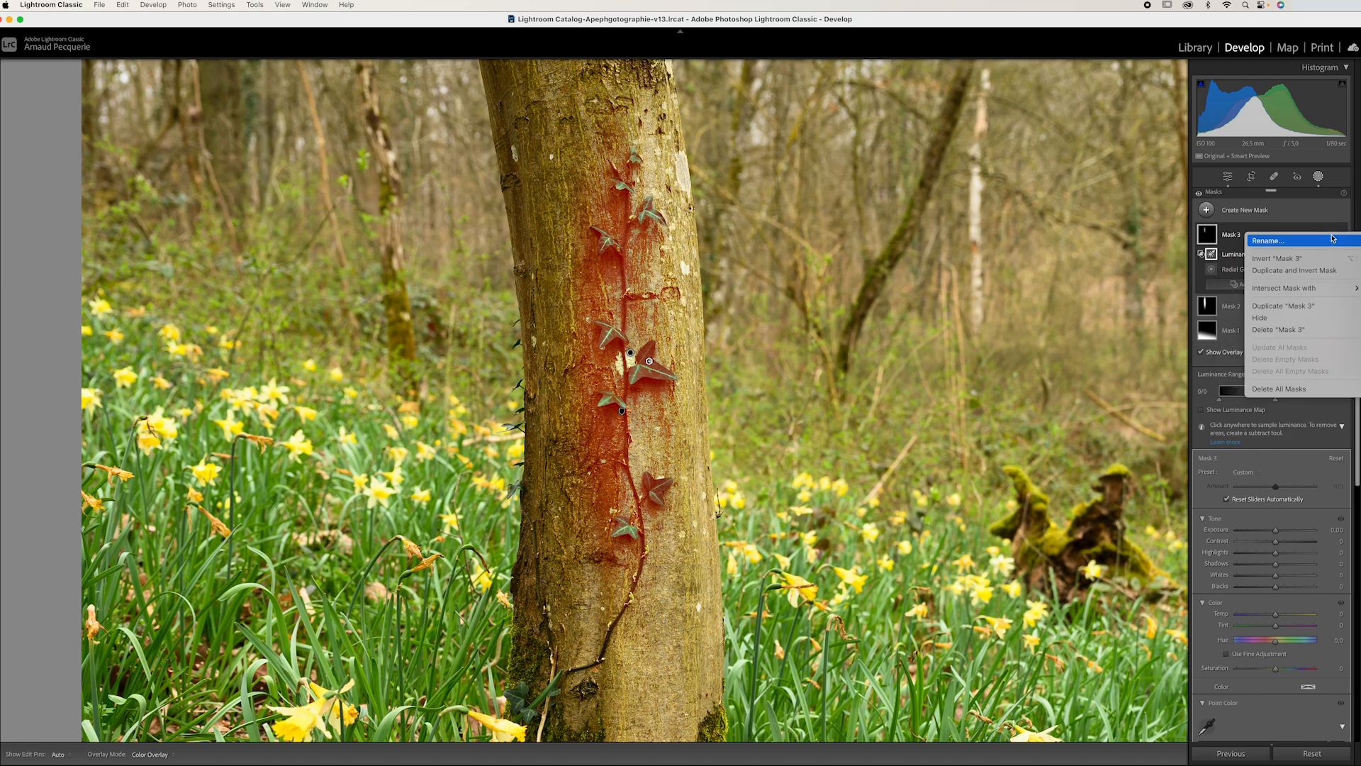
click(1291, 331)
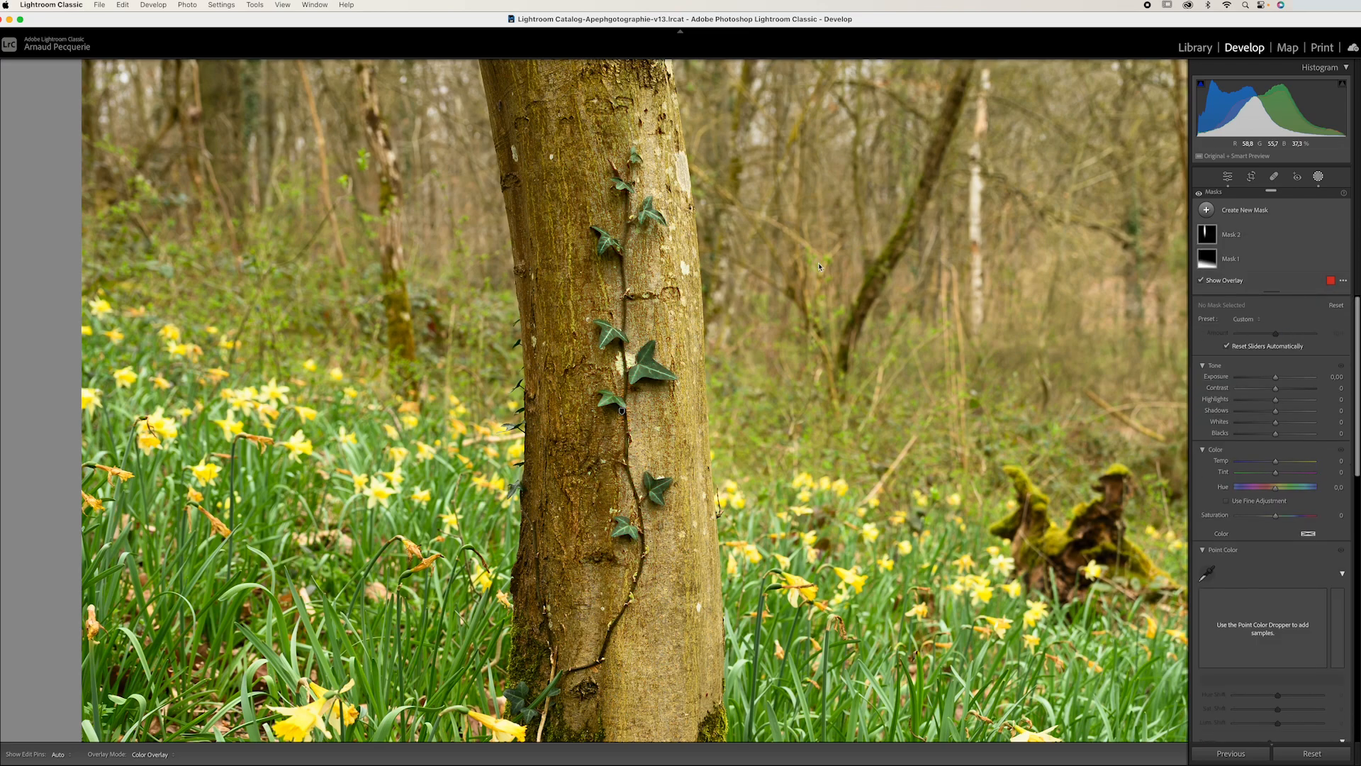
Create a color range mask sampled from the large ivy leaf on the trunk.
click(1206, 210)
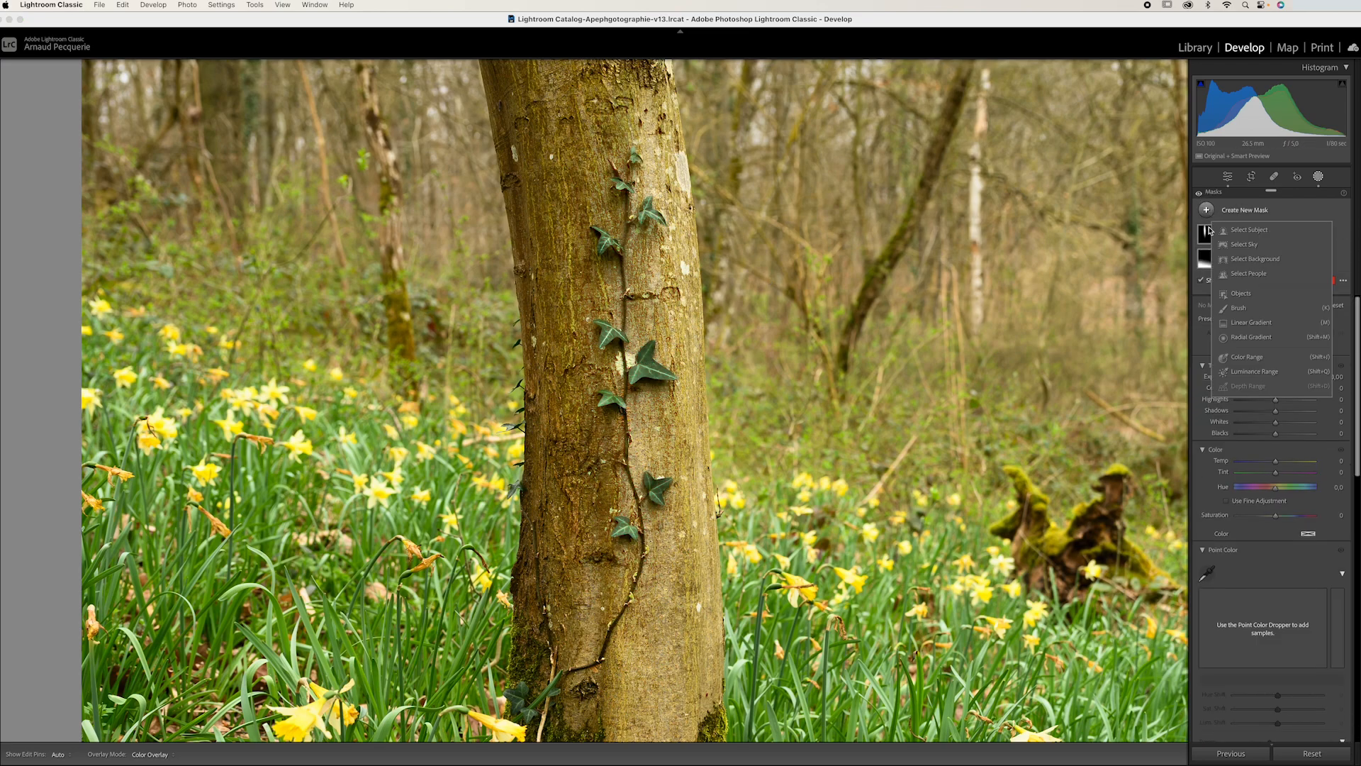
click(1248, 358)
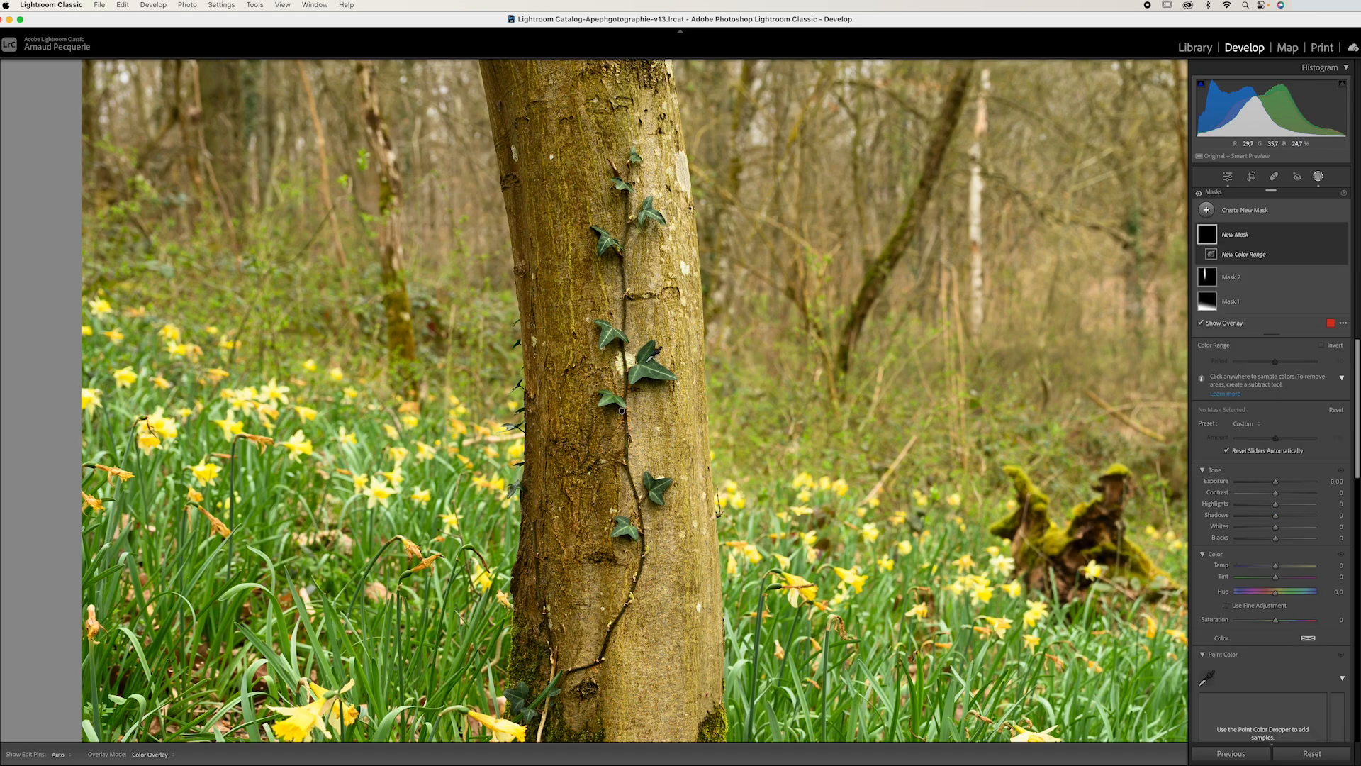
click(649, 362)
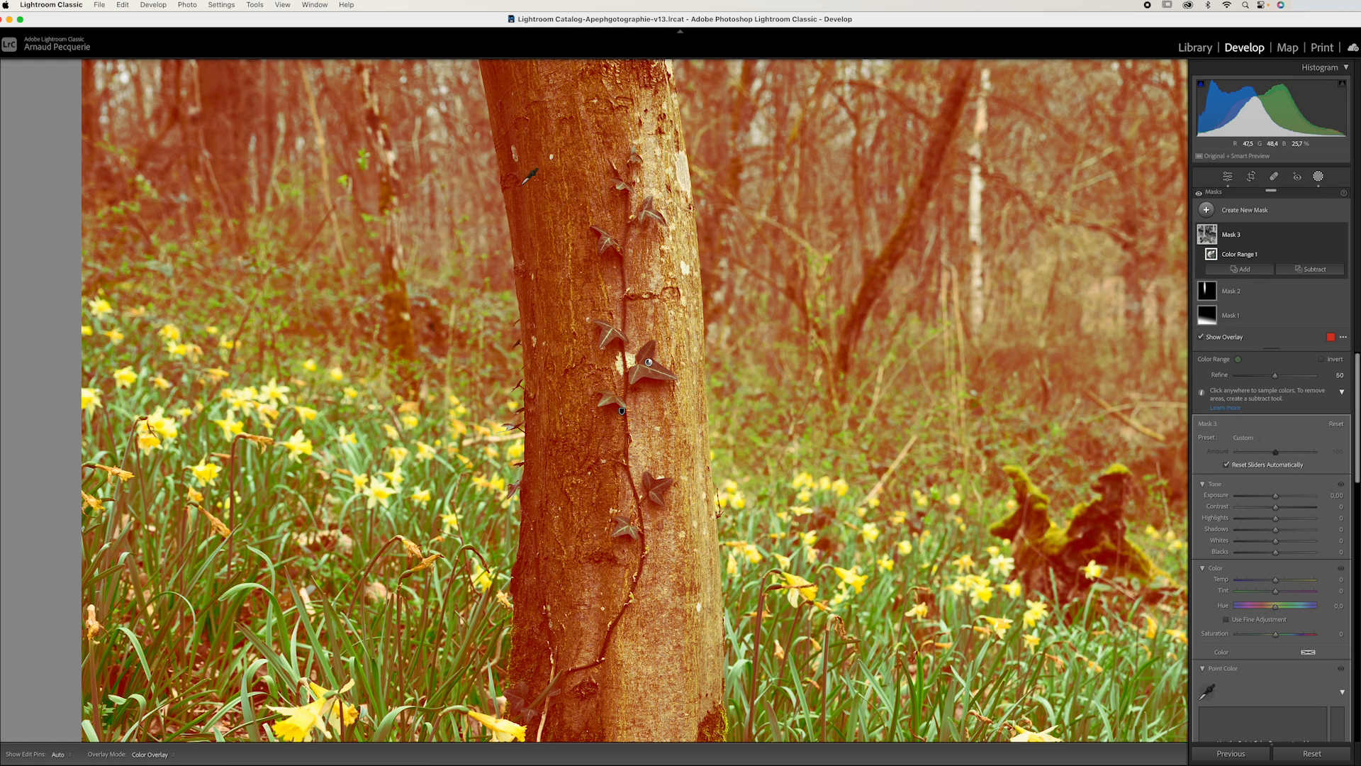
Intersect the ivy color range mask with a brush and set the brush size to about 2.1.
click(1332, 256)
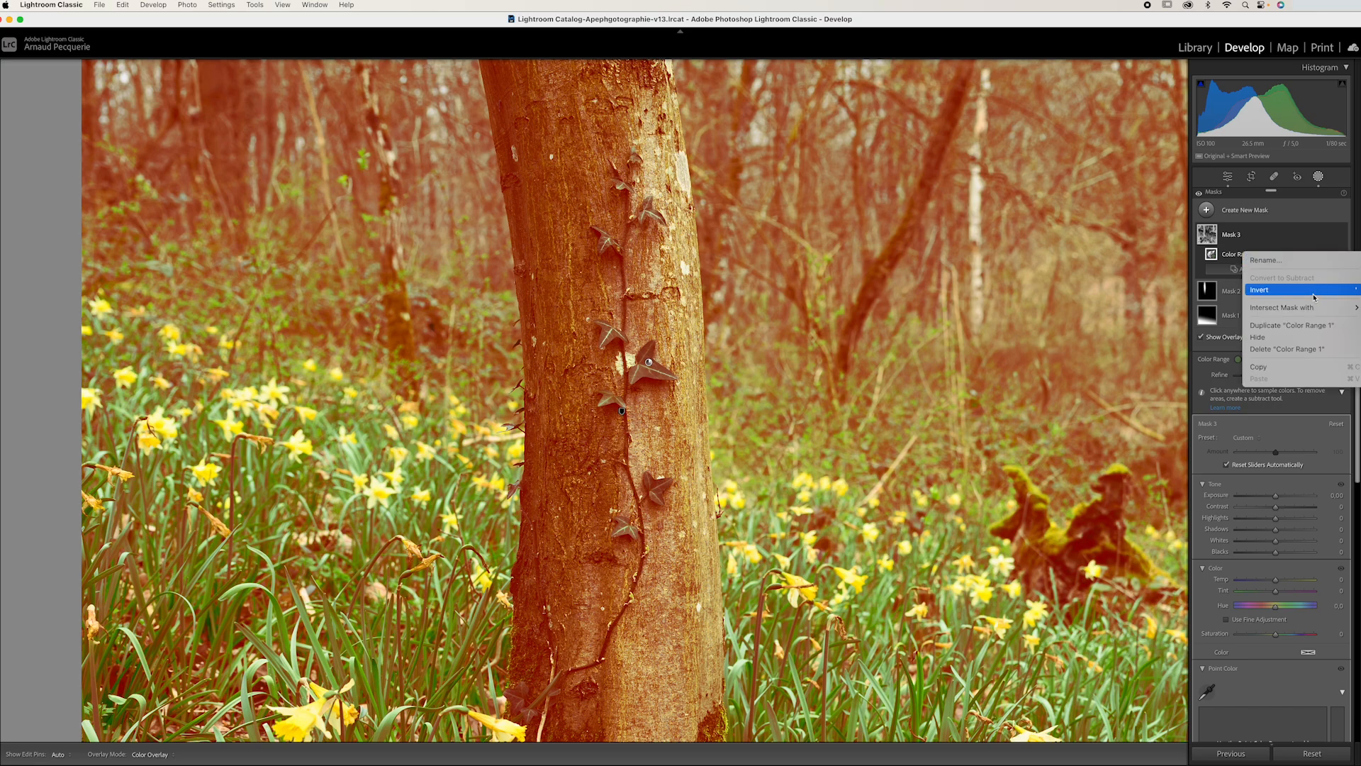
mouse_move(1310, 310)
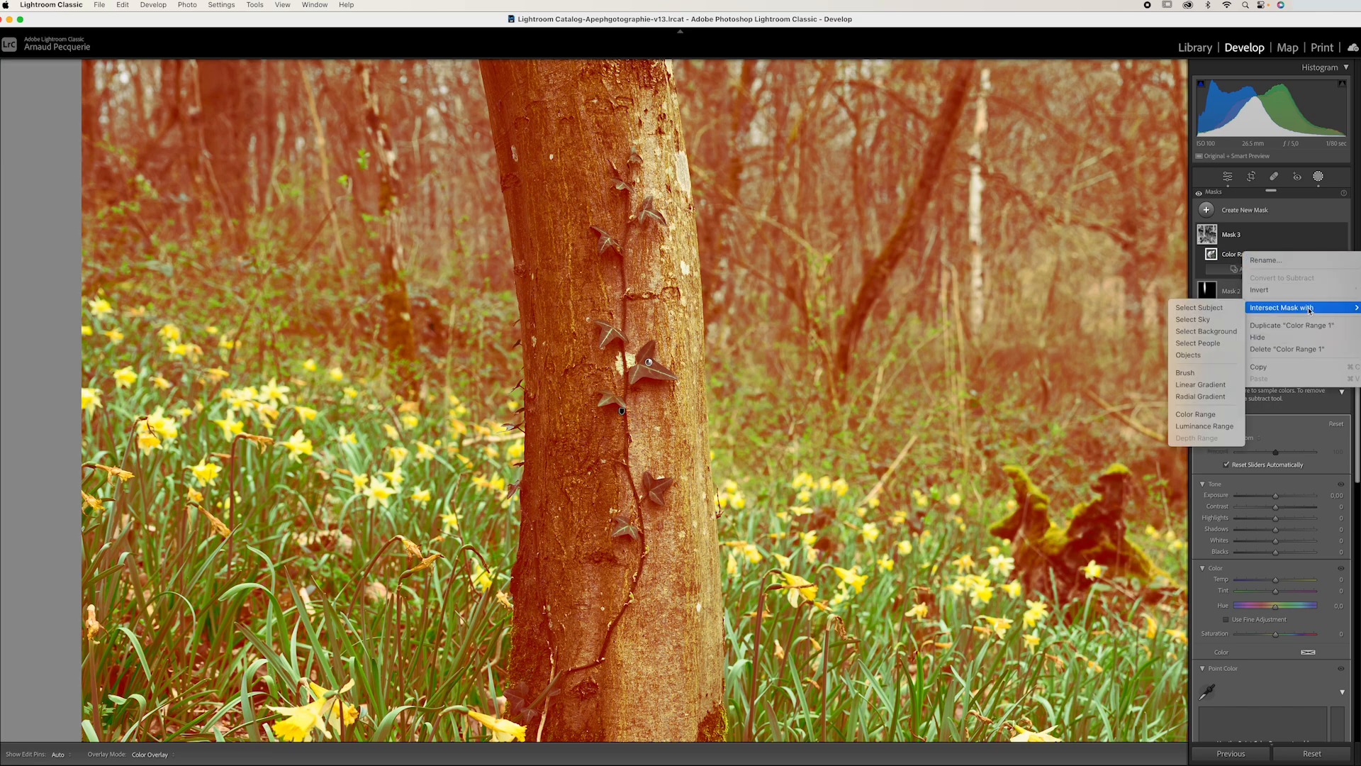
click(1208, 377)
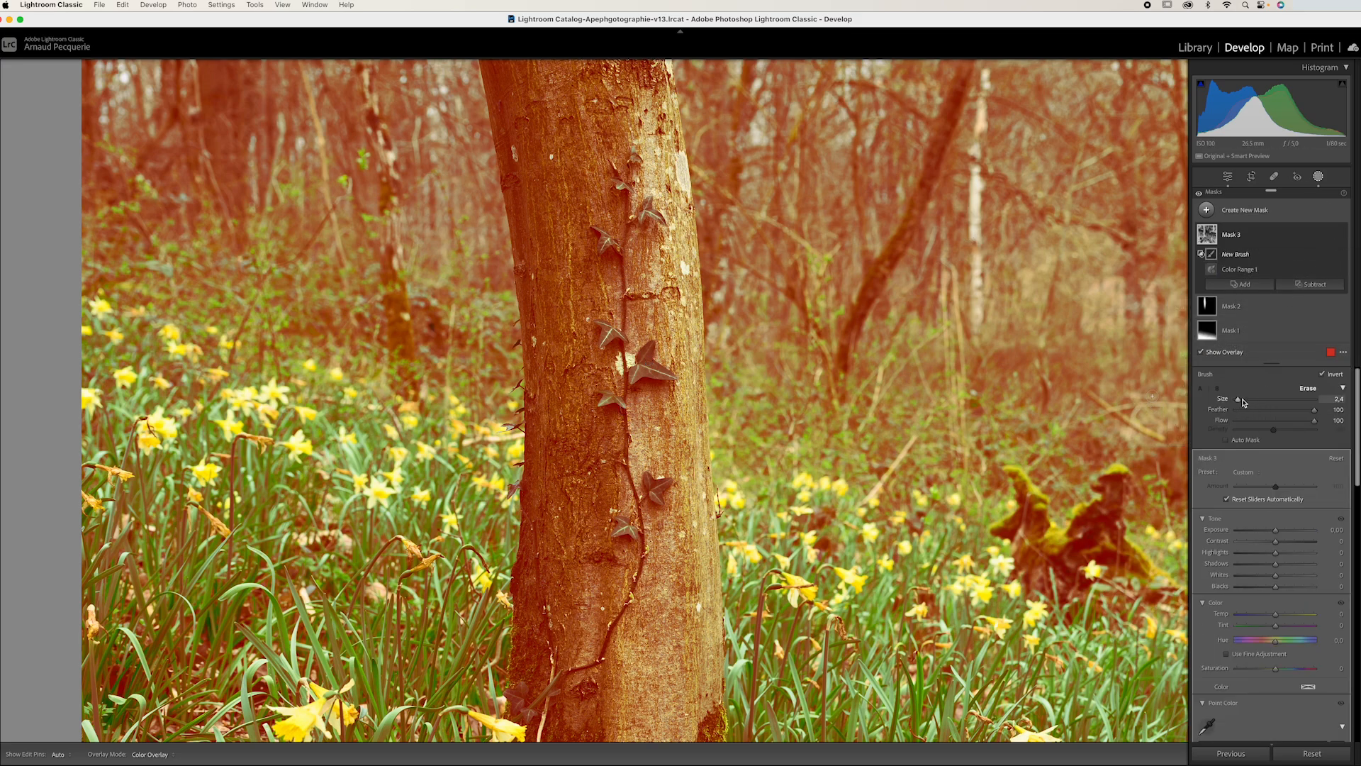
drag(1239, 403, 1242, 403)
key(super+minus)
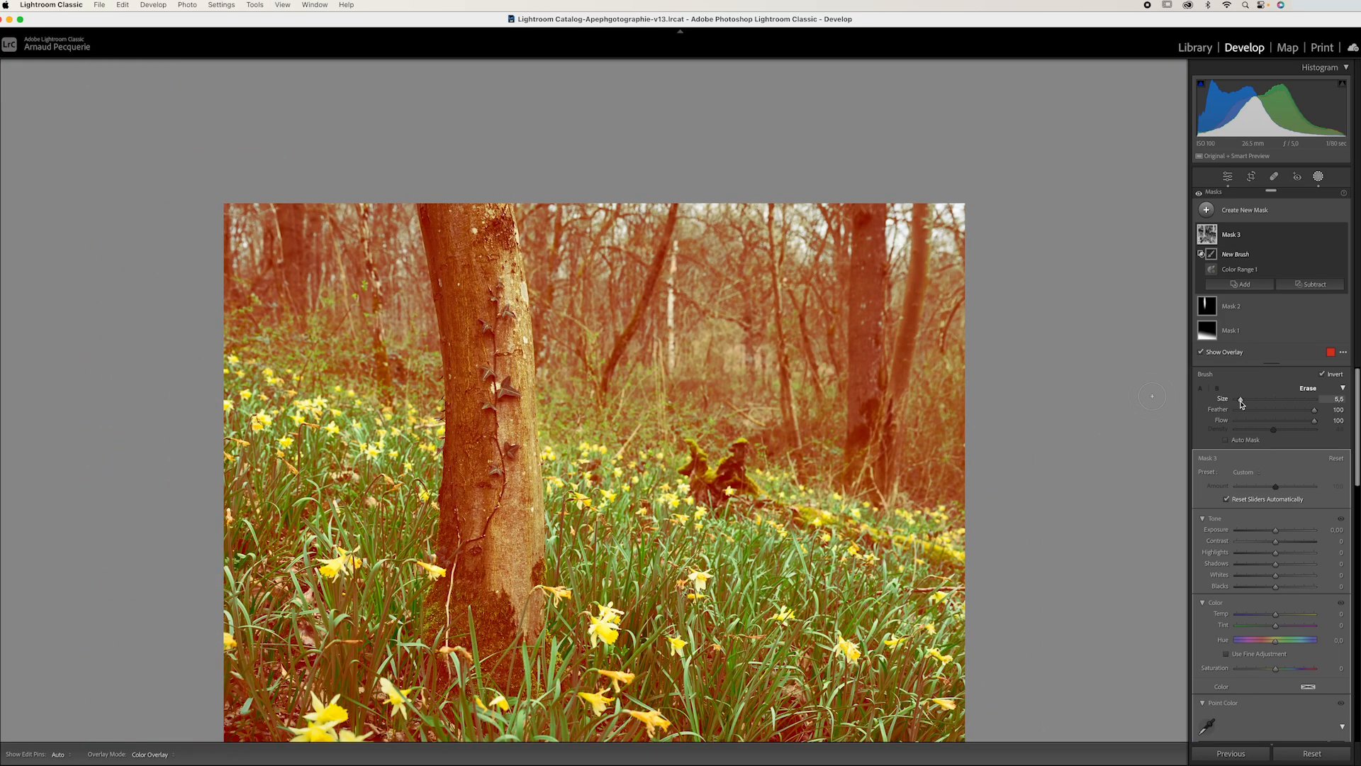
mouse_move(1241, 402)
mouse_down()
mouse_move(1255, 403)
mouse_move(1241, 404)
mouse_up()
drag(1241, 404, 1241, 404)
key(super+equal)
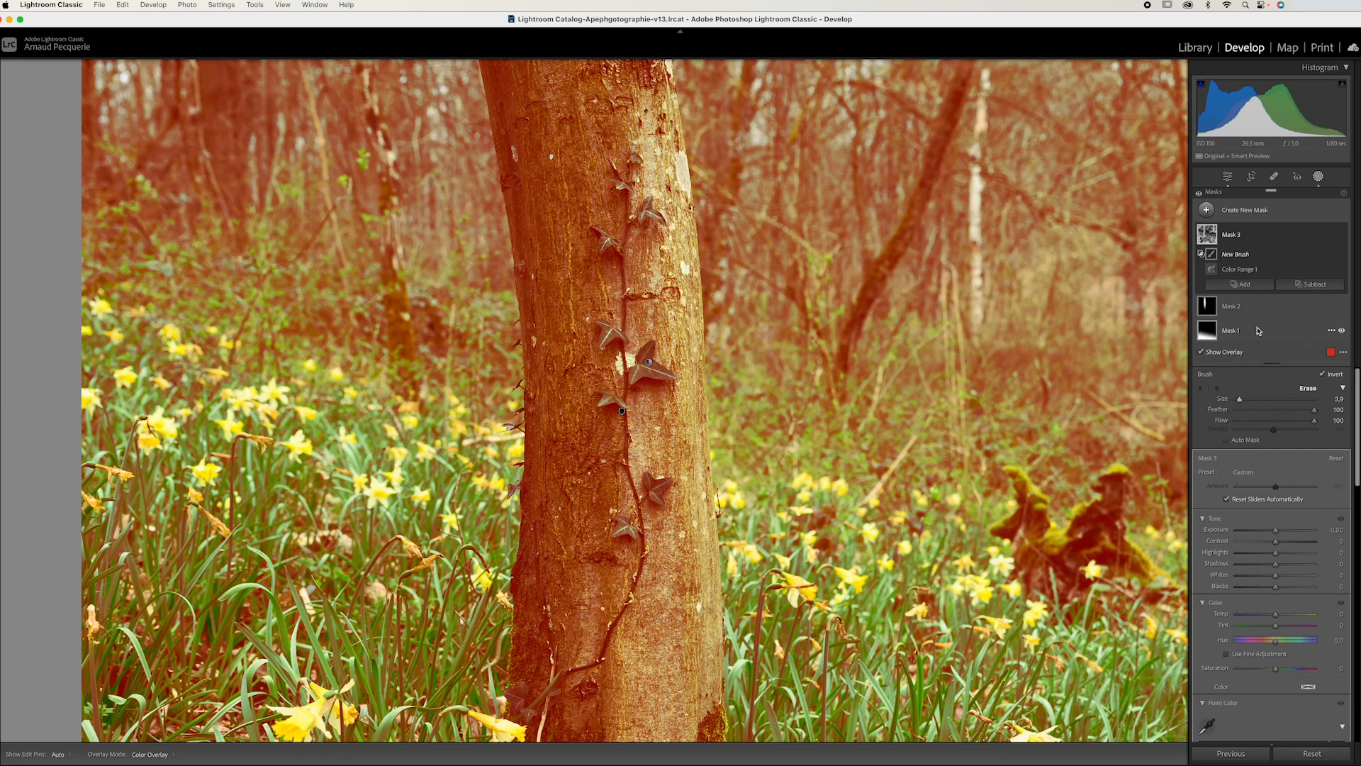
drag(1241, 400, 1239, 401)
key(h)
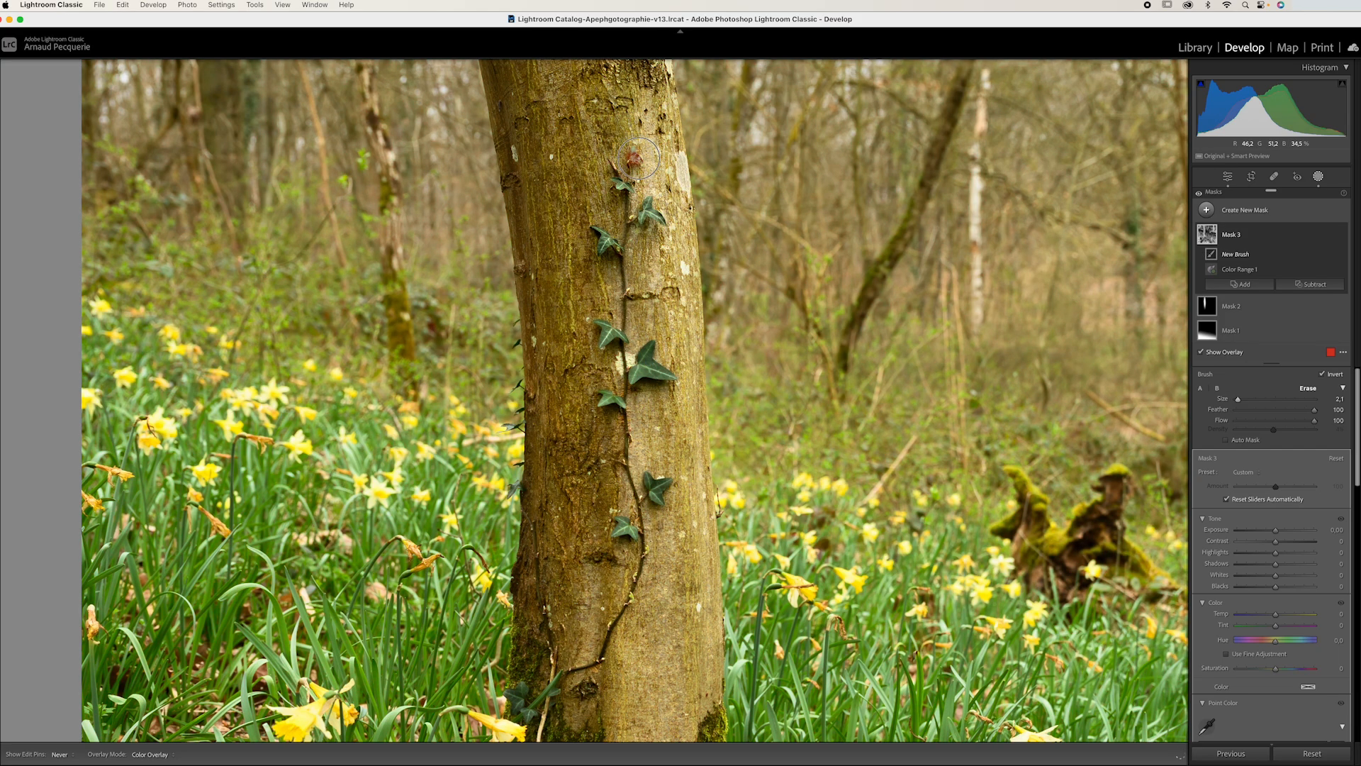
Brush over each ivy leaf from the top of the trunk downward, undoing and repainting the stroke on the large leaf.
drag(635, 153, 617, 179)
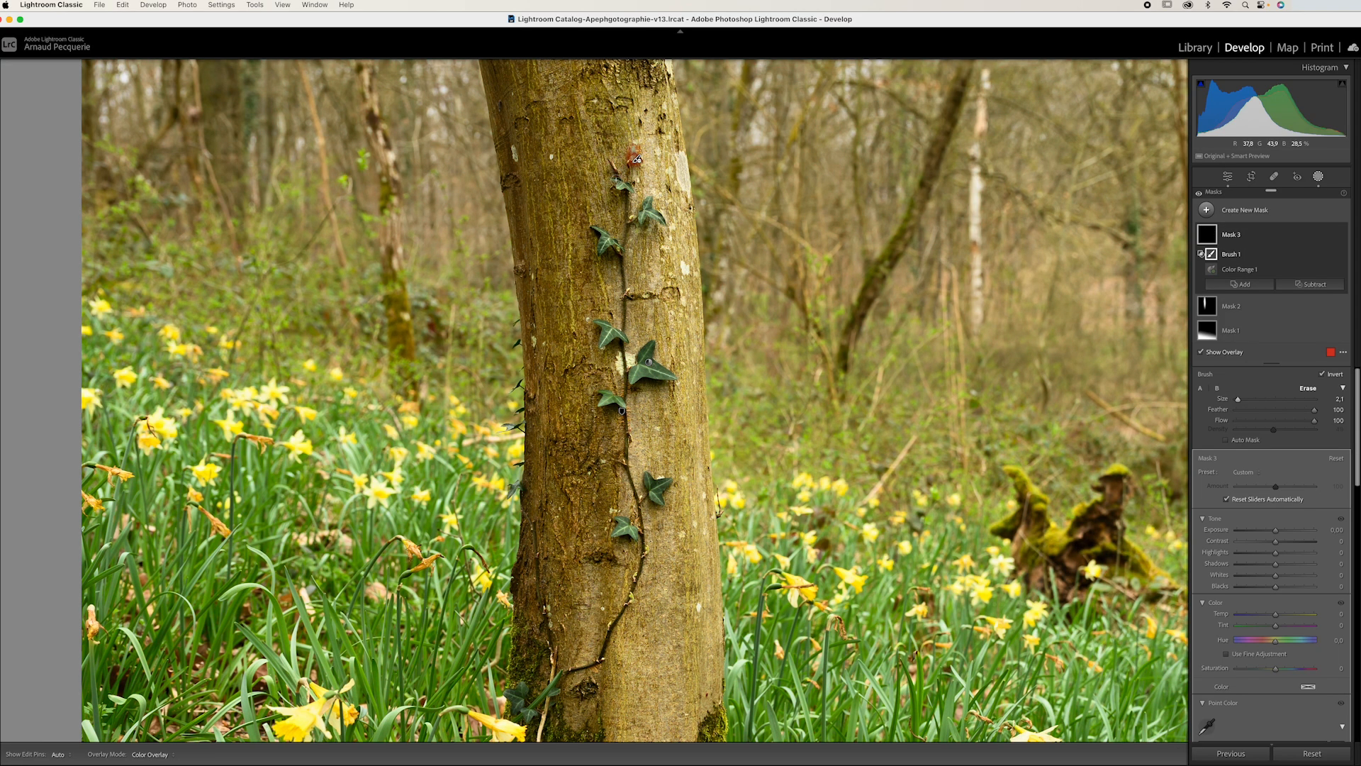
key(h)
mouse_move(643, 216)
mouse_down()
mouse_move(647, 201)
mouse_move(663, 212)
mouse_move(611, 244)
mouse_up()
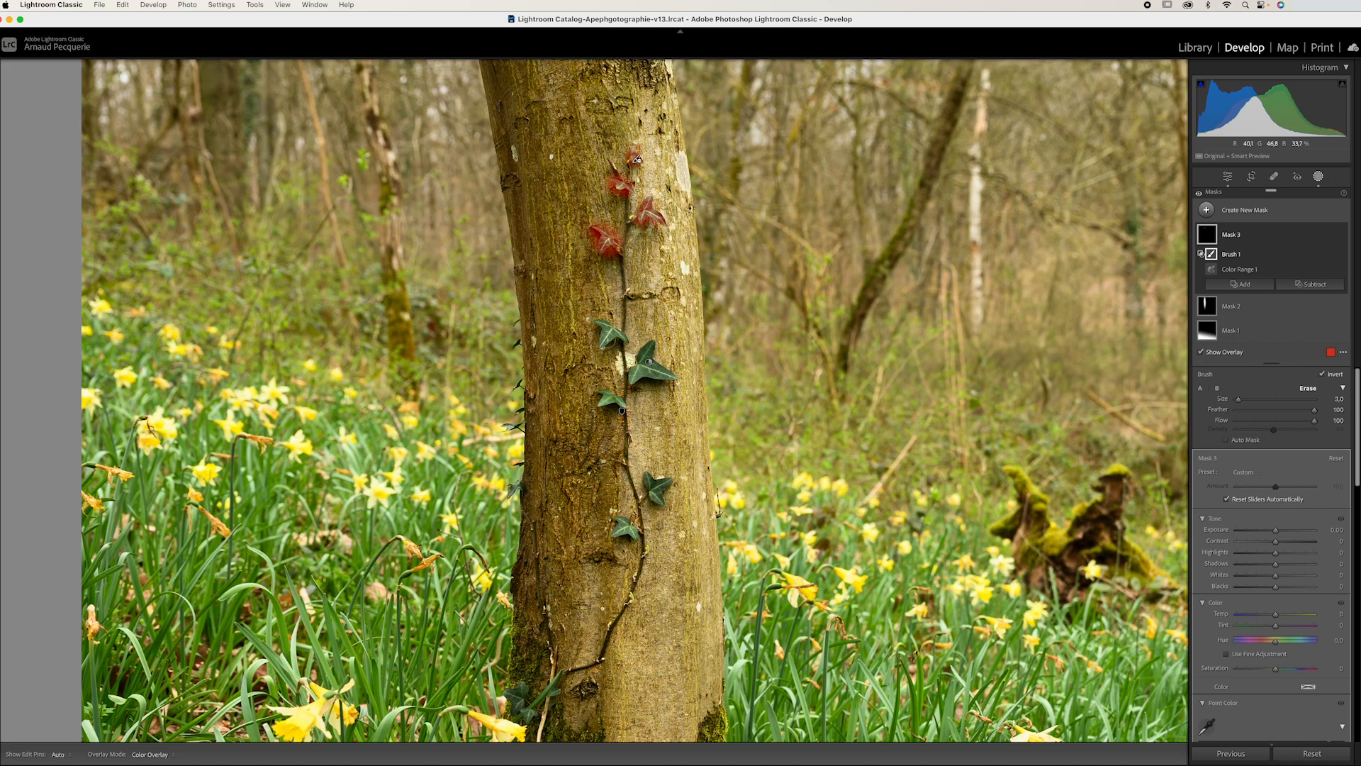
mouse_move(592, 312)
mouse_down()
mouse_move(607, 347)
mouse_move(595, 337)
mouse_move(621, 336)
mouse_move(644, 372)
mouse_move(634, 379)
mouse_move(646, 363)
mouse_move(667, 375)
mouse_move(645, 353)
mouse_move(633, 365)
mouse_move(656, 392)
mouse_up()
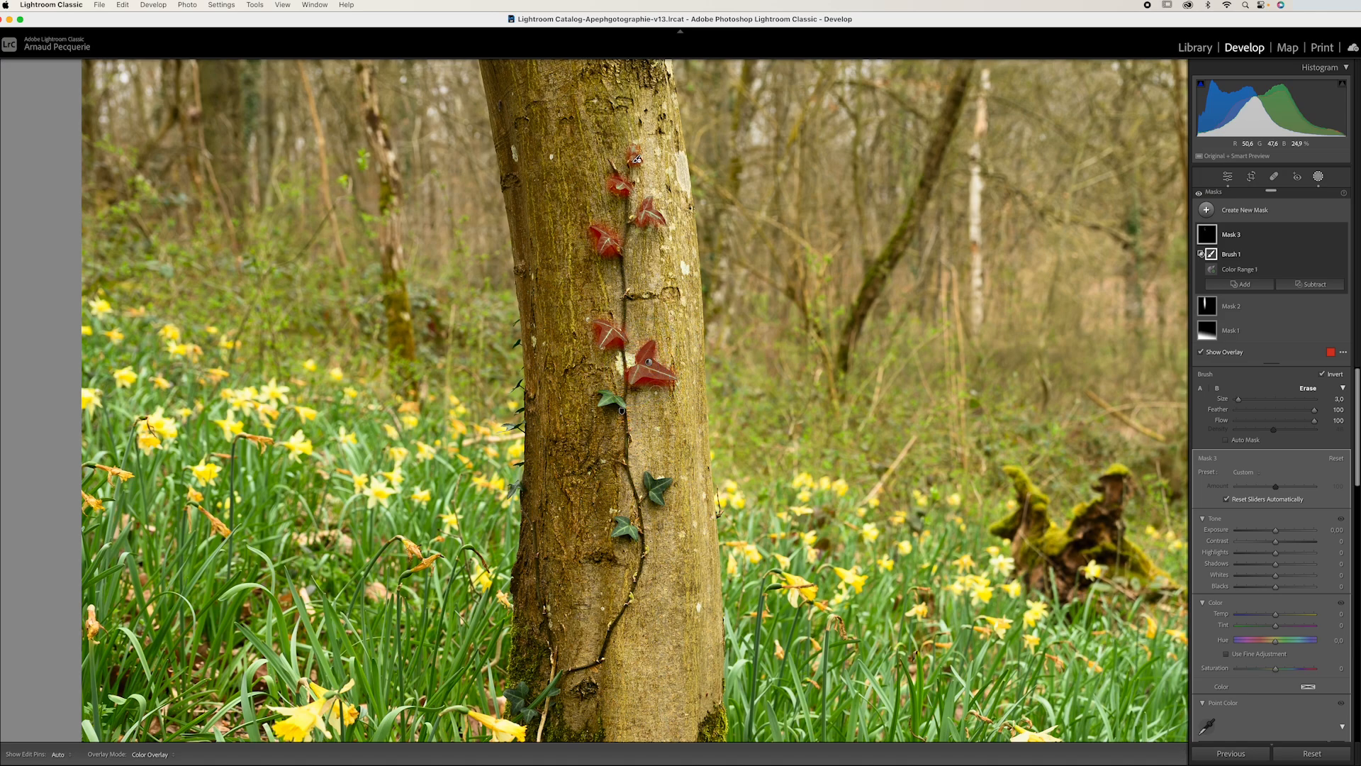
key(super+z)
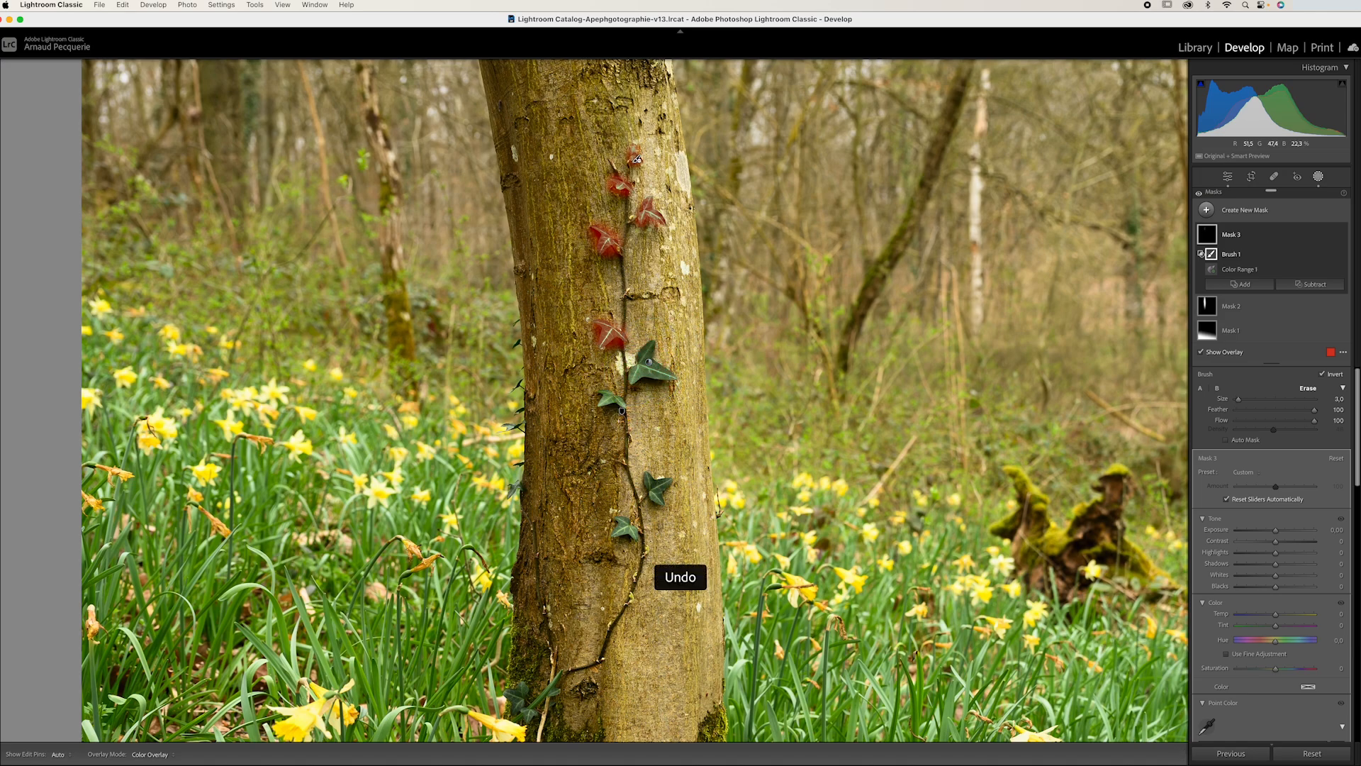
mouse_move(635, 373)
mouse_down()
mouse_move(670, 383)
mouse_move(673, 372)
mouse_move(655, 382)
mouse_move(646, 350)
mouse_up()
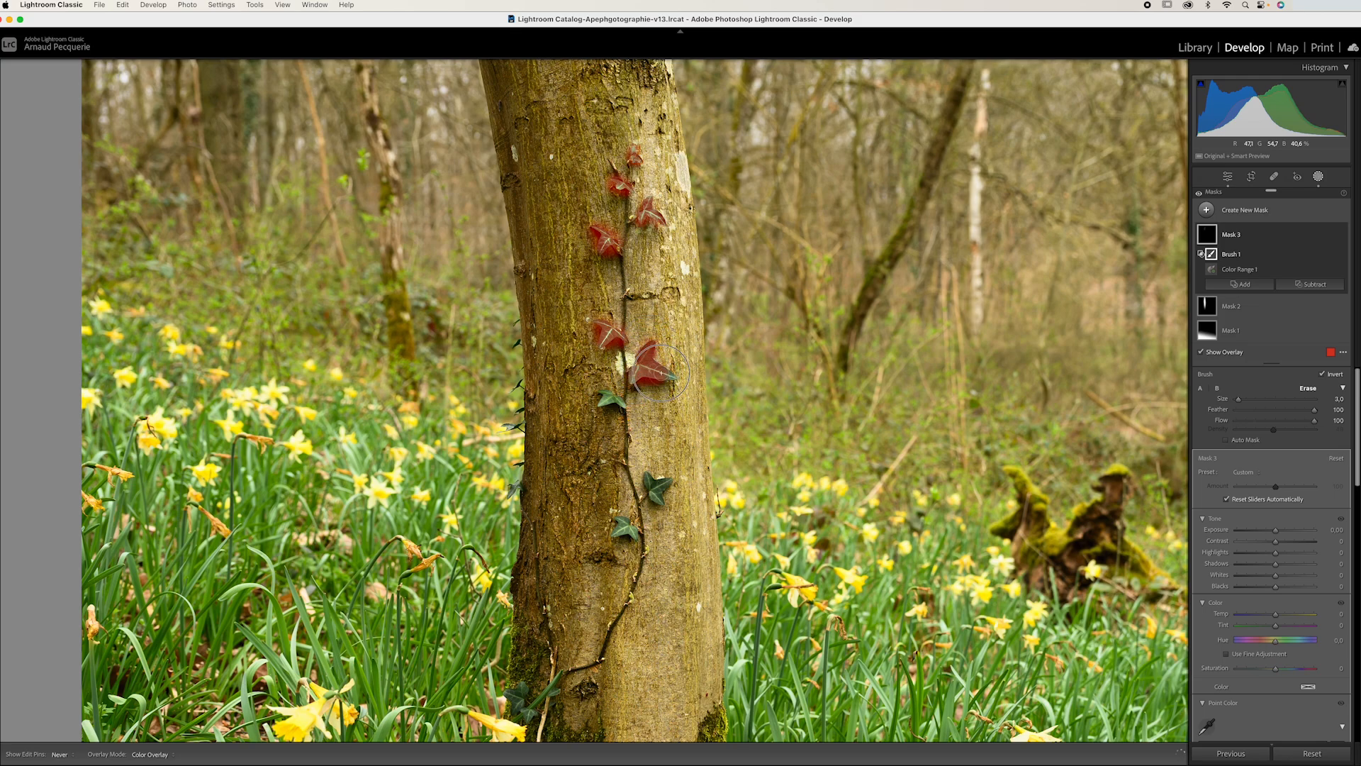
mouse_move(608, 402)
mouse_down()
mouse_move(596, 389)
mouse_move(602, 415)
mouse_move(593, 387)
mouse_move(619, 402)
mouse_move(600, 394)
mouse_up()
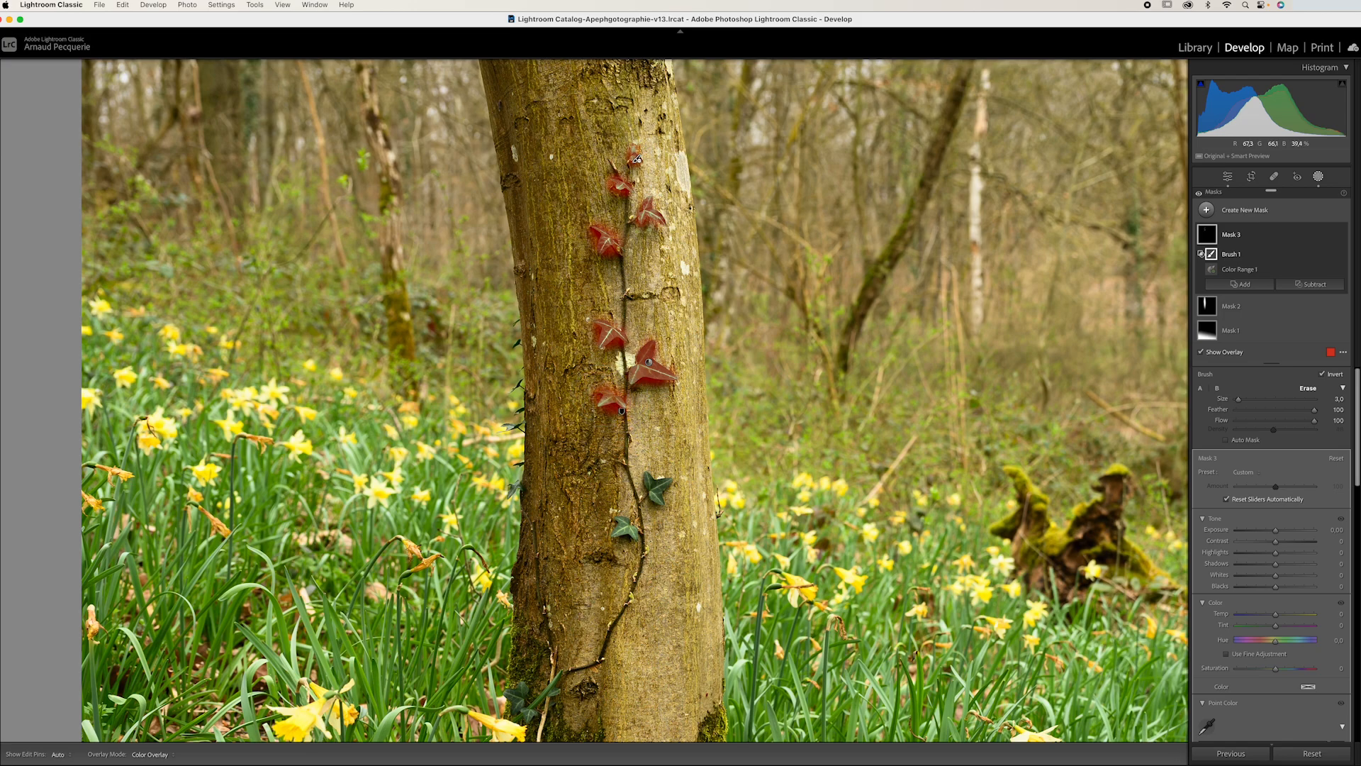
mouse_move(648, 483)
mouse_down()
mouse_move(656, 499)
mouse_move(667, 484)
mouse_move(624, 526)
mouse_up()
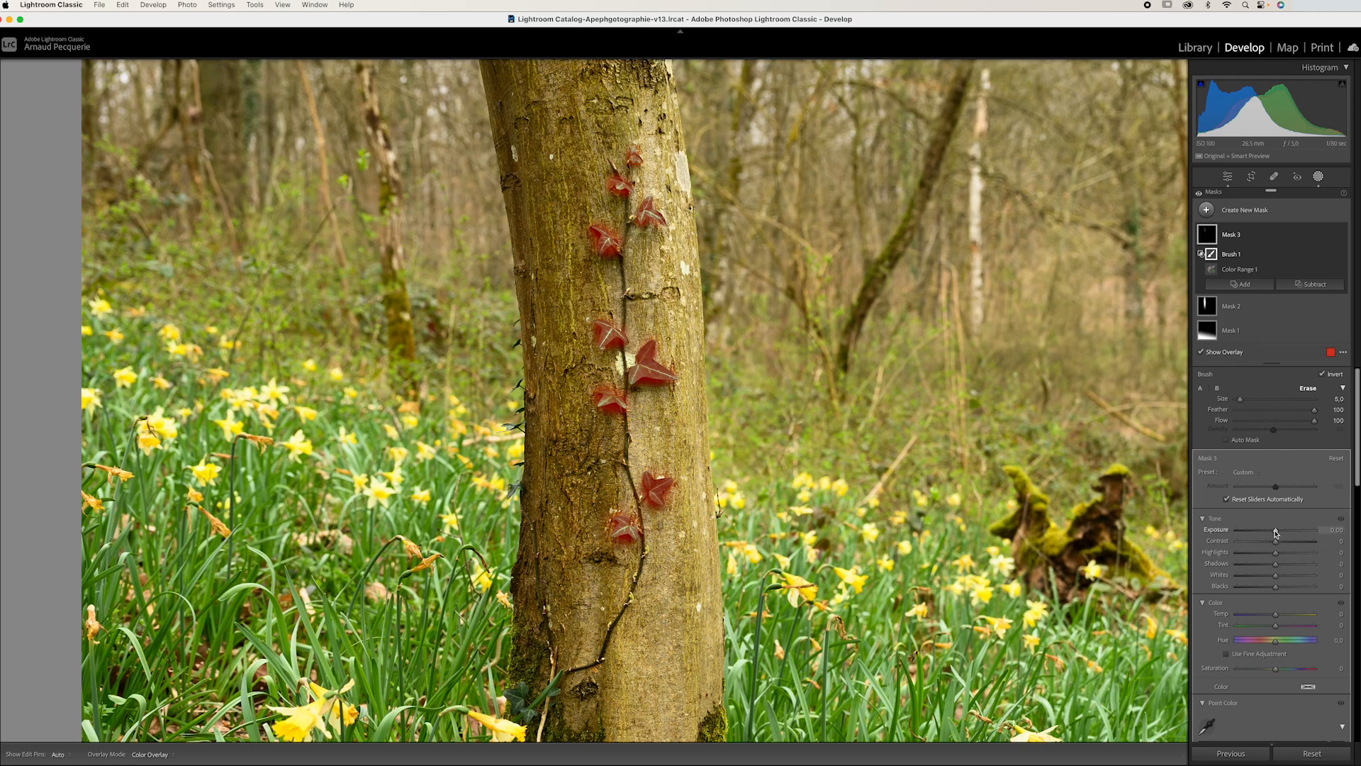
Hide the mask overlay and set the ivy mask's exposure to 0.30, texture to 24 and clarity to 8.
key(o)
drag(1277, 533, 1280, 532)
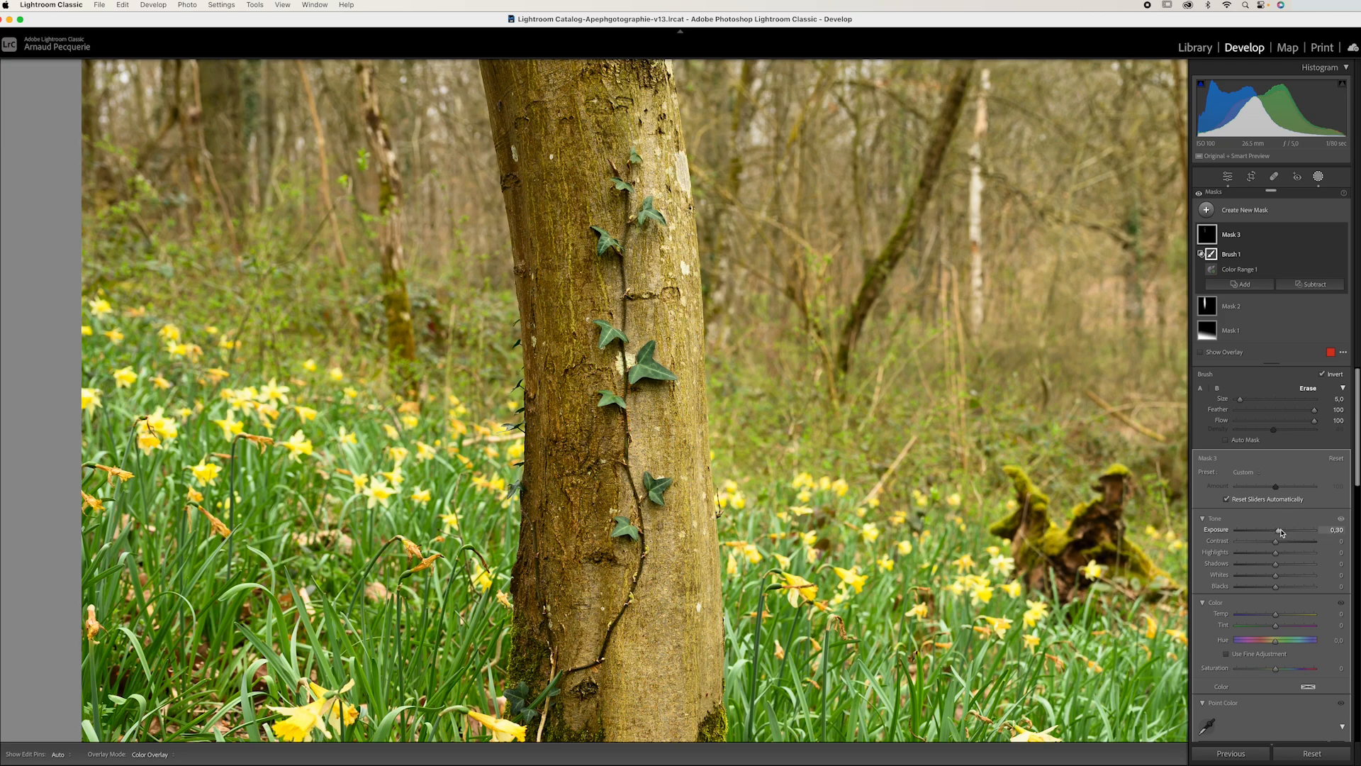
scroll(1282, 609, down, 5)
scroll(1282, 609, down, 10)
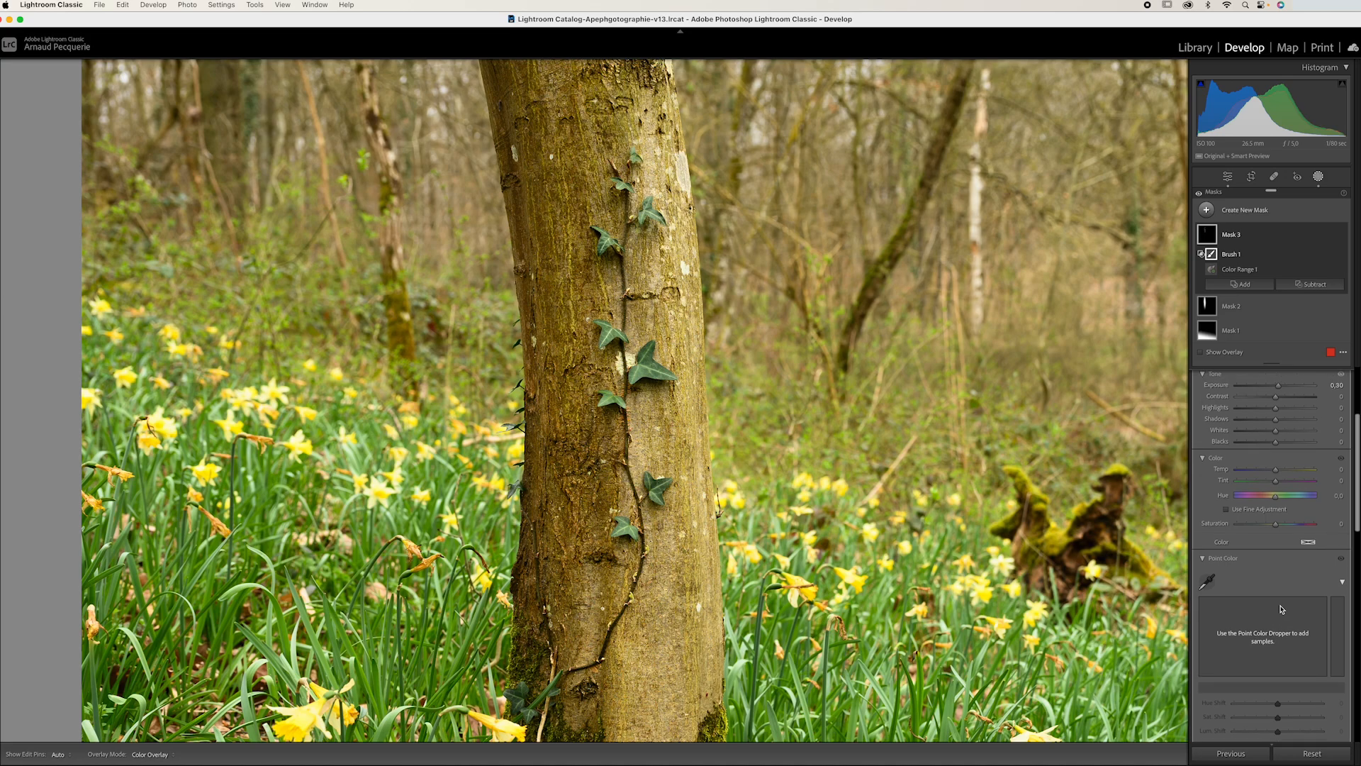
scroll(1280, 608, down, 2)
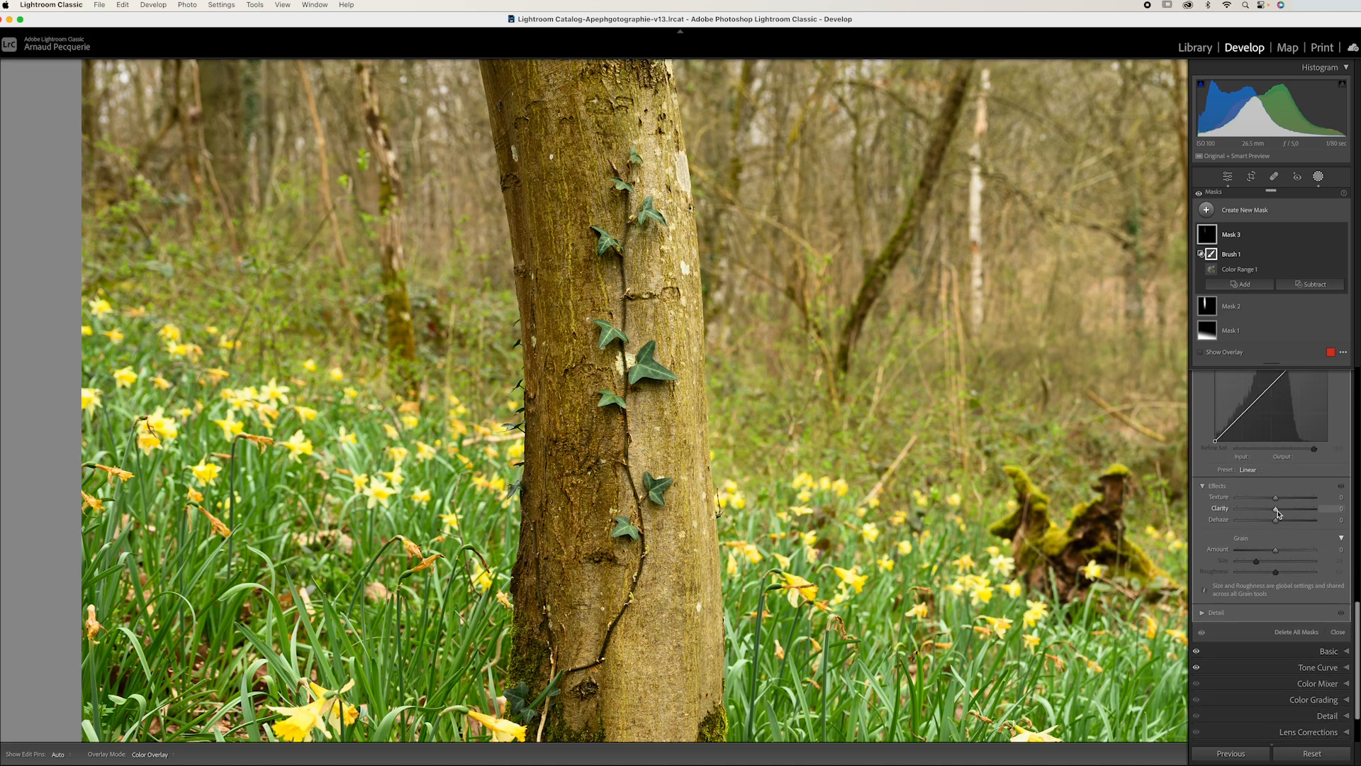
mouse_move(1277, 501)
mouse_down()
mouse_move(1313, 502)
mouse_move(1218, 512)
mouse_move(1353, 517)
mouse_move(1285, 517)
mouse_up()
mouse_move(1278, 512)
mouse_down()
mouse_move(1221, 513)
mouse_move(1325, 512)
mouse_move(1241, 521)
mouse_move(1282, 521)
mouse_up()
Compare the ivy leaves with and without the ivy mask's adjustments.
click(1342, 236)
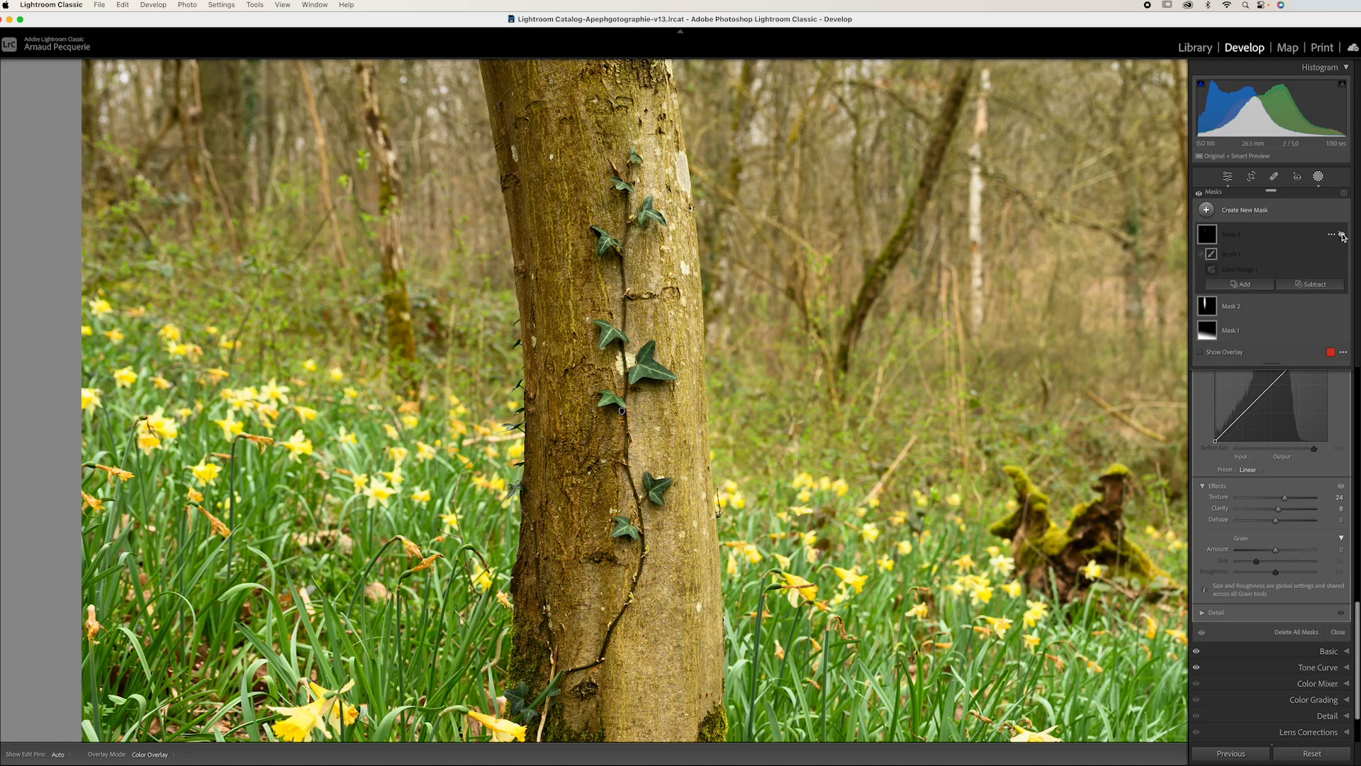
click(1343, 236)
click(1342, 236)
click(1342, 236)
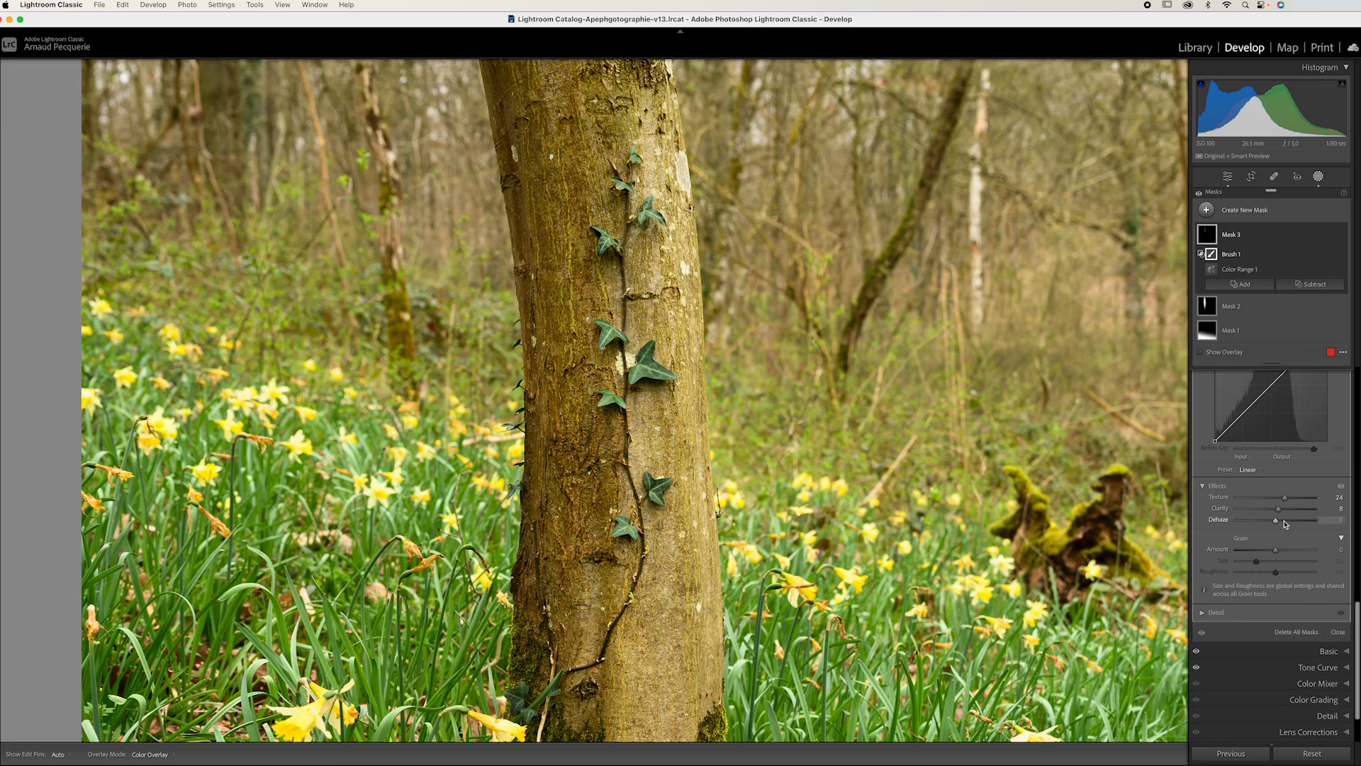
Fine-tune the ivy mask's highlights and shadows, reset its whites, and lower its blacks slightly.
scroll(1285, 524, up, 5)
scroll(1285, 523, up, 5)
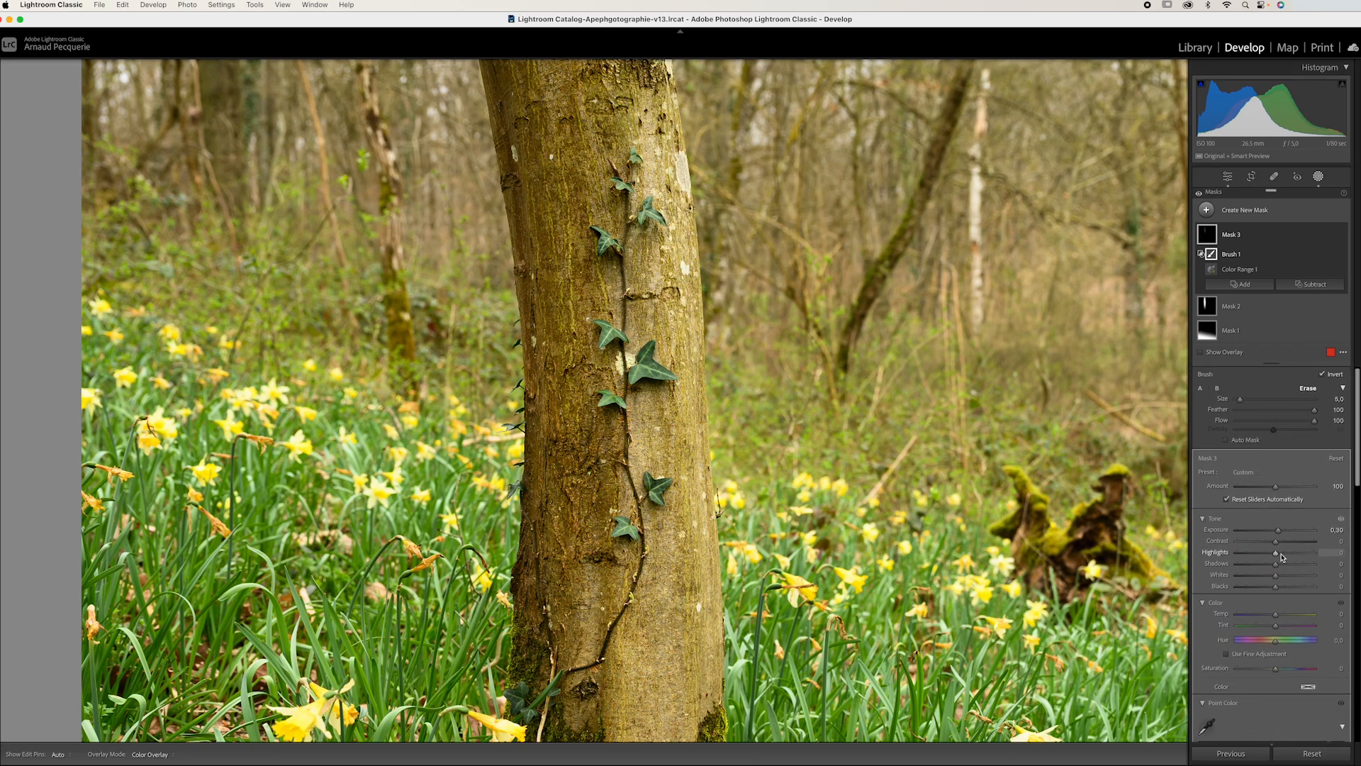
mouse_move(1276, 557)
mouse_down()
mouse_move(1315, 556)
mouse_move(1289, 560)
mouse_up()
mouse_move(1265, 567)
mouse_down()
mouse_move(1224, 565)
mouse_move(1274, 573)
mouse_up()
mouse_move(1290, 581)
mouse_down()
mouse_move(1301, 580)
mouse_move(1279, 582)
mouse_up()
double_click(1276, 577)
mouse_move(1276, 589)
mouse_down()
mouse_move(1245, 589)
mouse_move(1270, 590)
mouse_up()
Sample the ivy's green with Point Color in the ivy mask, raise its saturation shift slightly and set its hue shift to 4.
scroll(1273, 590, down, 8)
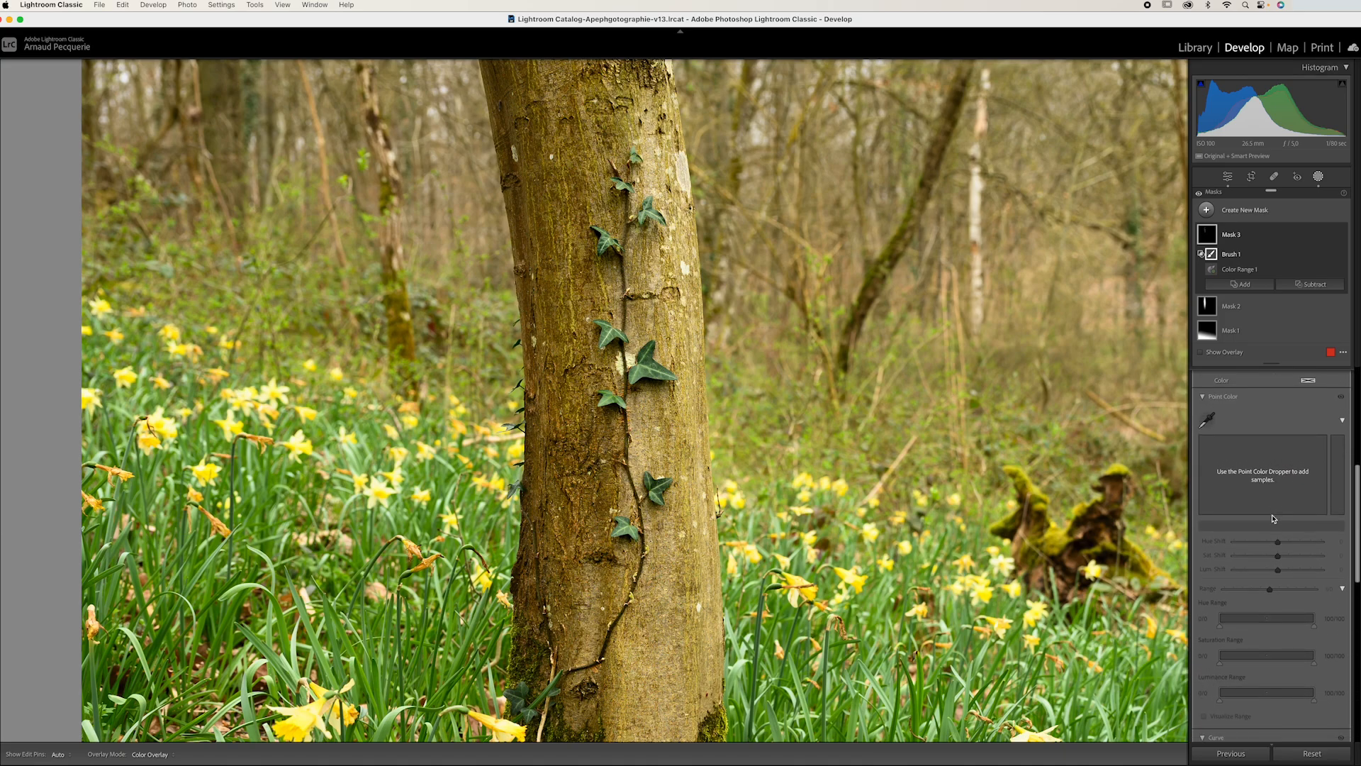
click(1207, 442)
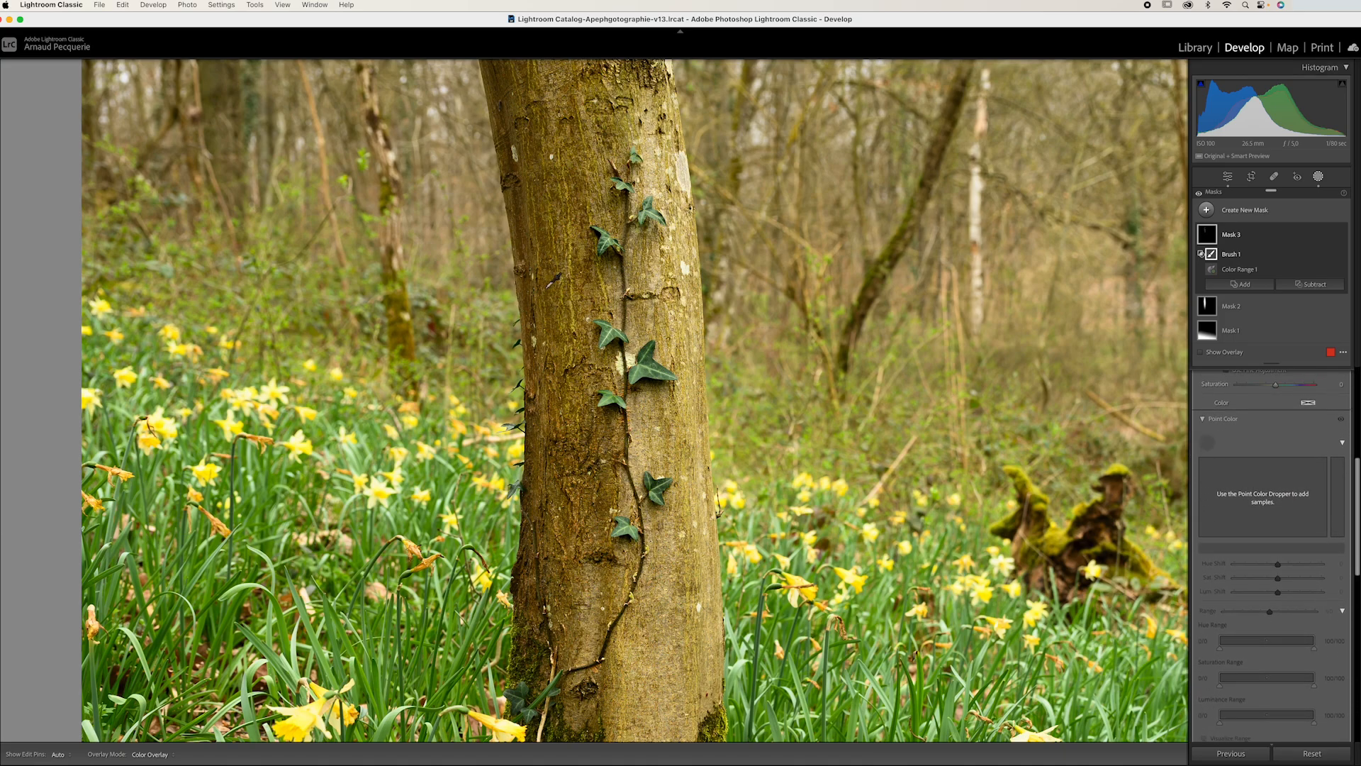
click(701, 415)
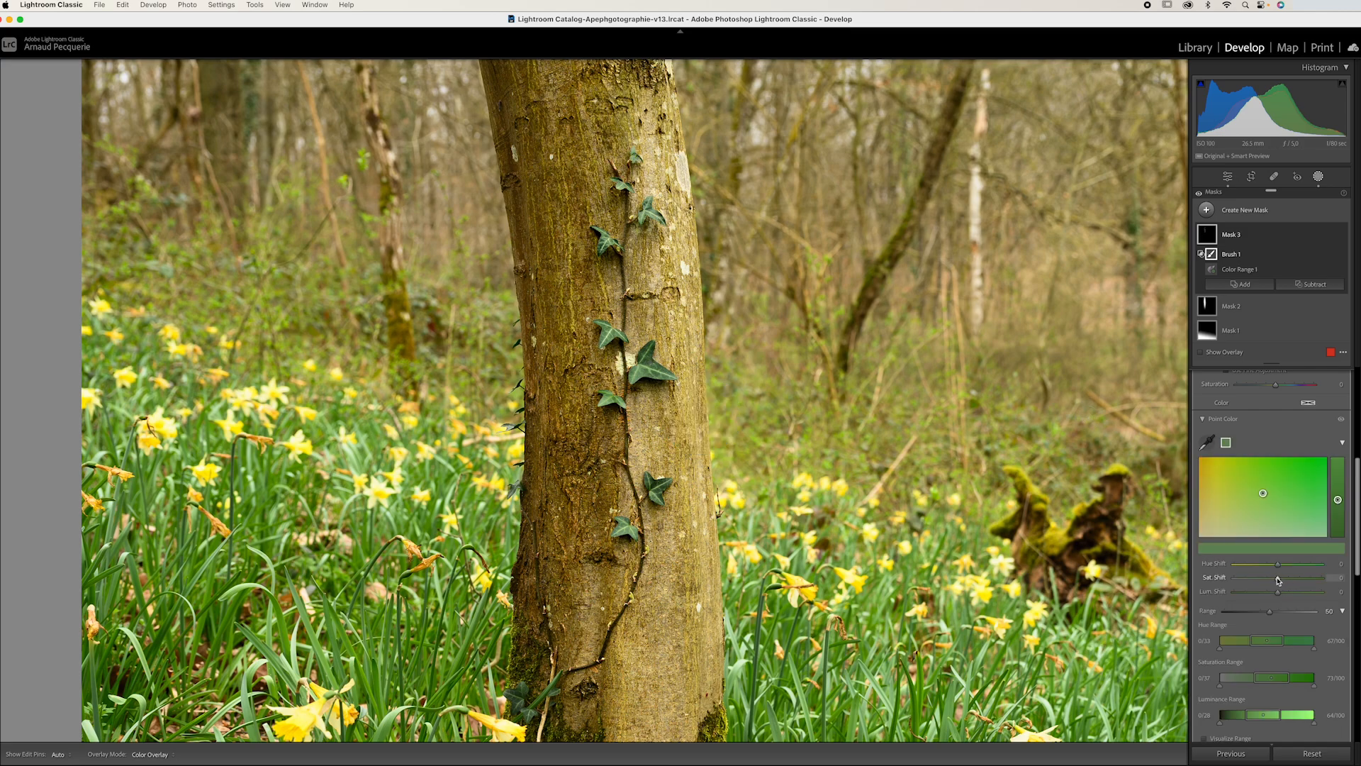
click(1280, 580)
mouse_move(1279, 580)
mouse_down()
mouse_move(1303, 580)
mouse_move(1229, 572)
mouse_move(1278, 571)
mouse_up()
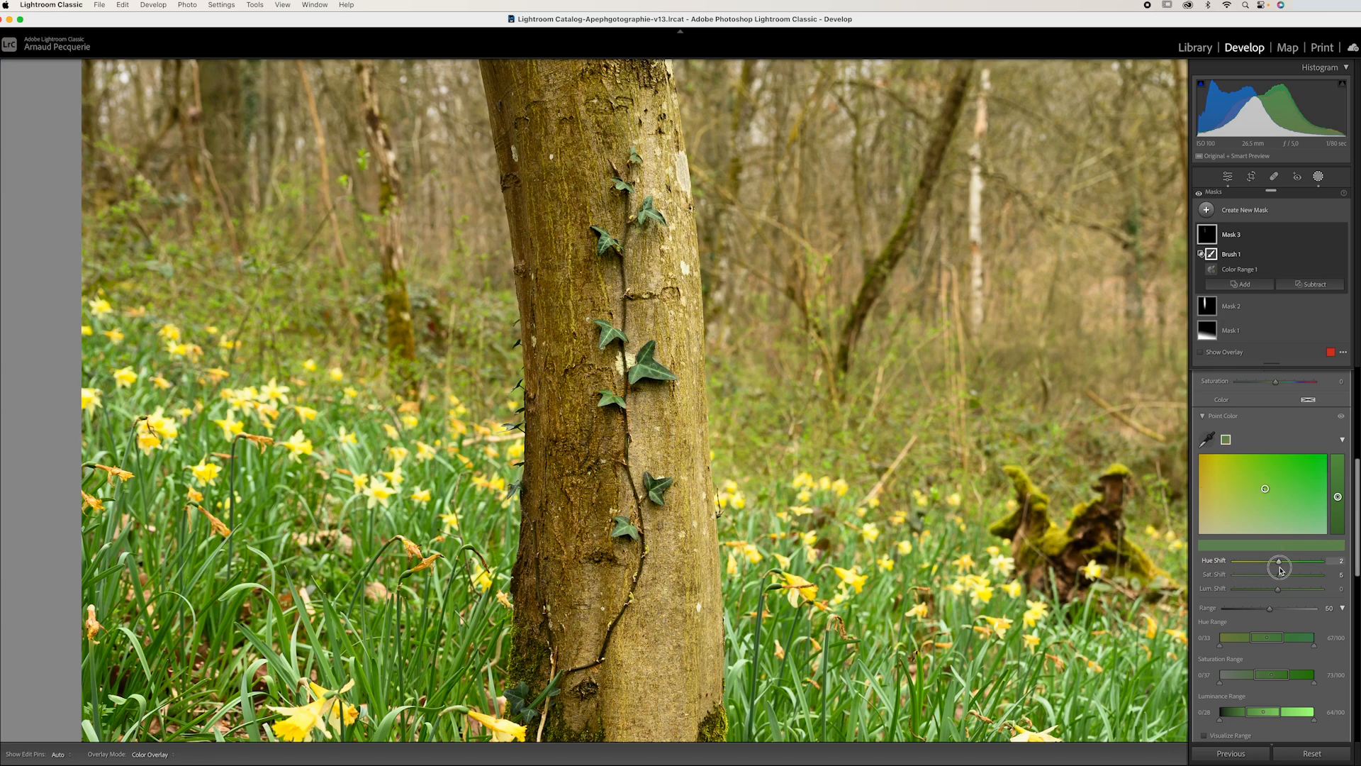
mouse_move(1281, 570)
mouse_down()
mouse_move(1322, 570)
mouse_move(1281, 572)
mouse_up()
drag(1282, 571, 1281, 571)
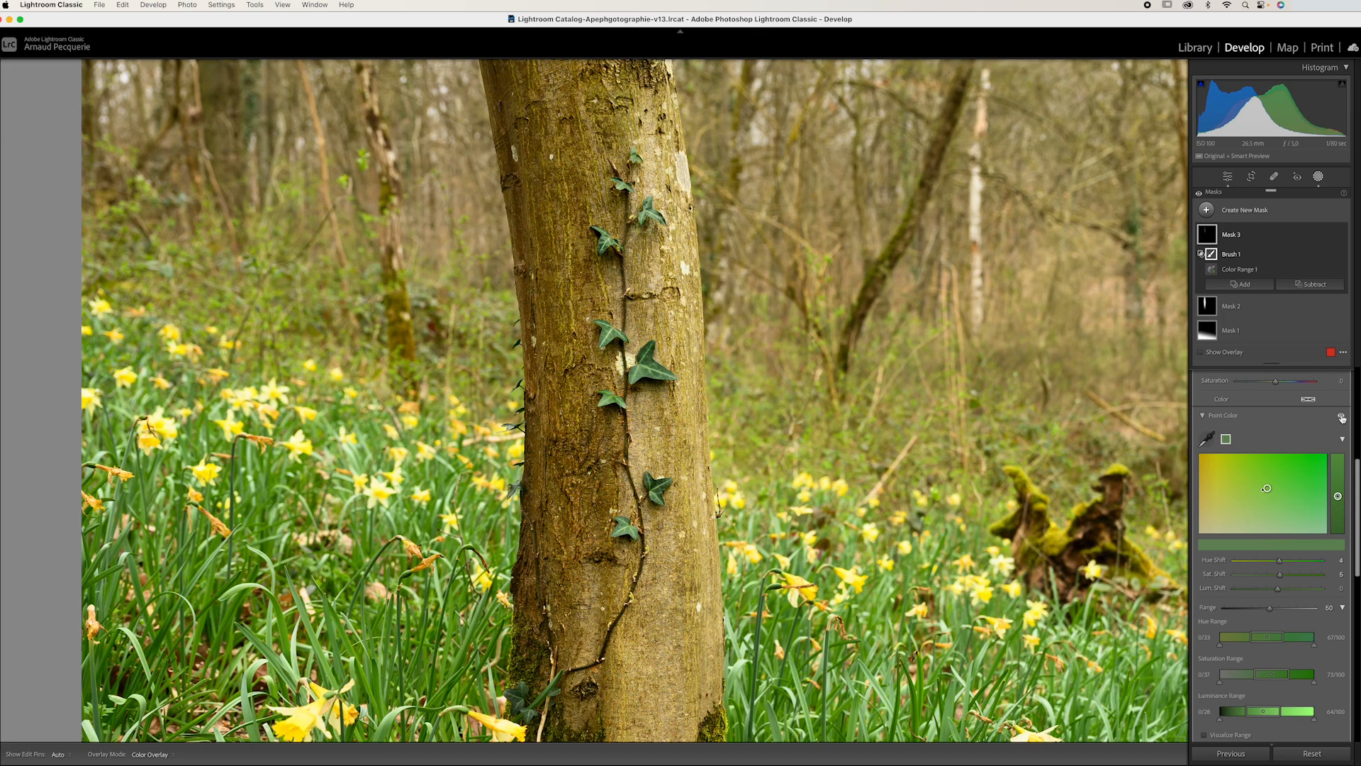
Compare the ivy leaves repeatedly with the Point Color adjustment off and on.
click(1341, 417)
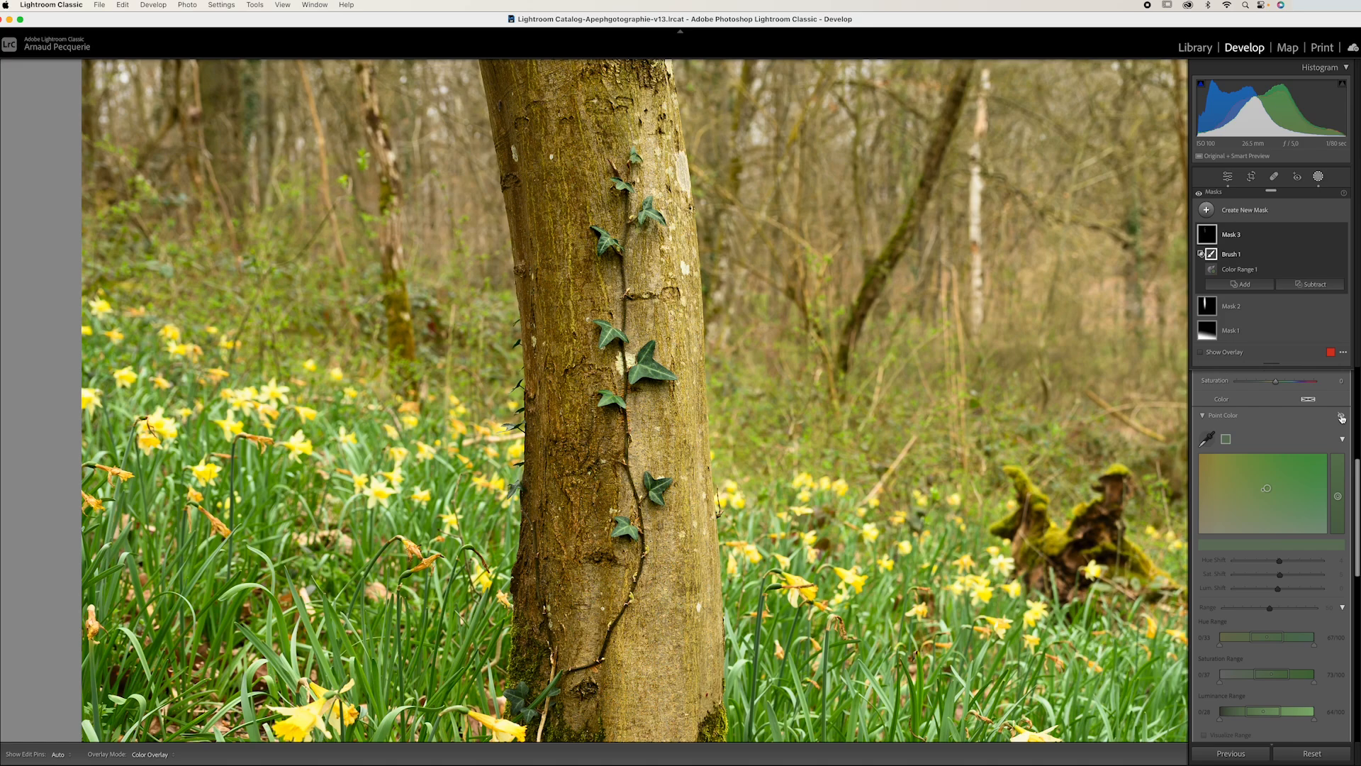
click(1341, 417)
click(1342, 416)
click(1342, 417)
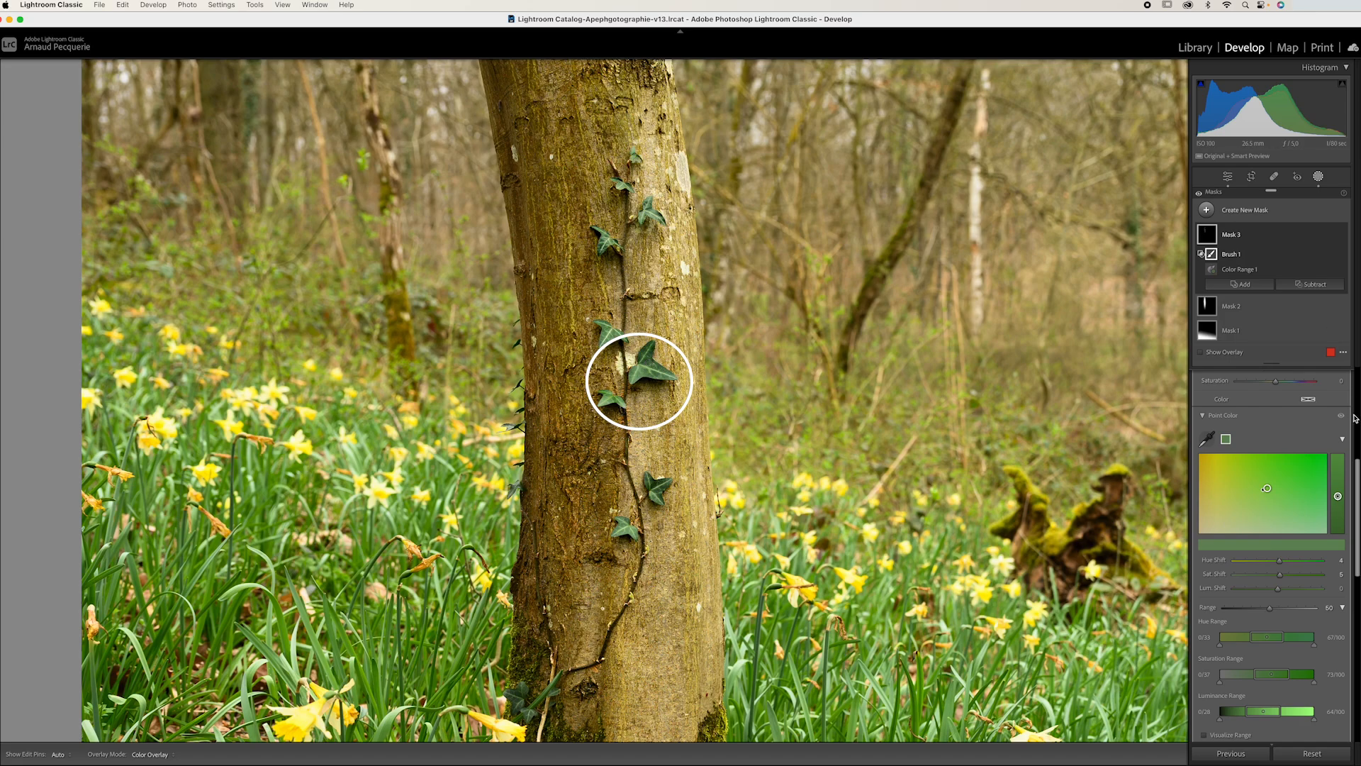
click(1341, 417)
click(1341, 417)
click(1341, 416)
click(1340, 416)
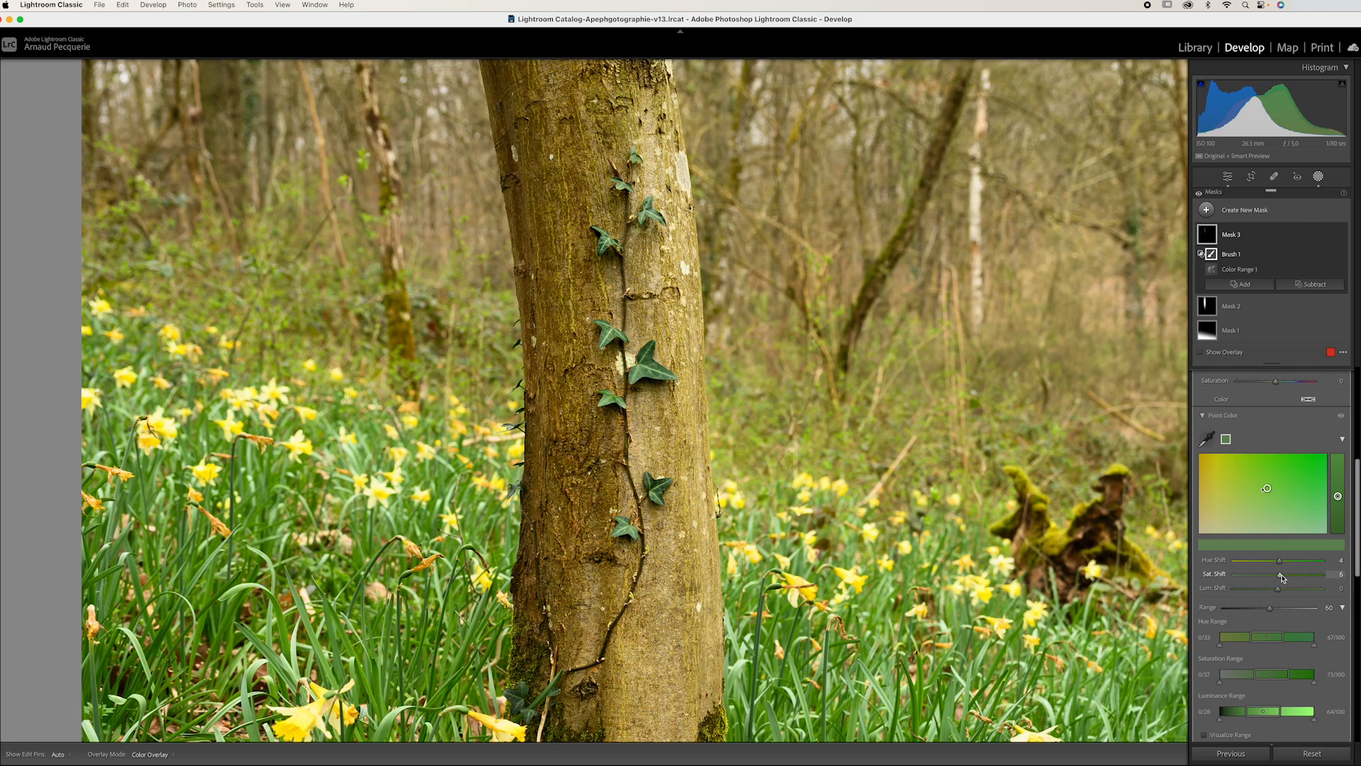
Set the sampled green's saturation shift to 10 and compare the leaves with Point Color off and on.
drag(1282, 578, 1285, 578)
click(1341, 418)
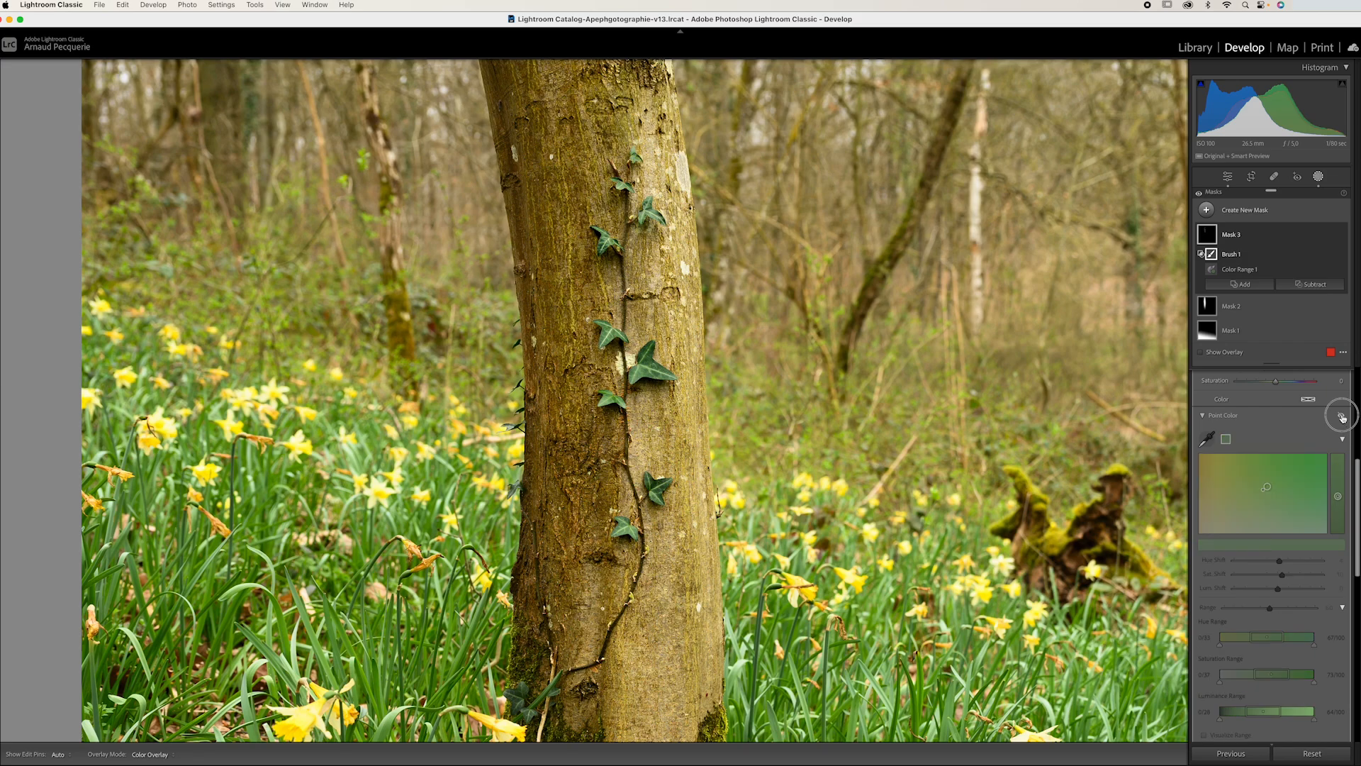
click(1341, 418)
click(1341, 418)
click(1342, 417)
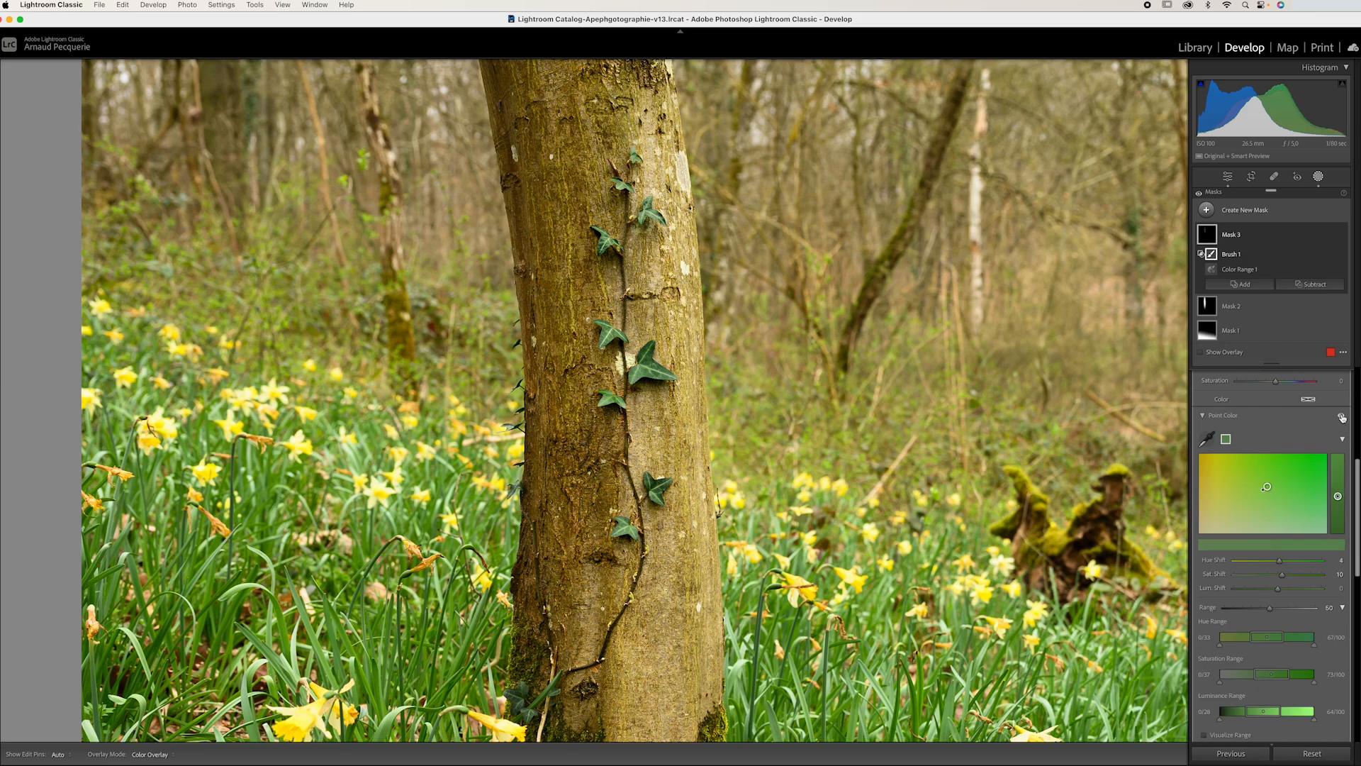
Create a linear gradient mask over the background woodland, slanted along the slope and fading out into the daffodils.
key(super+minus)
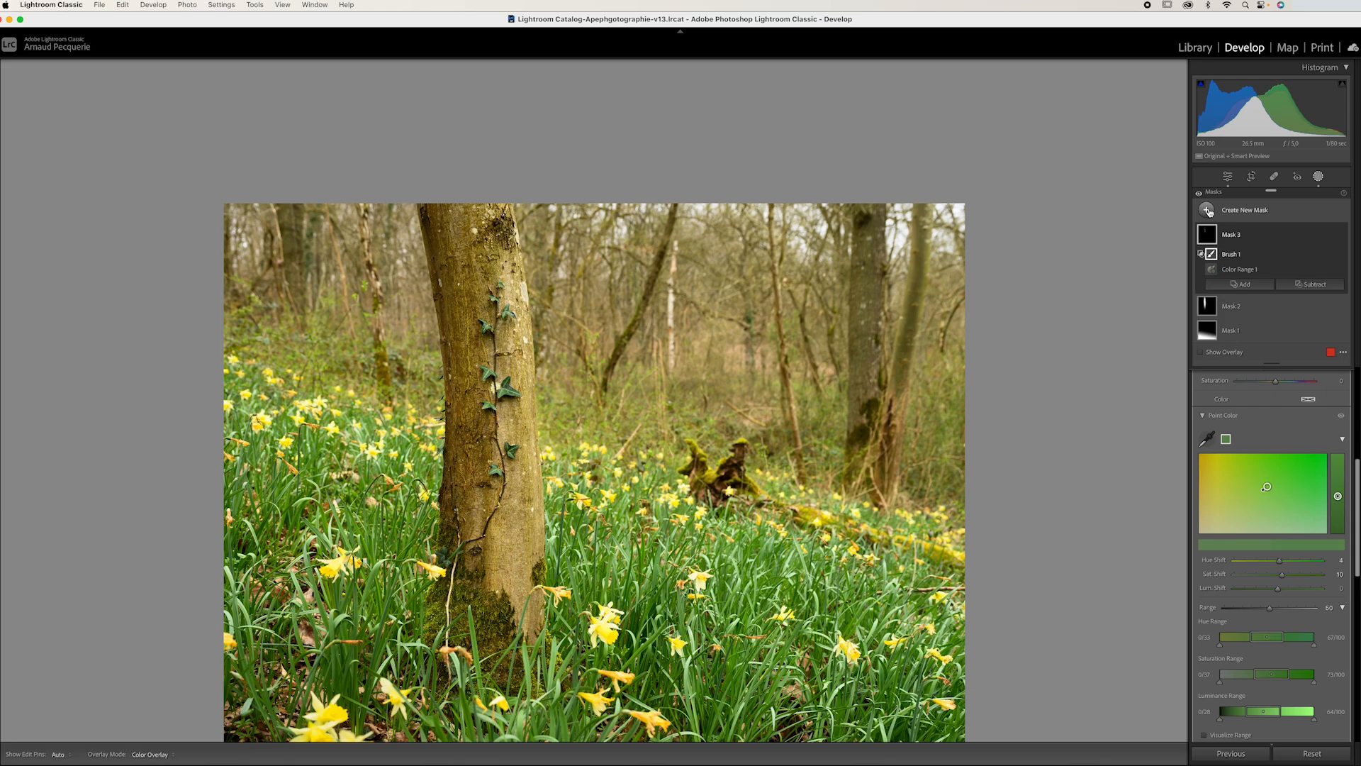
click(1219, 215)
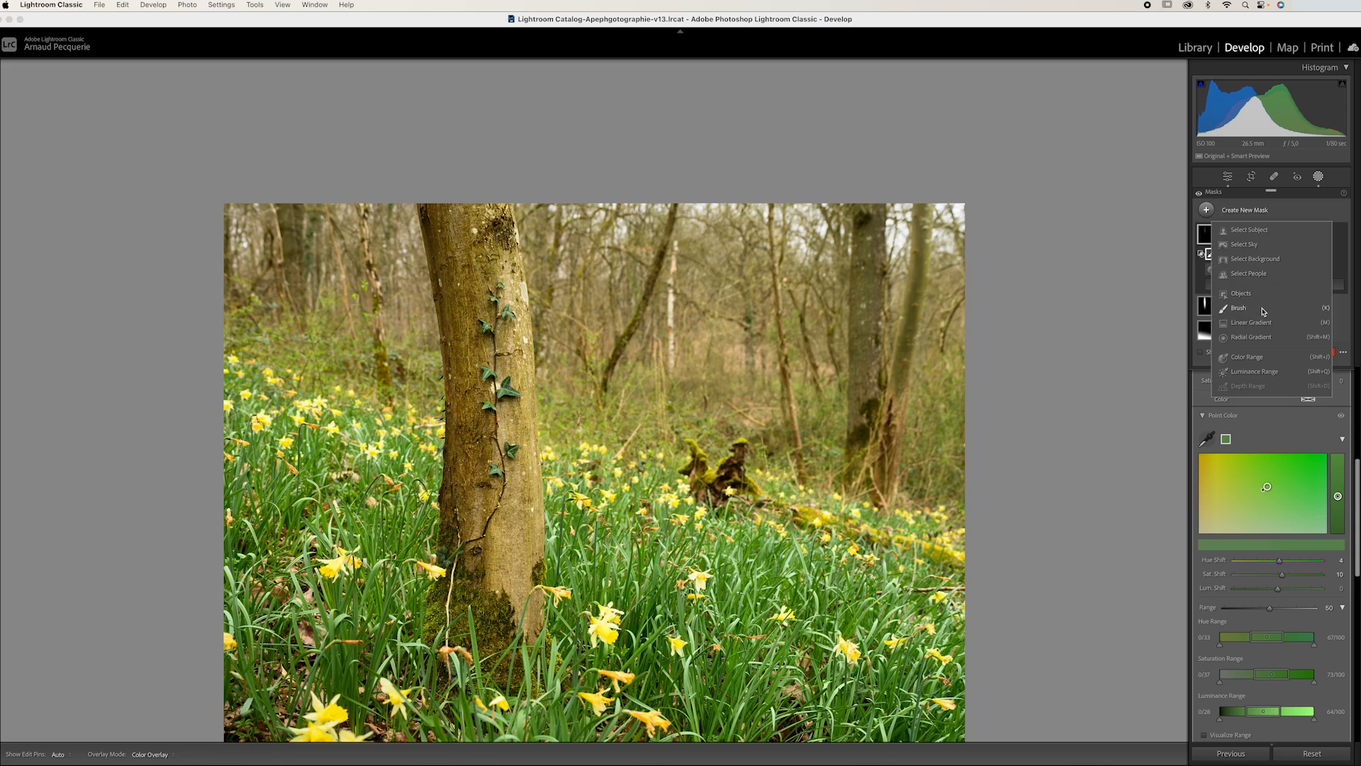
click(1270, 326)
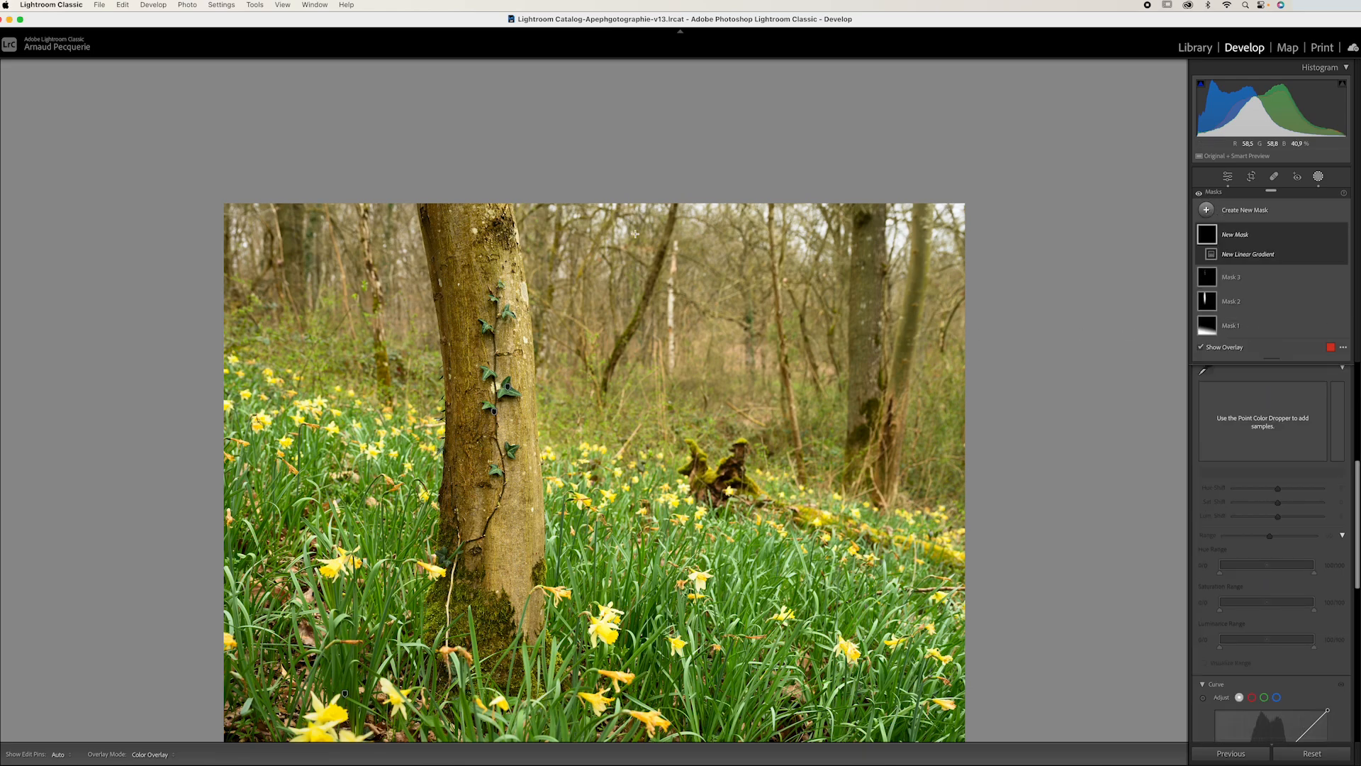
drag(734, 230, 656, 550)
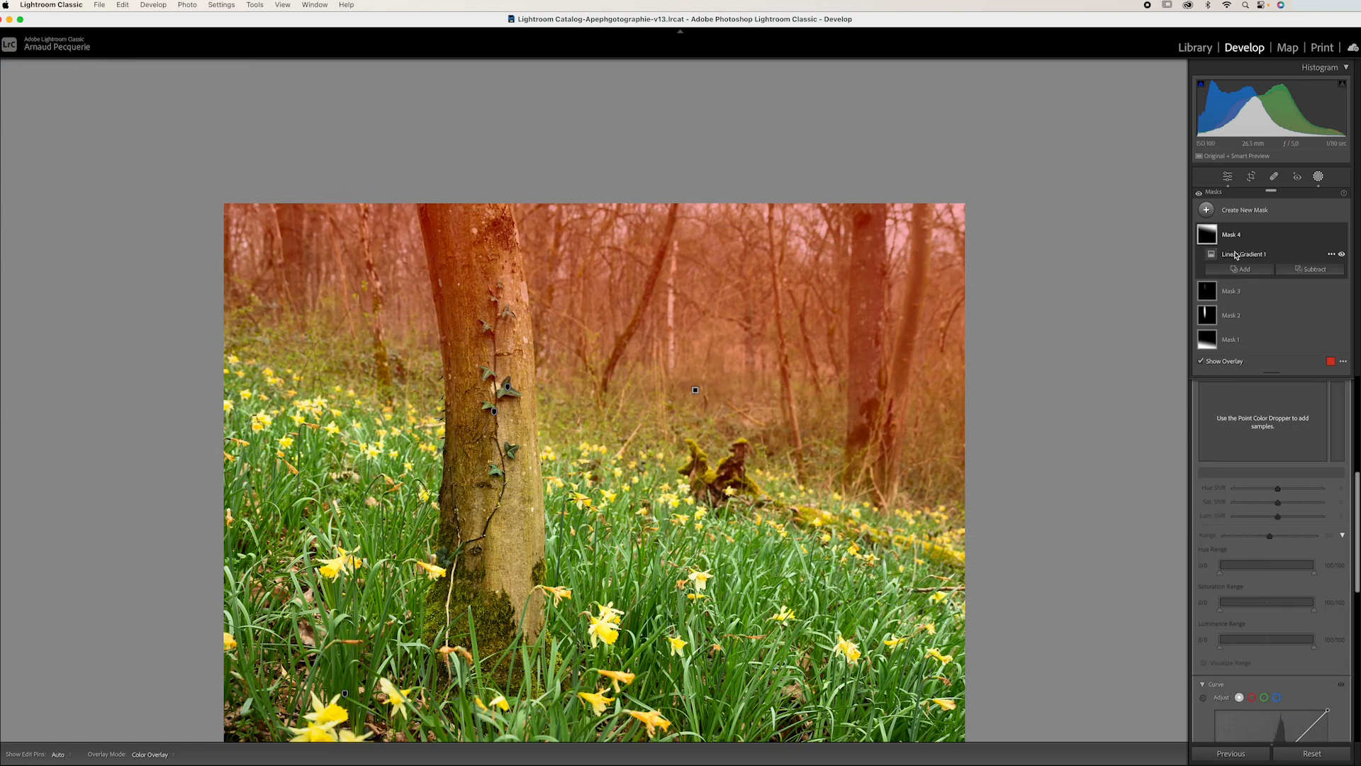
Subtract the large ivy-covered trunk from the background gradient mask with an Objects selection.
click(1311, 269)
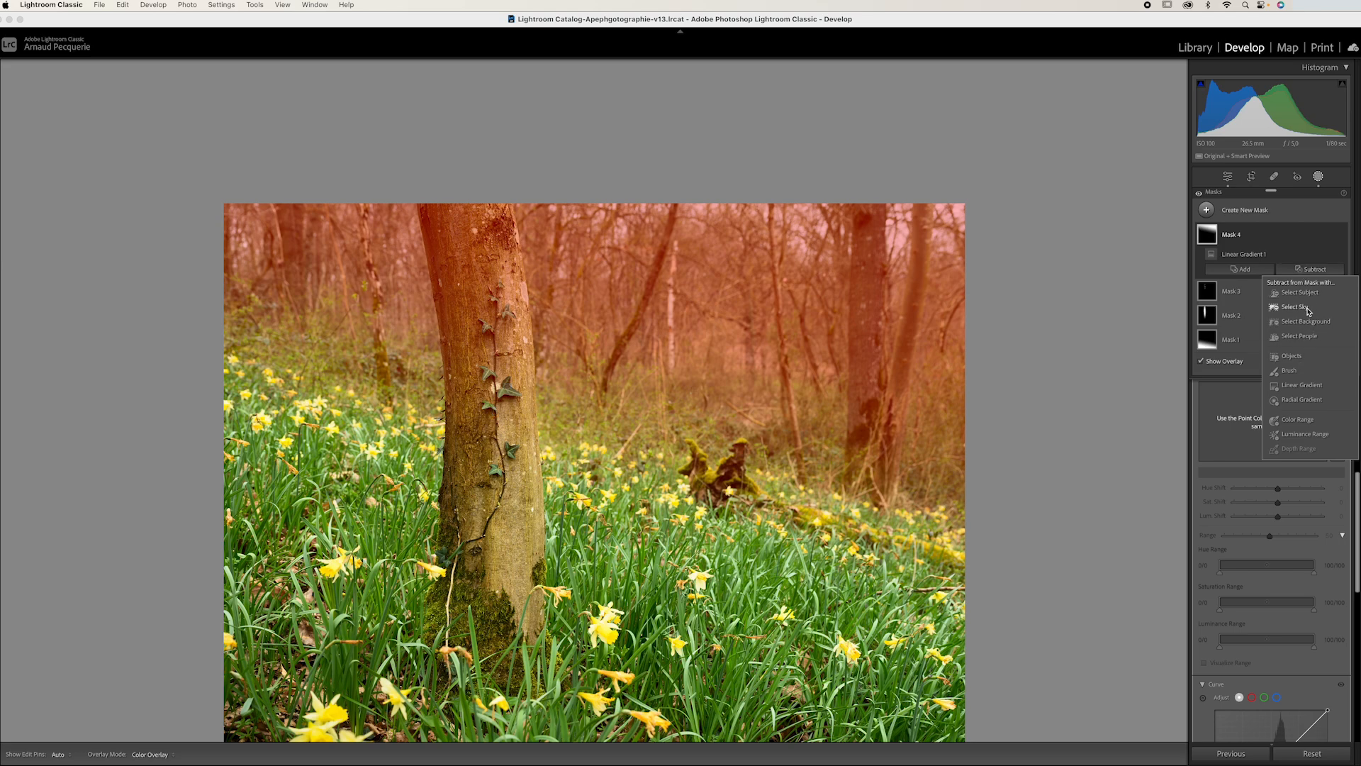
click(1307, 357)
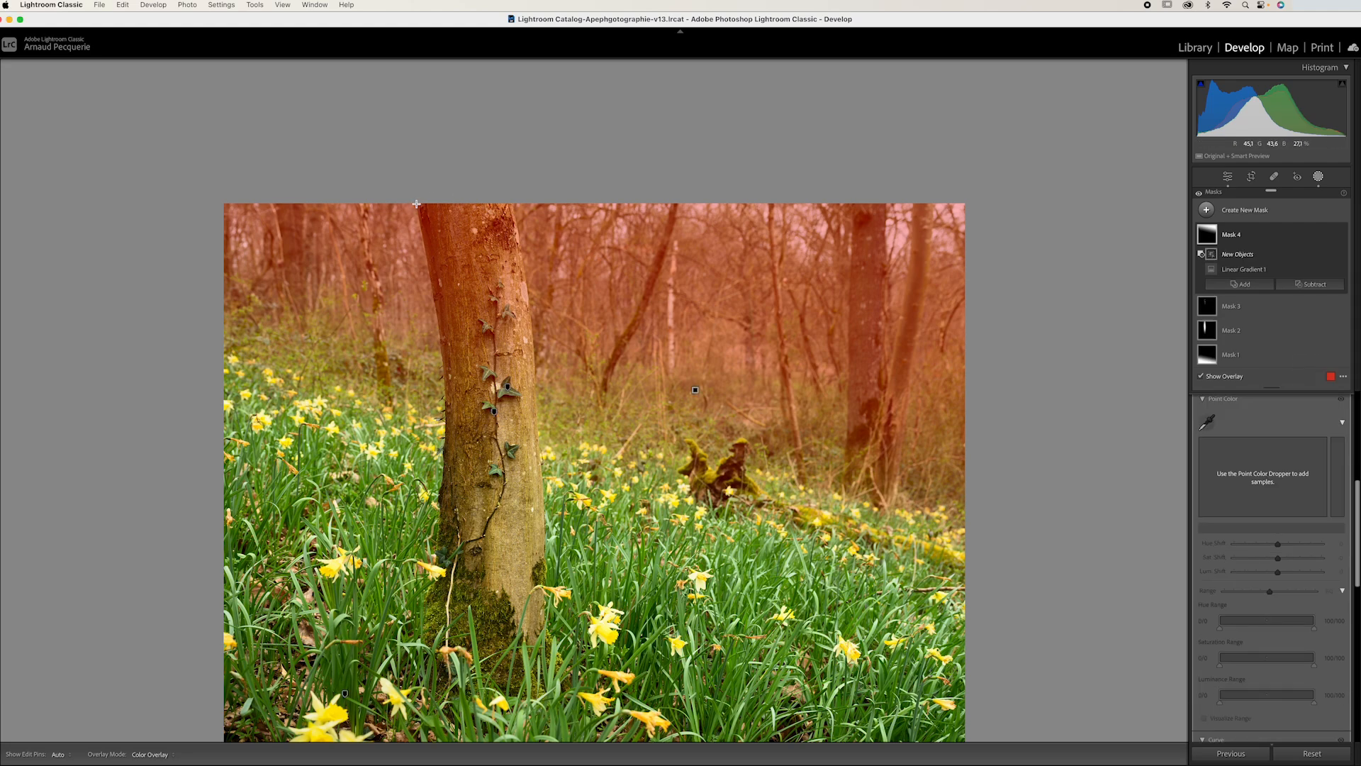
drag(417, 203, 544, 445)
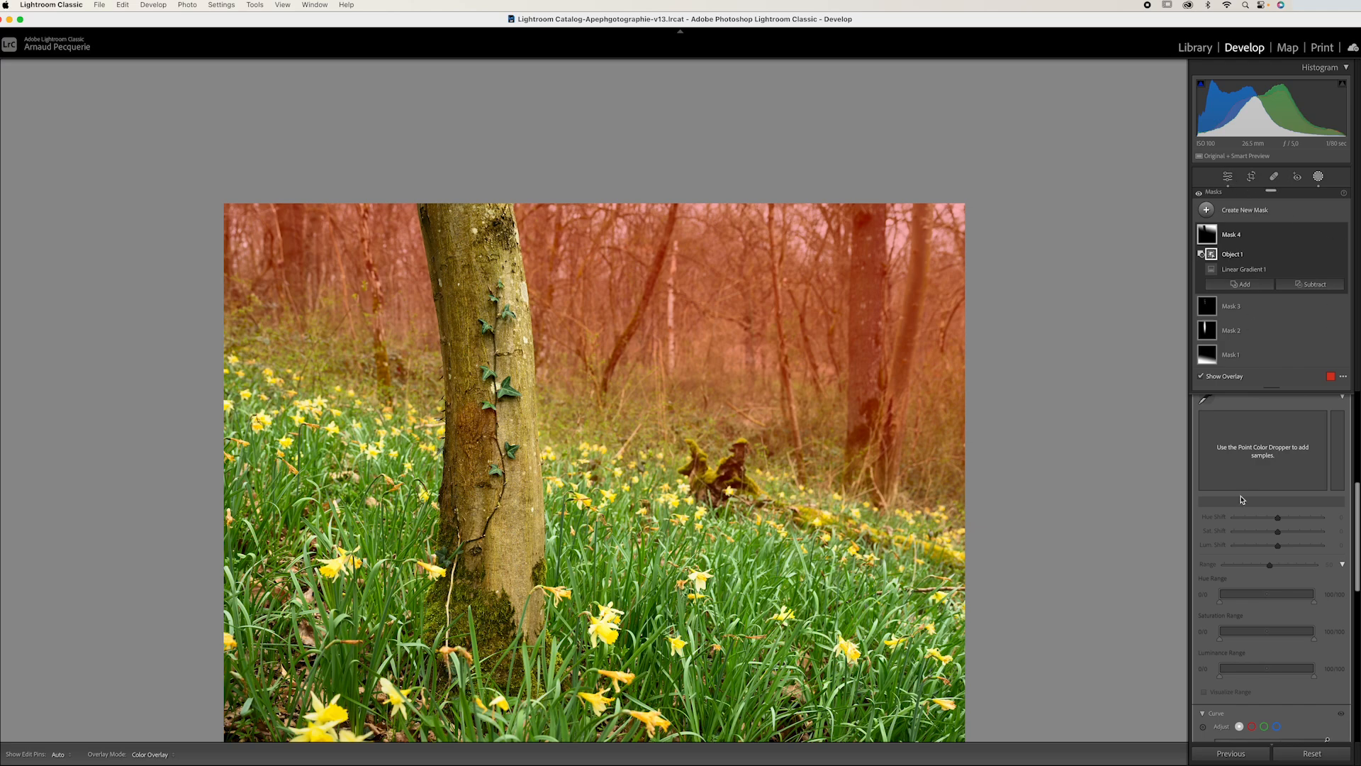
Set the background mask's exposure to -0.52, highlights to -25 and shadows to -14, and shift its linear gradient slightly down the slope.
scroll(1248, 497, up, 10)
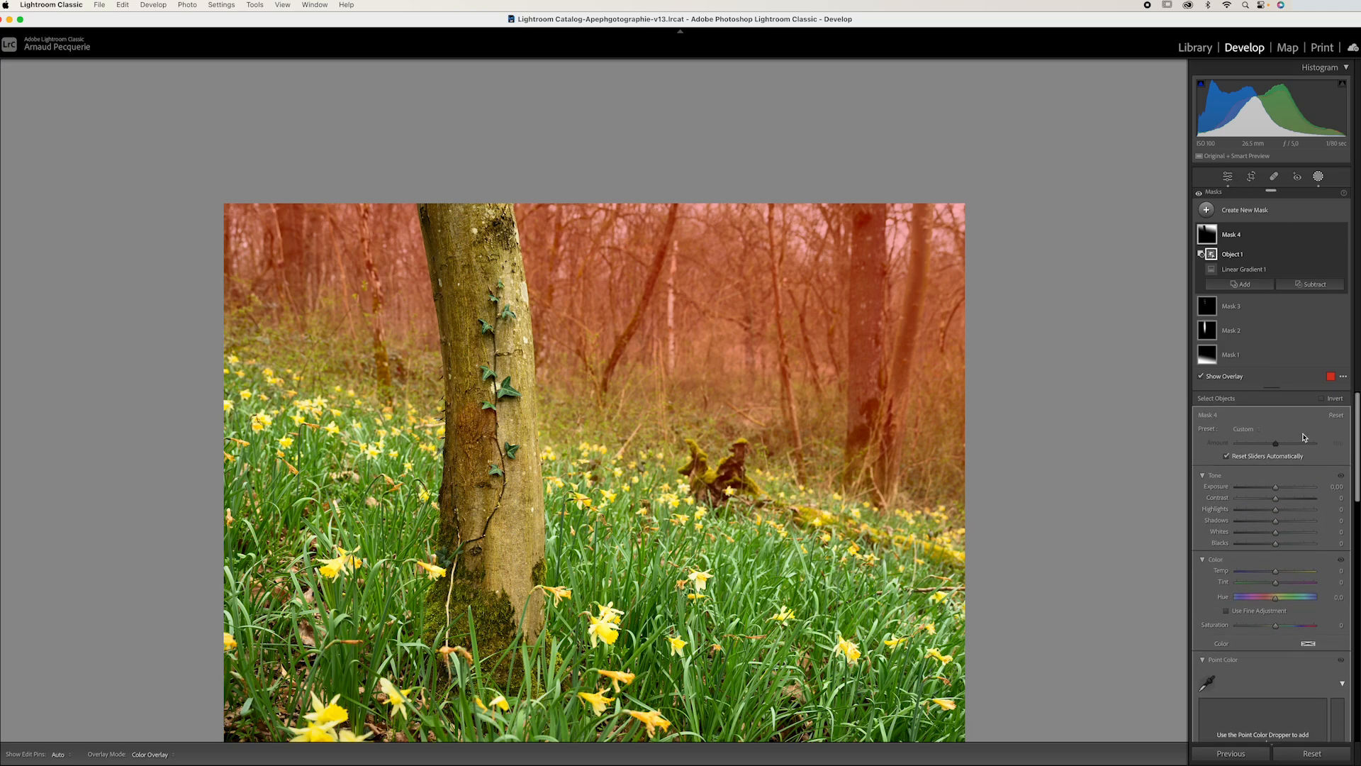
drag(1277, 489, 1270, 526)
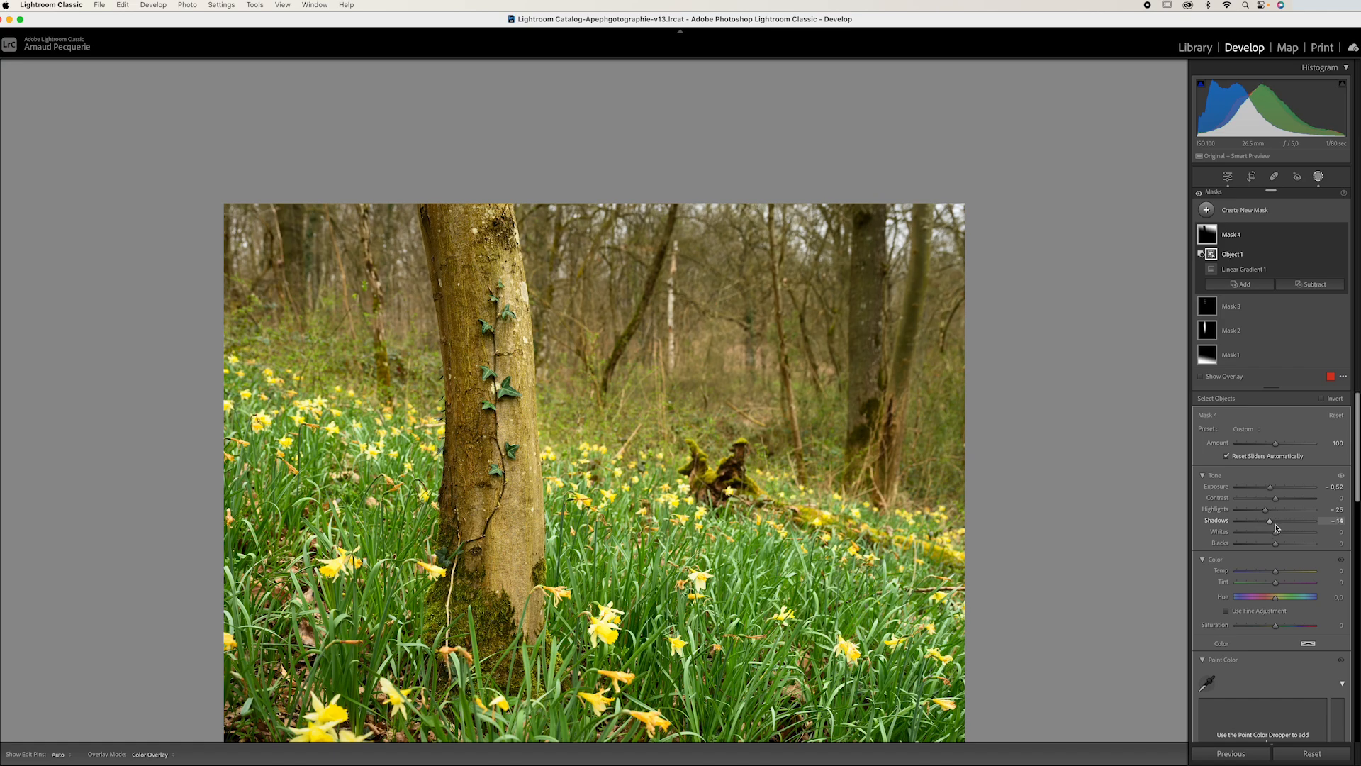
click(1263, 238)
click(1263, 238)
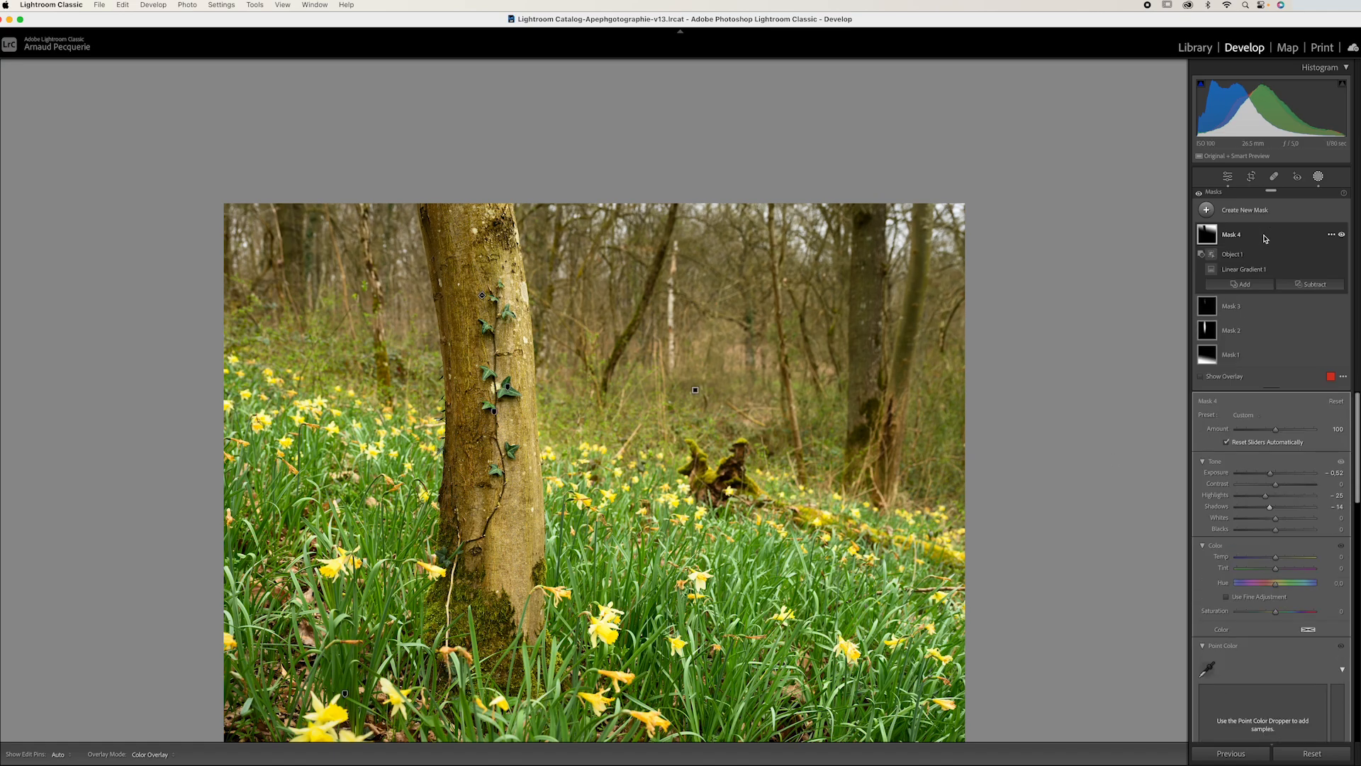
click(1268, 273)
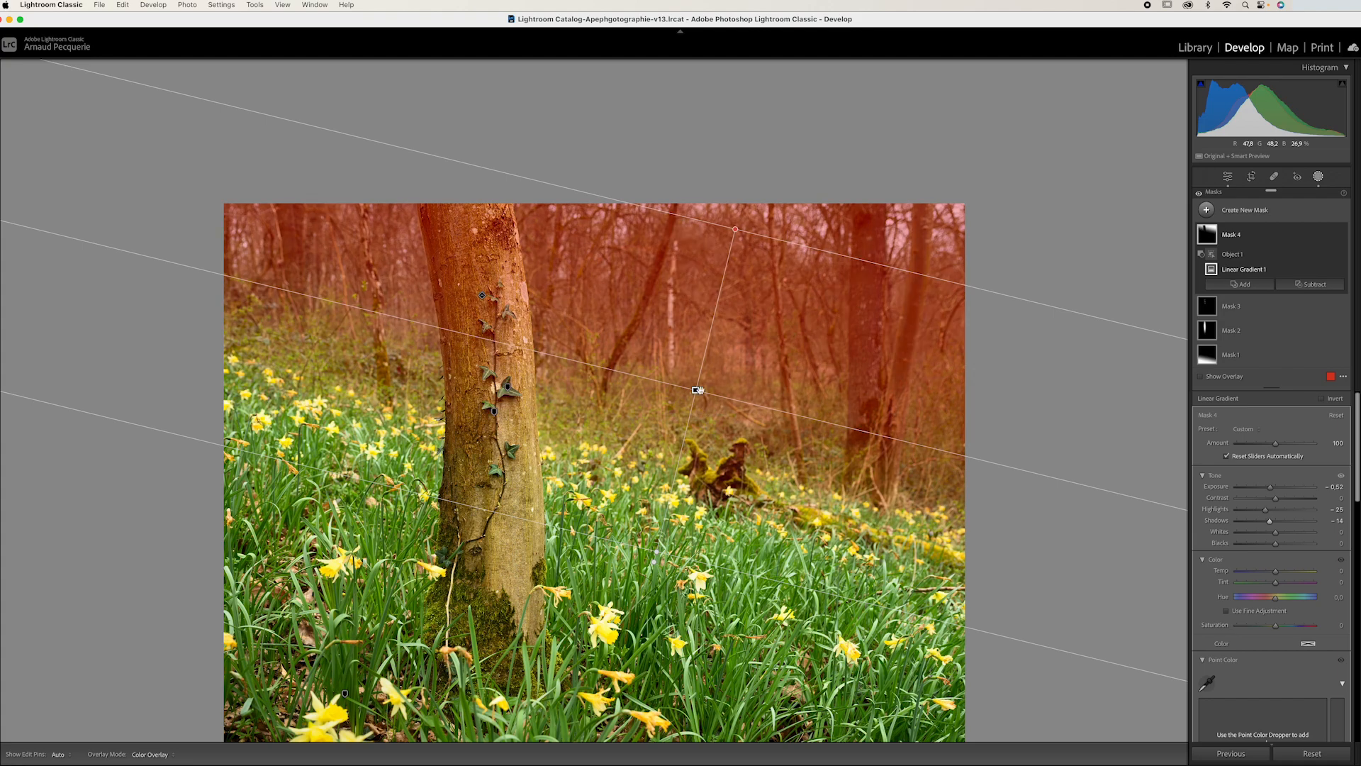
drag(696, 390, 694, 405)
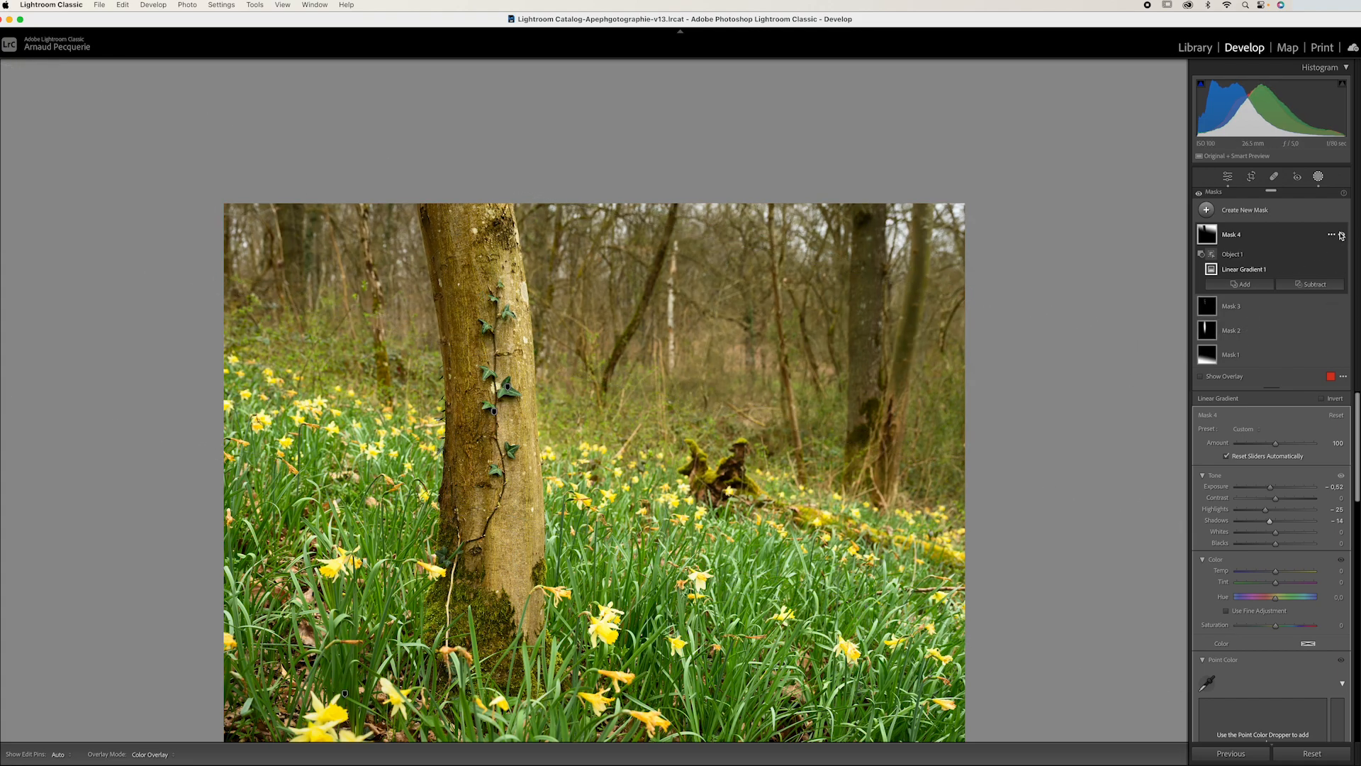
Check the background mask off and on, and soften it to exposure -0.34 and highlights -20.
click(1342, 234)
click(1341, 235)
drag(1268, 510, 1272, 491)
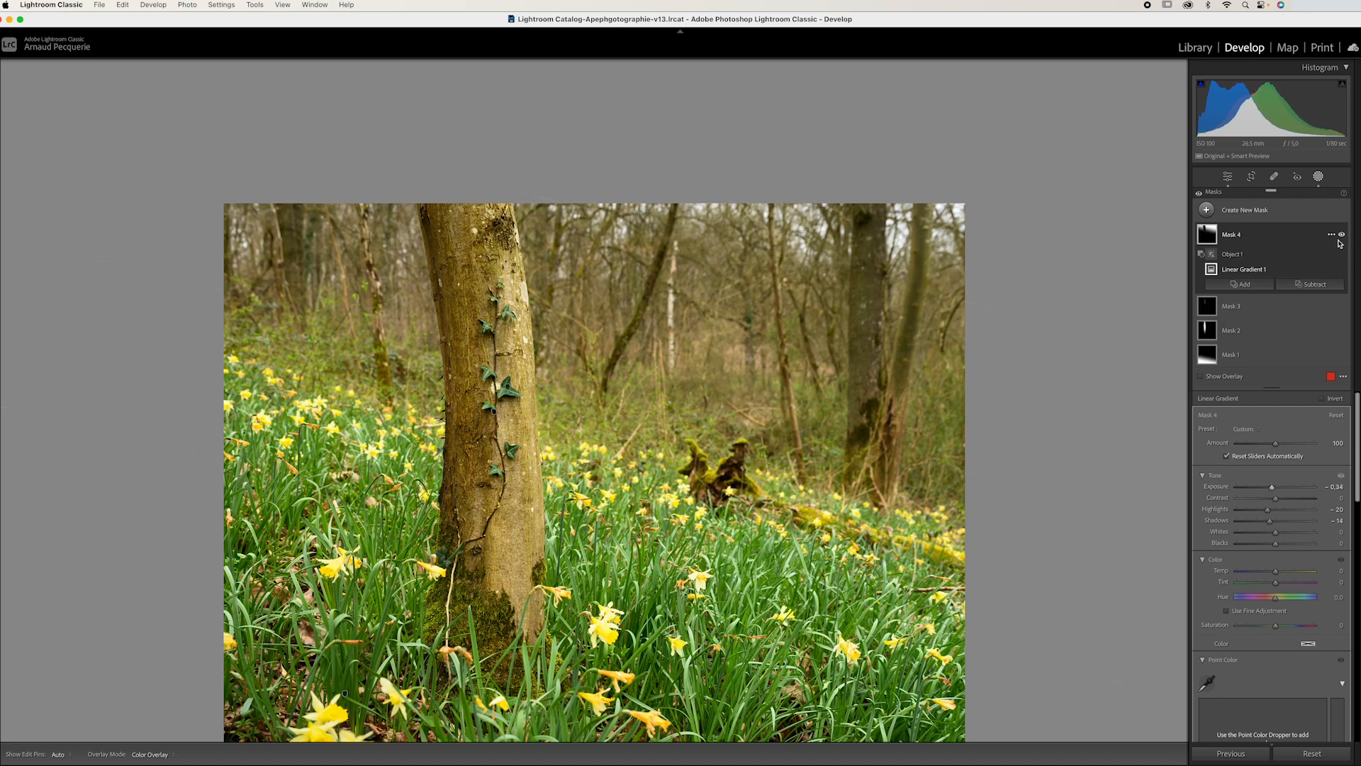
Compare the background woodland repeatedly with the new gradient mask off and on.
click(1342, 234)
click(1342, 234)
click(1343, 235)
click(1343, 235)
click(1343, 235)
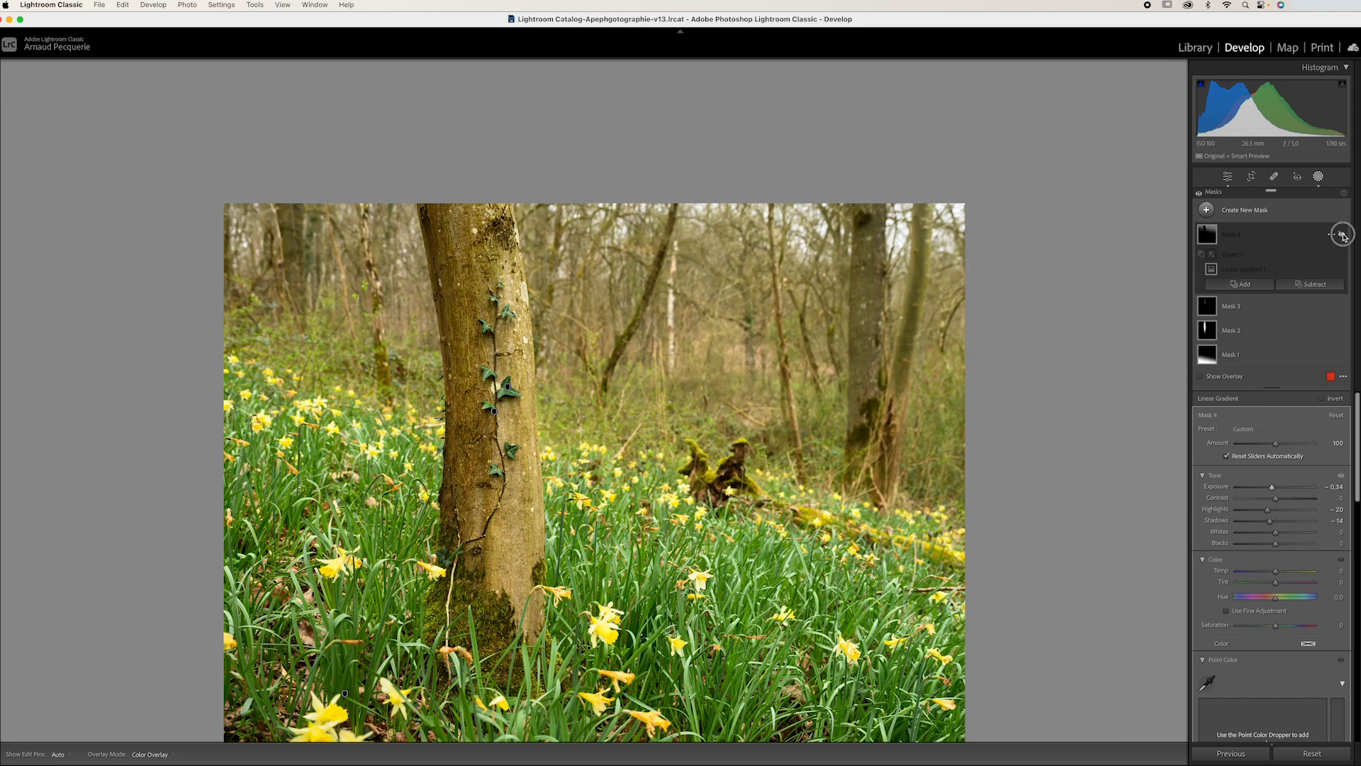
click(1343, 234)
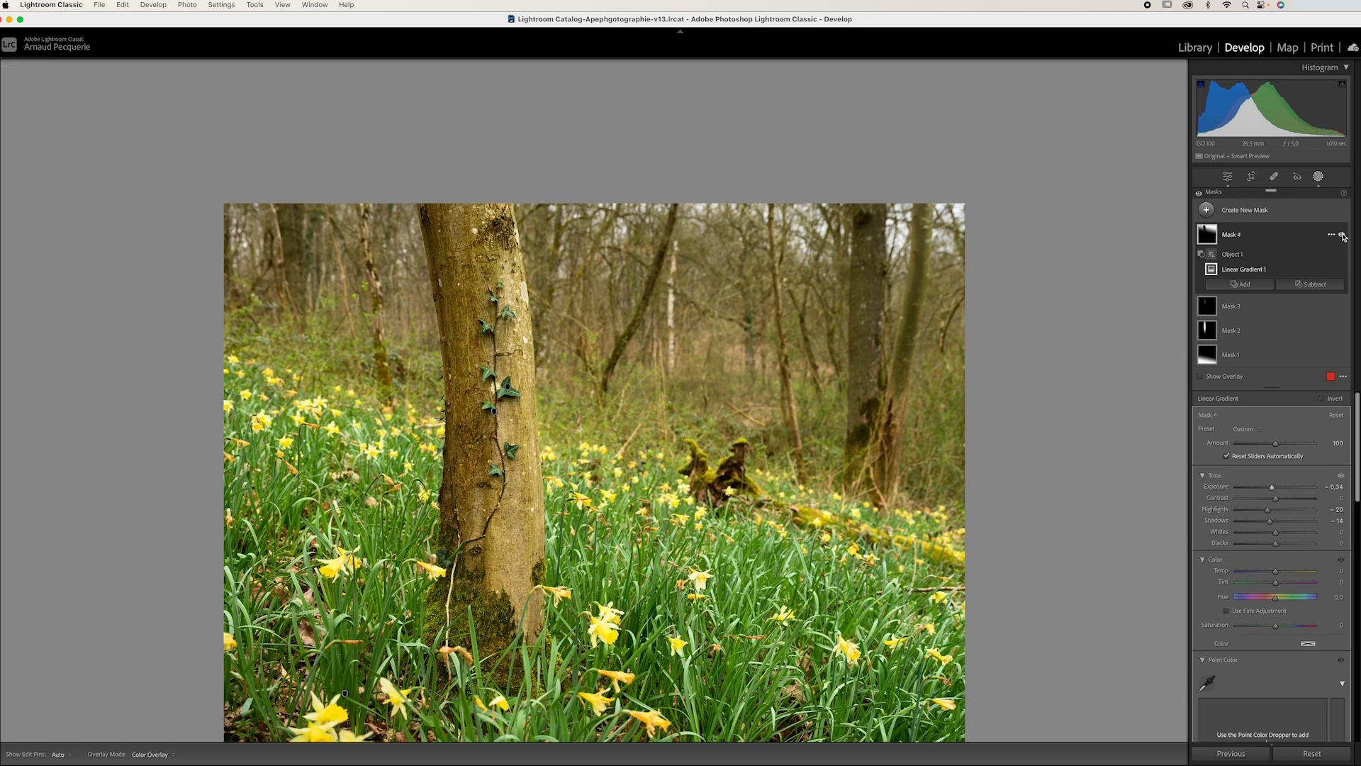
click(1342, 234)
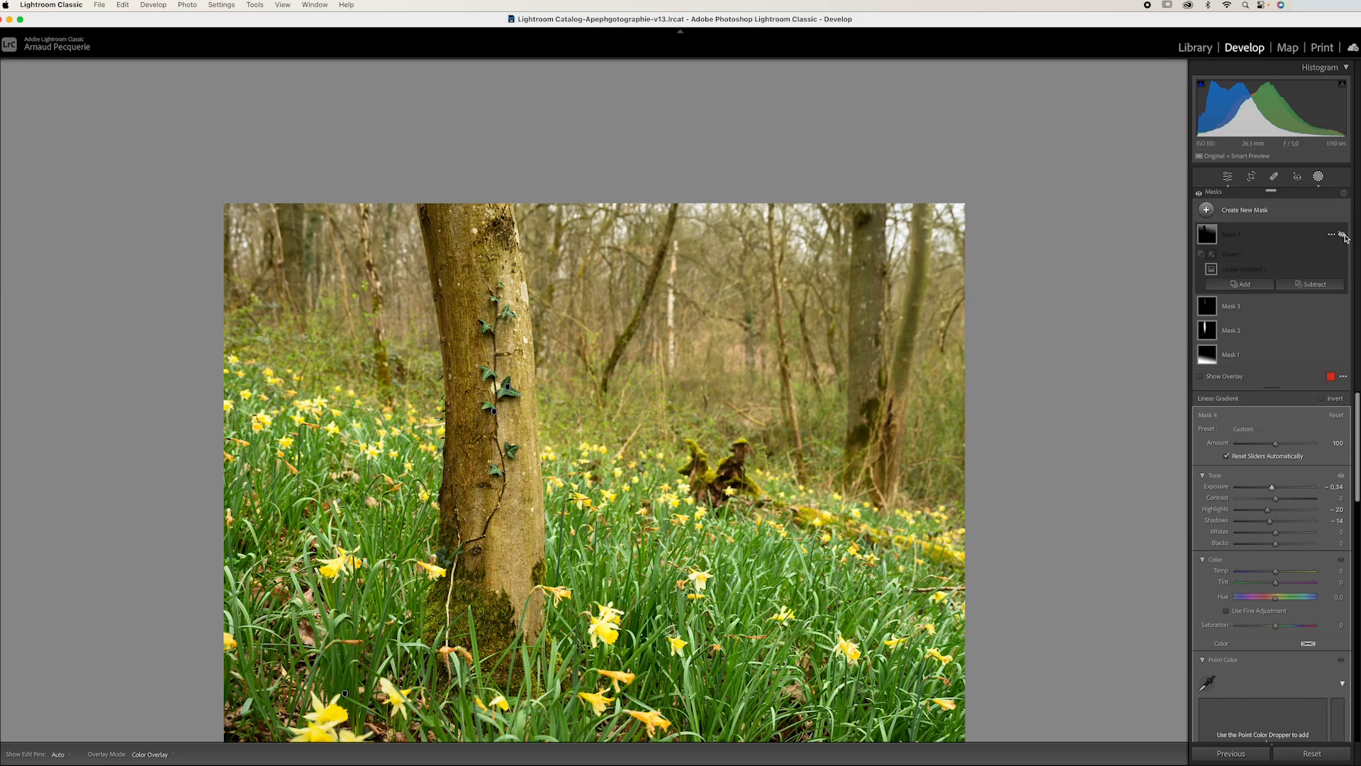
click(1342, 235)
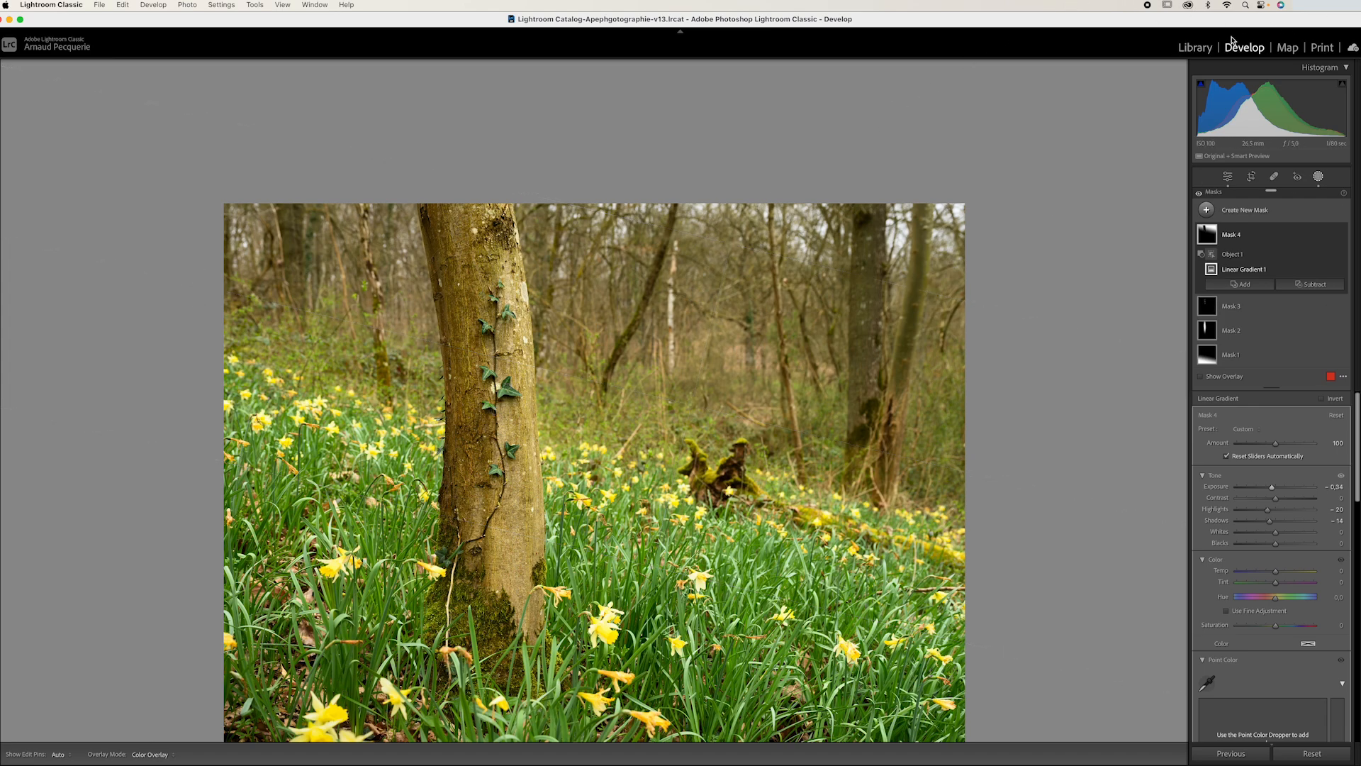
Close masking and compare the edited and raw copies of the daffodil photo side by side in the Library's Survey view.
click(1319, 176)
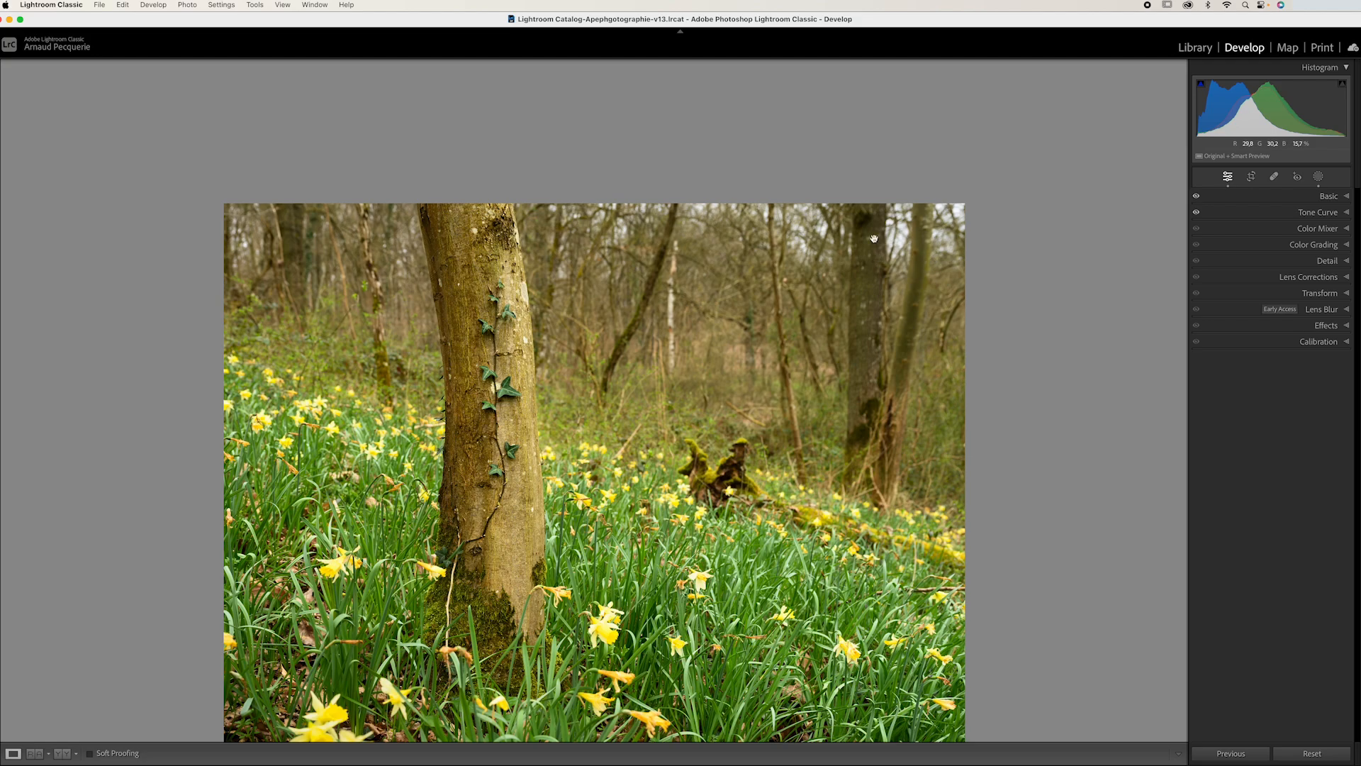
key(Right)
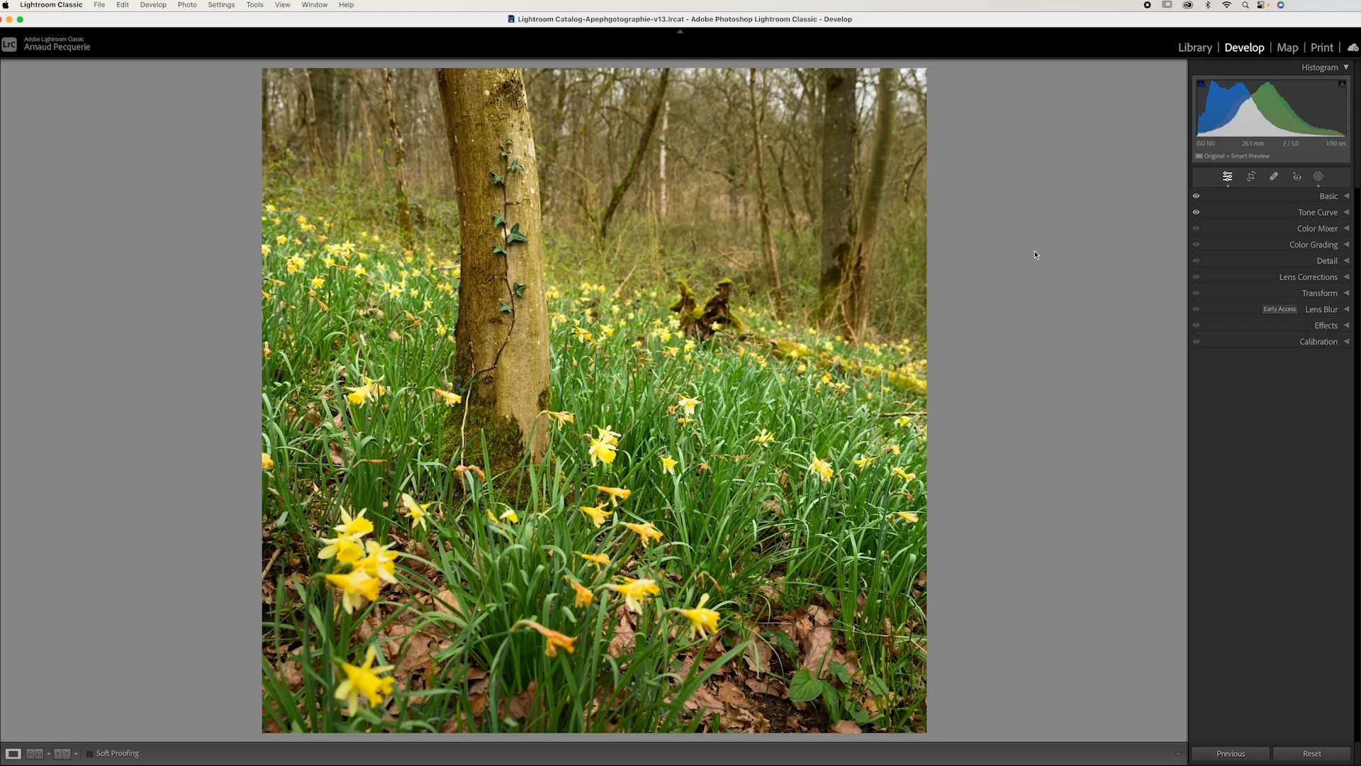
key(n)
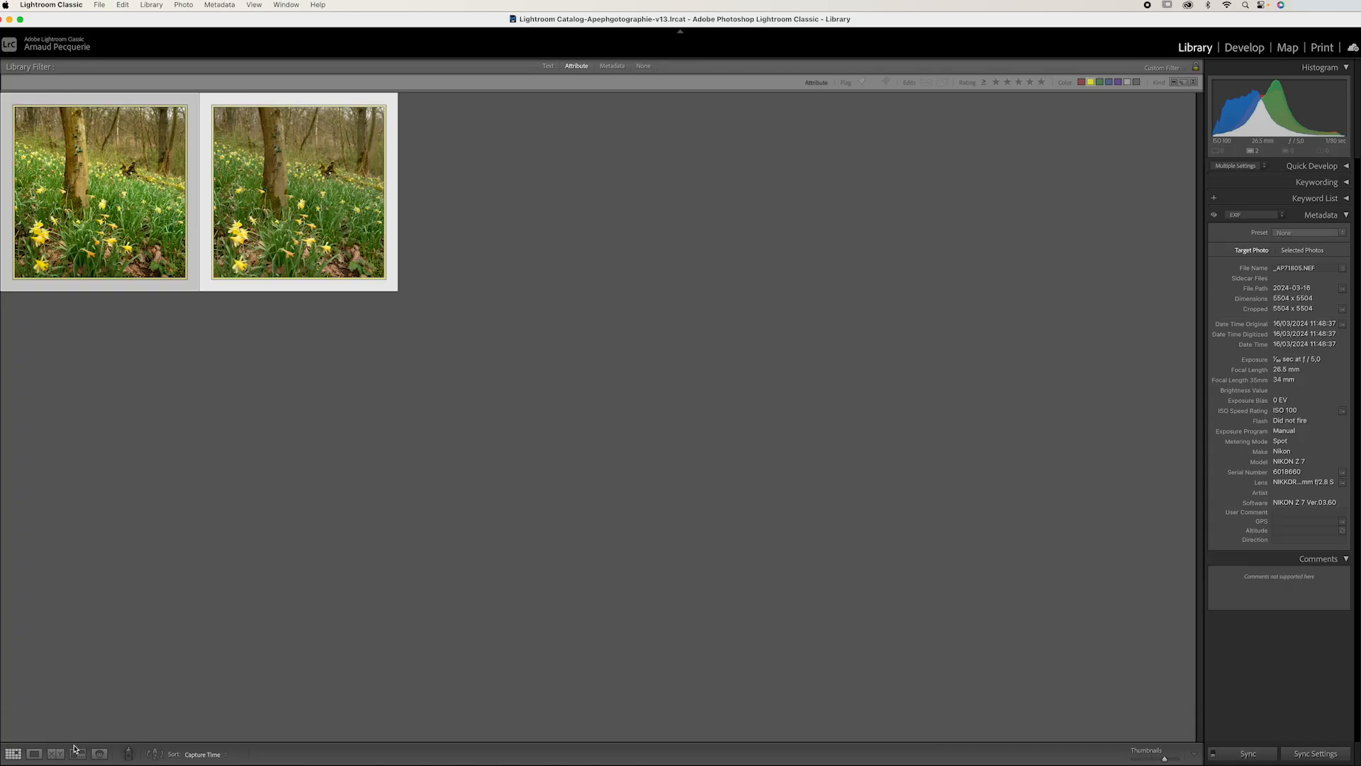
click(76, 753)
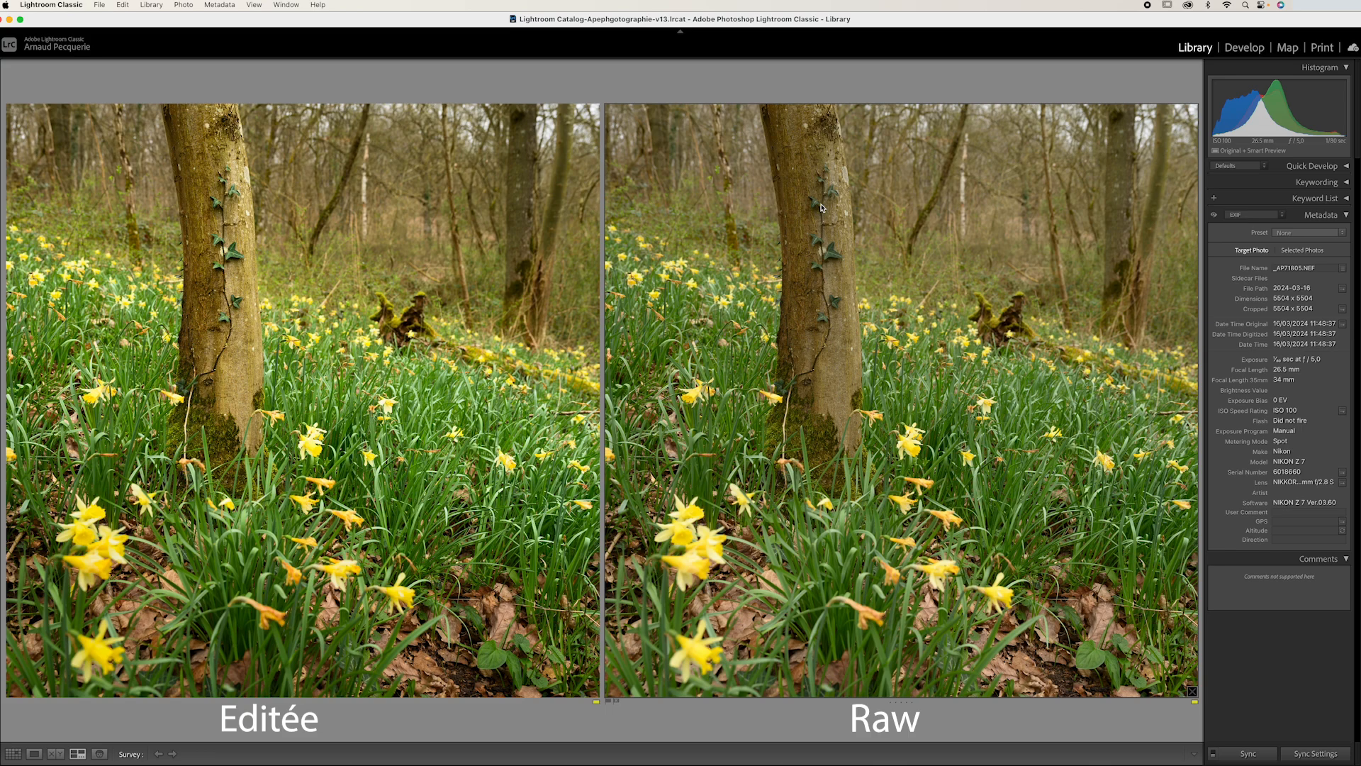
Include green-labelled photos in the Library filter, add the green-labelled square version to the selection and compare all three in Survey view.
click(13, 754)
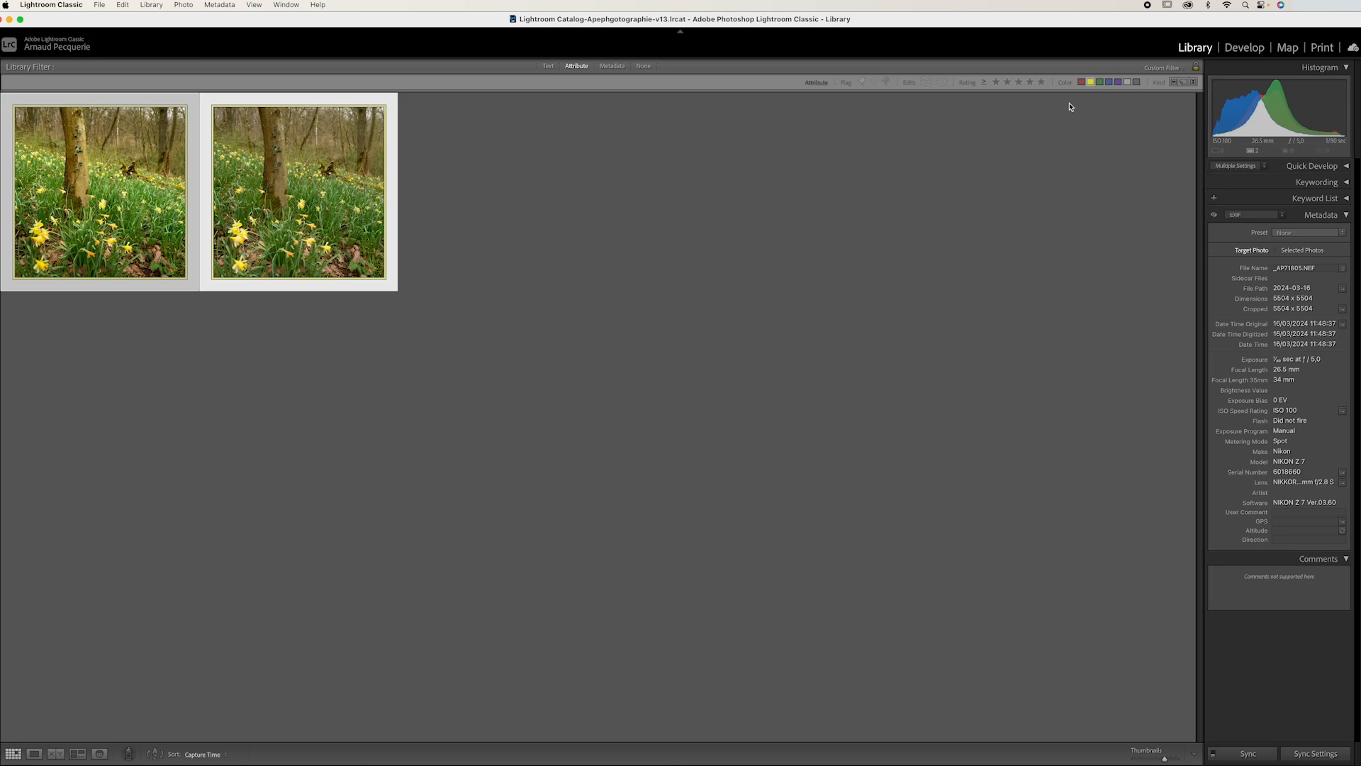
click(1100, 83)
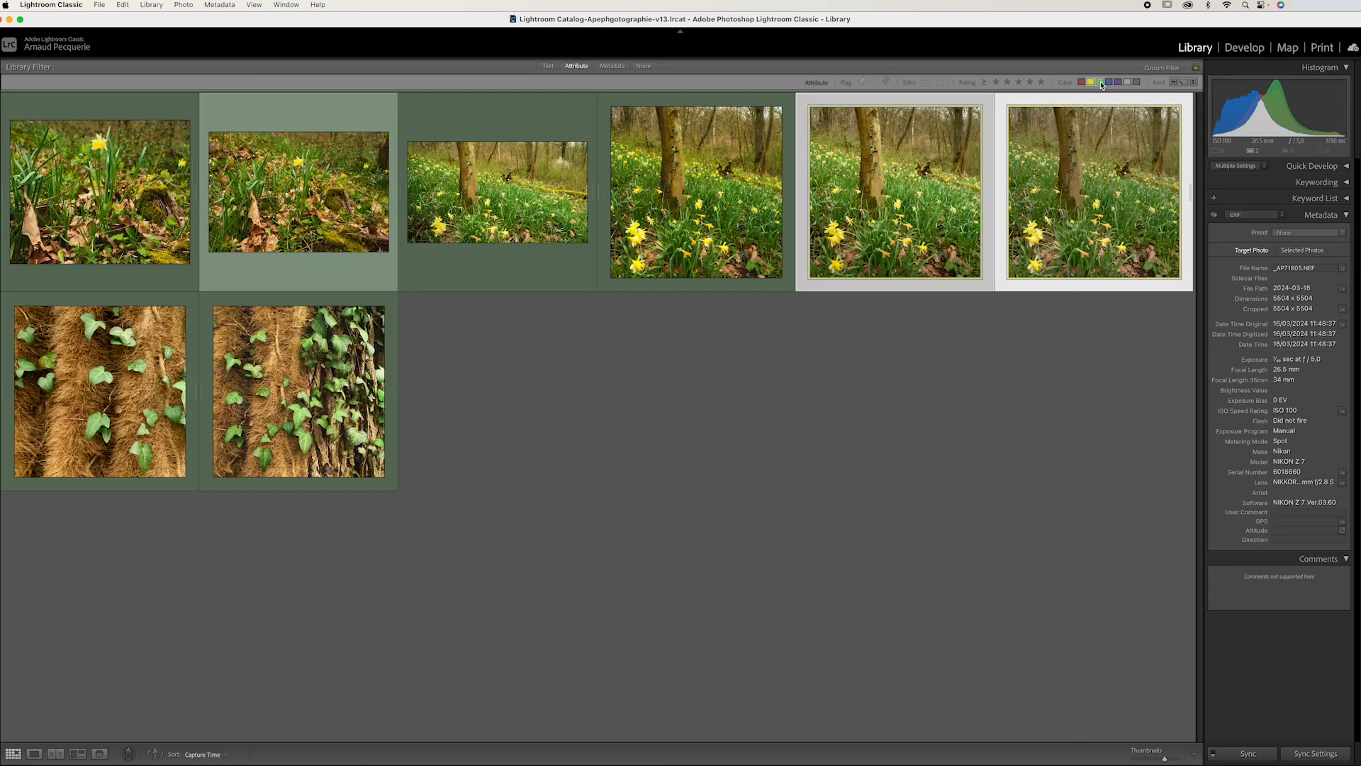
shift+click(708, 244)
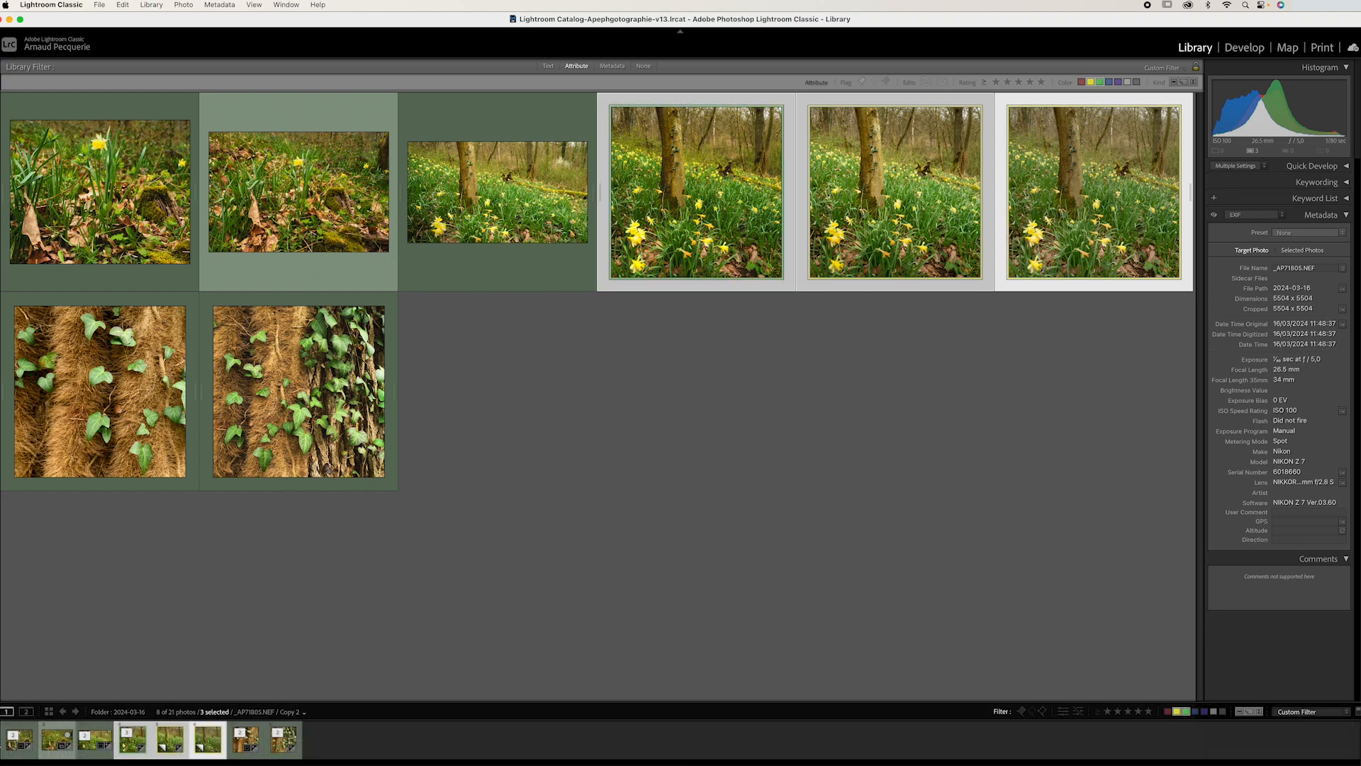
click(79, 754)
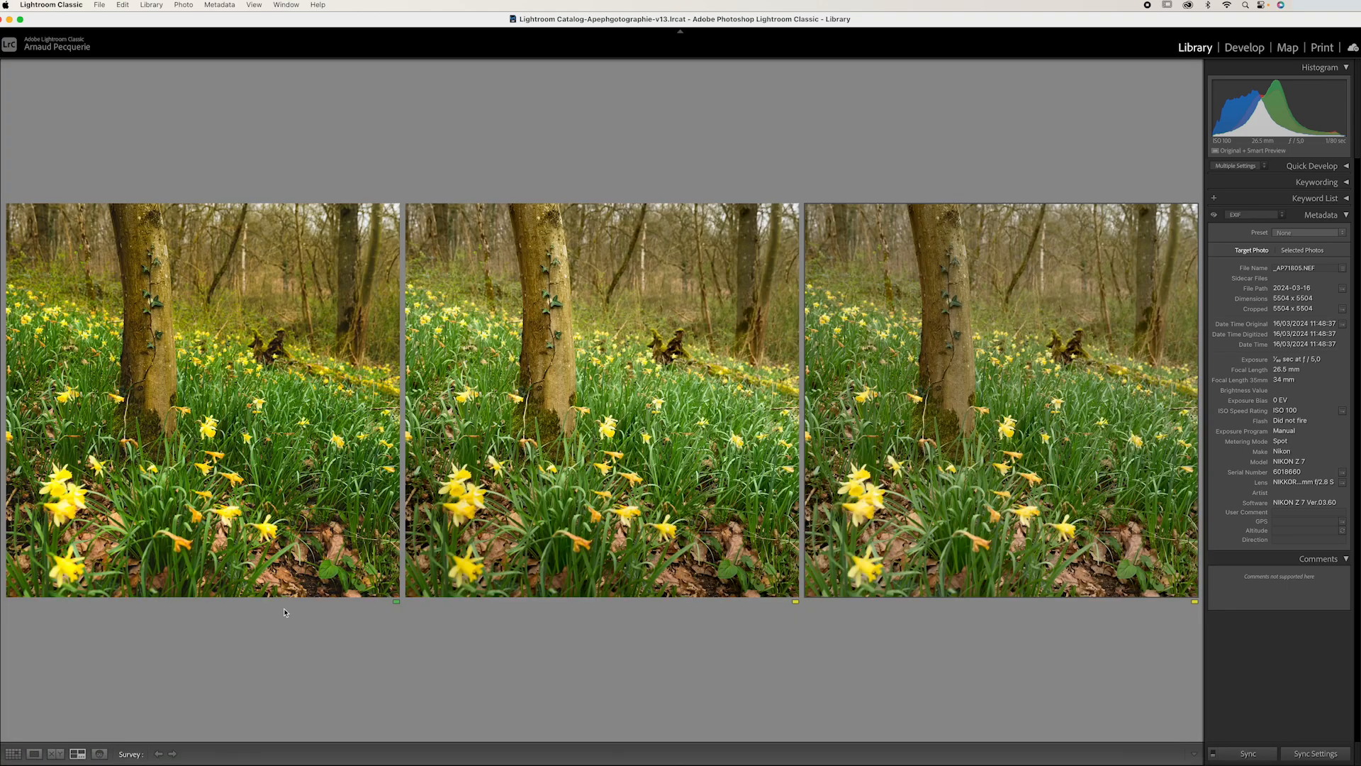